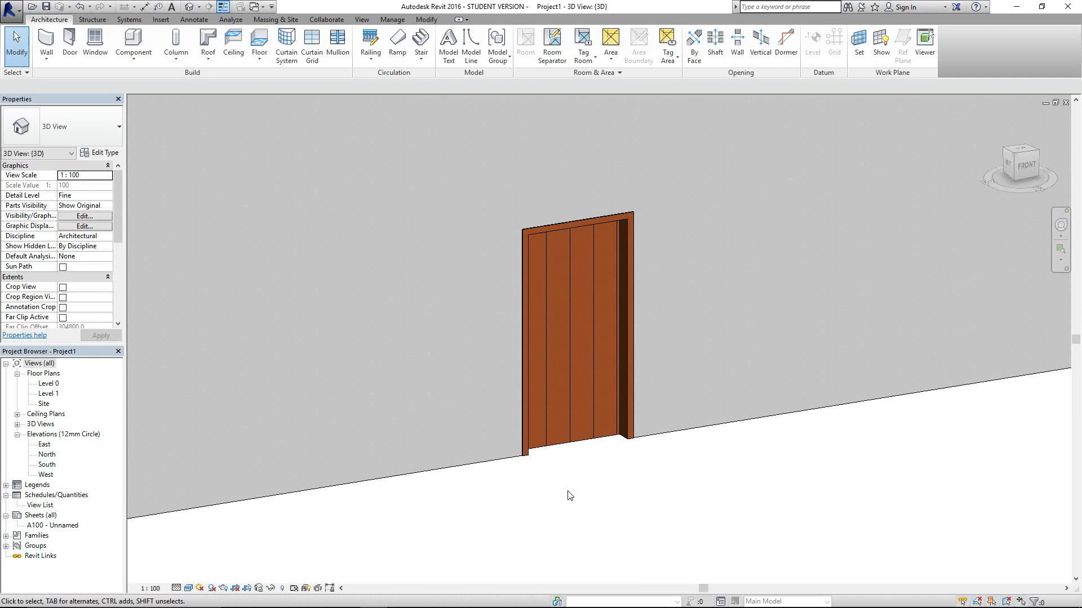
# Select the folding door and apply a DoorOpenDist of 150 in its type properties
pyautogui.scroll(3, 552, 495)
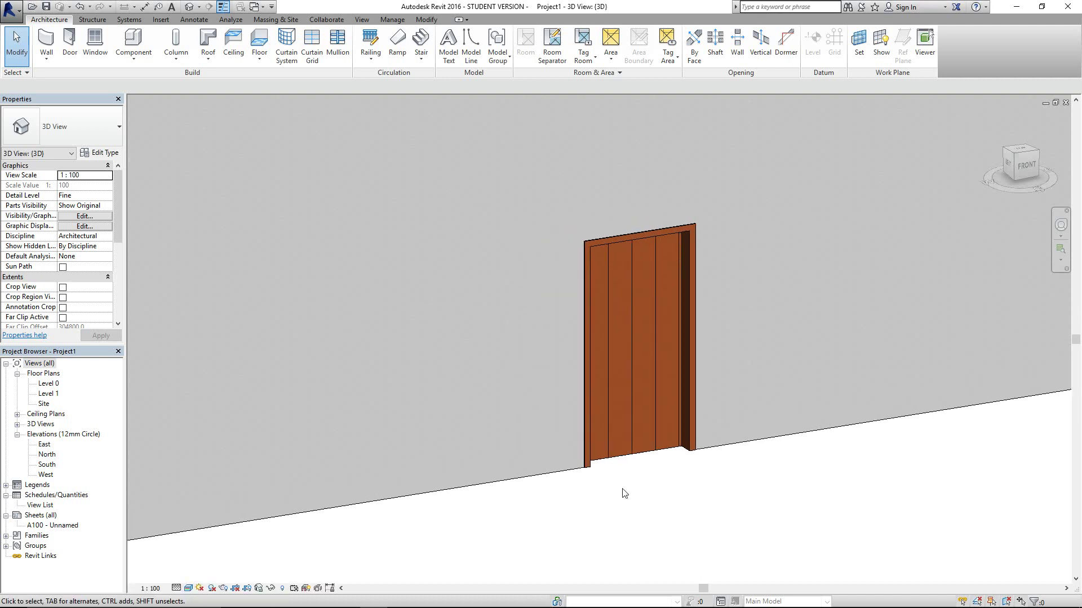
pyautogui.scroll(-1, 639, 472)
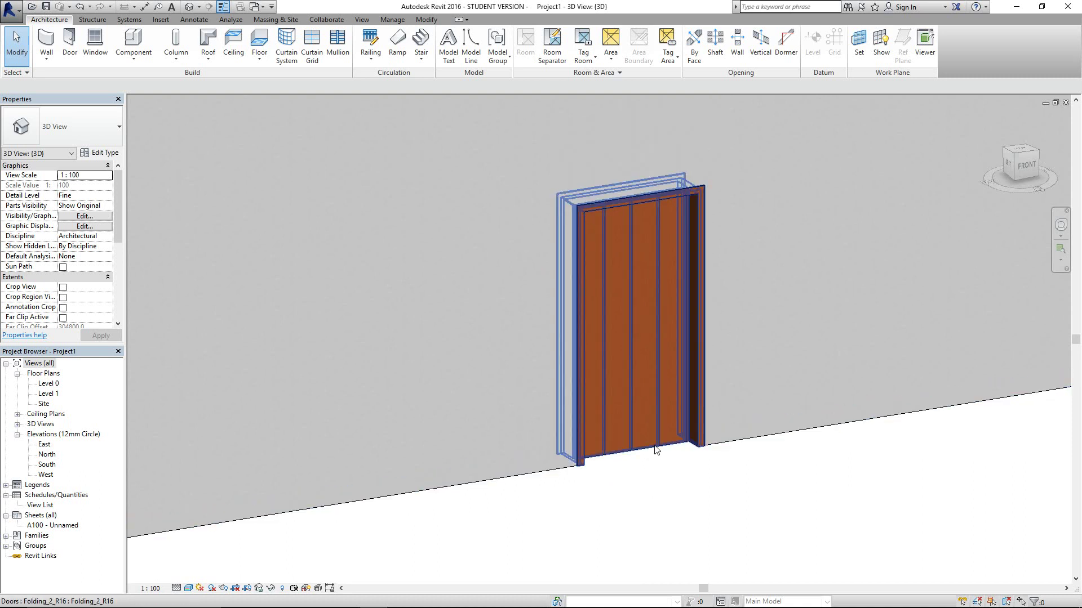
pyautogui.click(646, 456)
pyautogui.click(97, 152)
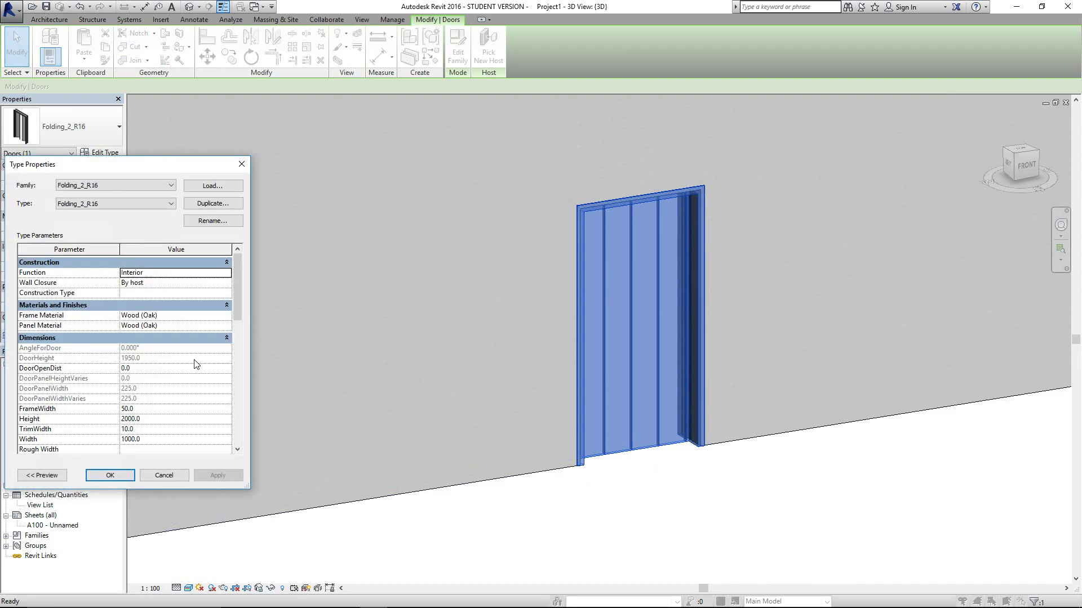
pyautogui.click(155, 370)
pyautogui.click(156, 370)
pyautogui.write('150')
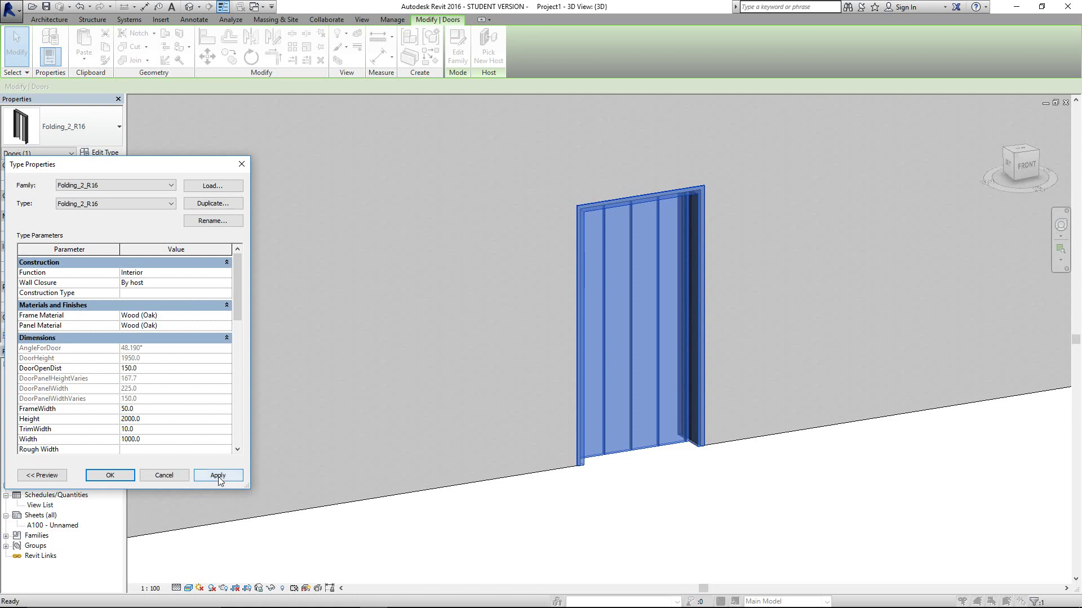
pyautogui.click(218, 475)
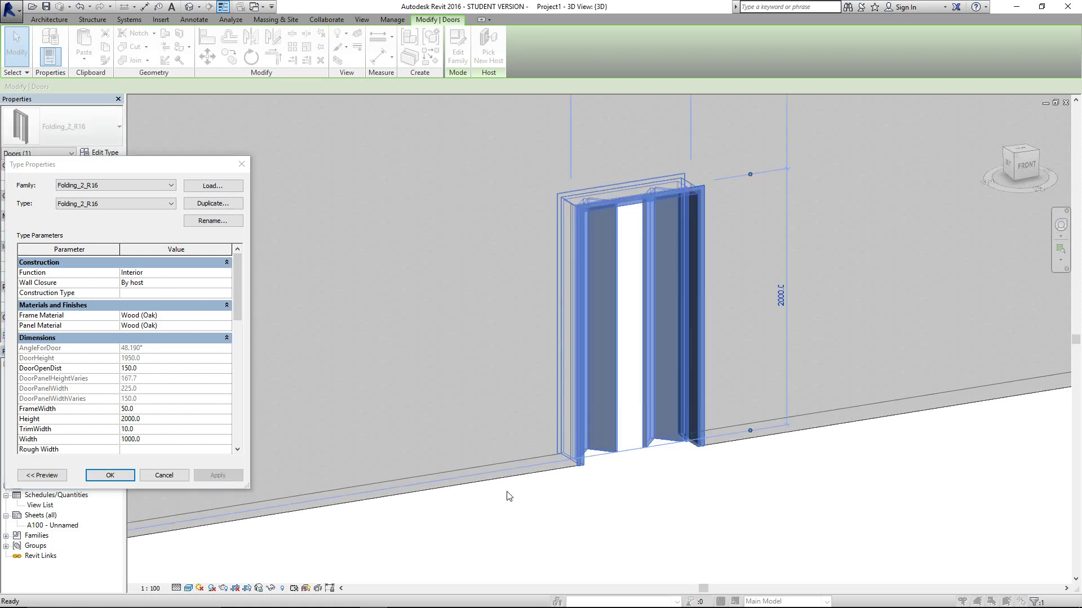
# Flex the door further open with DoorOpenDist values of 250 and then 300
pyautogui.click(149, 370)
pyautogui.write('250')
pyautogui.click(216, 473)
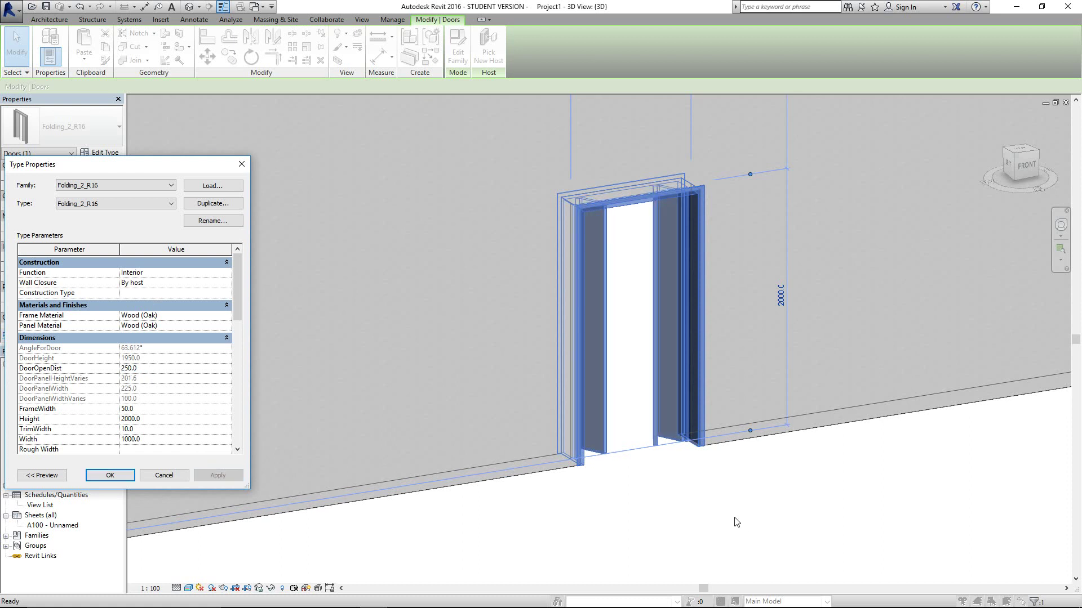
pyautogui.click(165, 369)
pyautogui.write('300')
pyautogui.click(217, 475)
# Reset DoorOpenDist to 0 so the door closes, accept the changes and deselect it
pyautogui.click(161, 370)
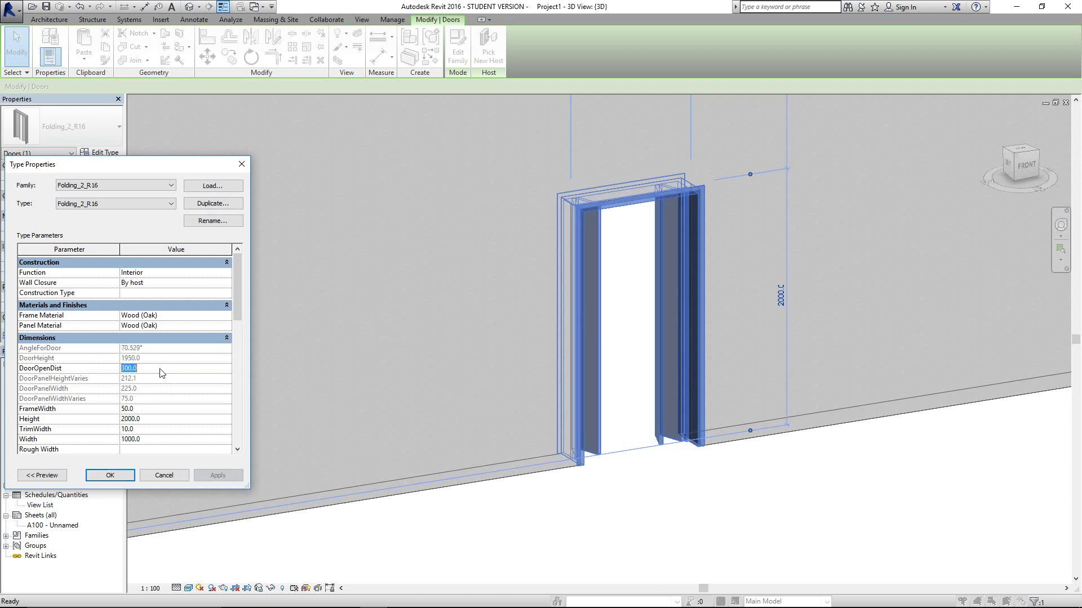
pyautogui.write('0')
pyautogui.click(228, 477)
pyautogui.click(110, 476)
pyautogui.click(598, 515)
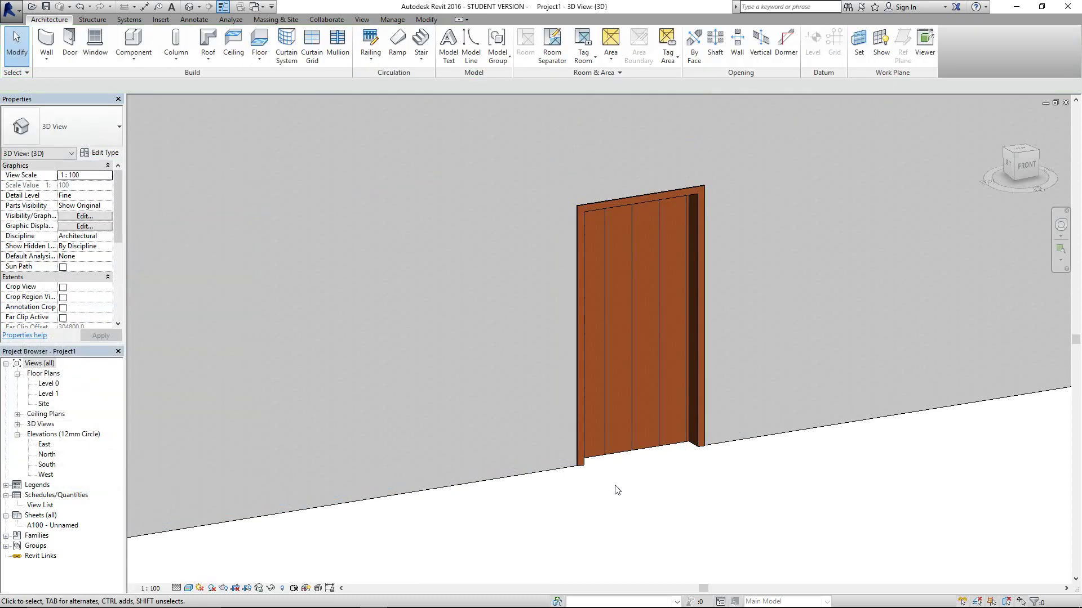
pyautogui.scroll(-1, 641, 463)
pyautogui.moveTo(664, 463); pyautogui.dragTo(604, 479, button='middle')
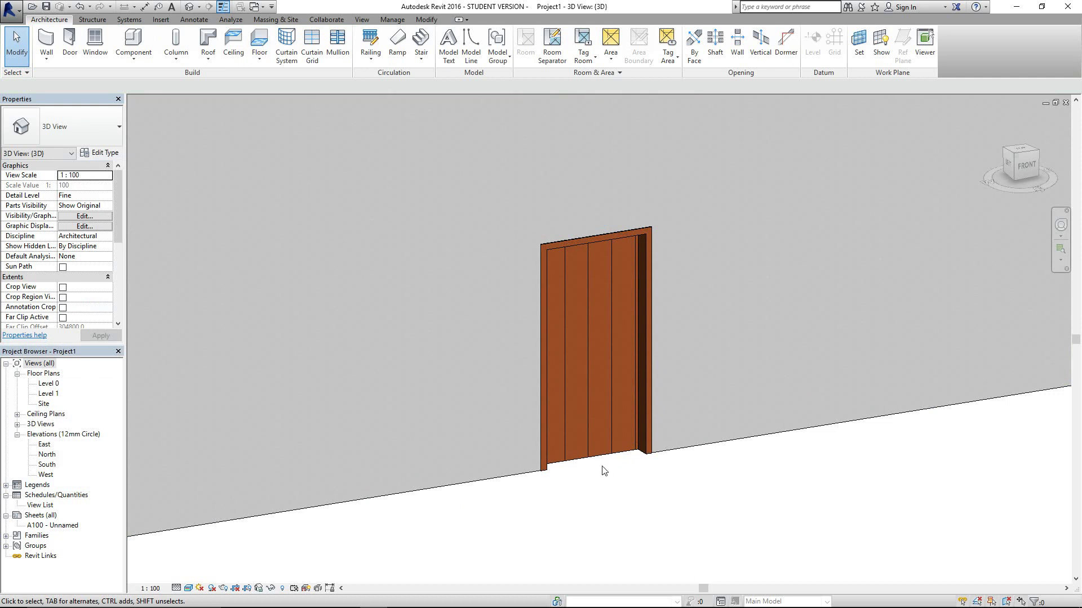
pyautogui.scroll(3, 614, 490)
pyautogui.moveTo(616, 495)
pyautogui.mouseDown(button='middle')
pyautogui.moveTo(627, 498)
pyautogui.moveTo(611, 500)
pyautogui.mouseUp(button='middle')
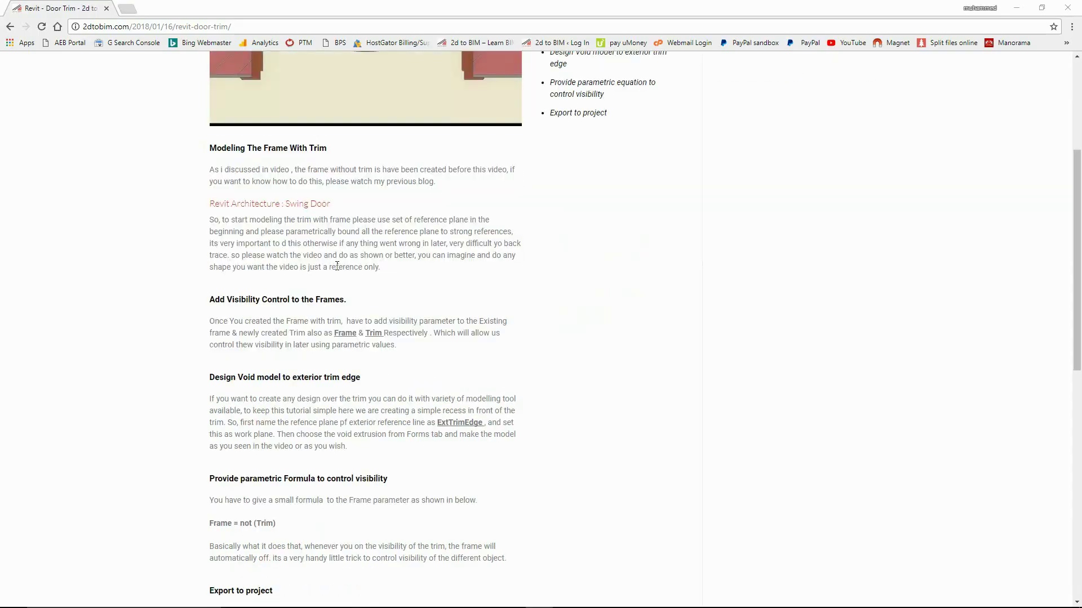
pyautogui.scroll(4, 336, 267)
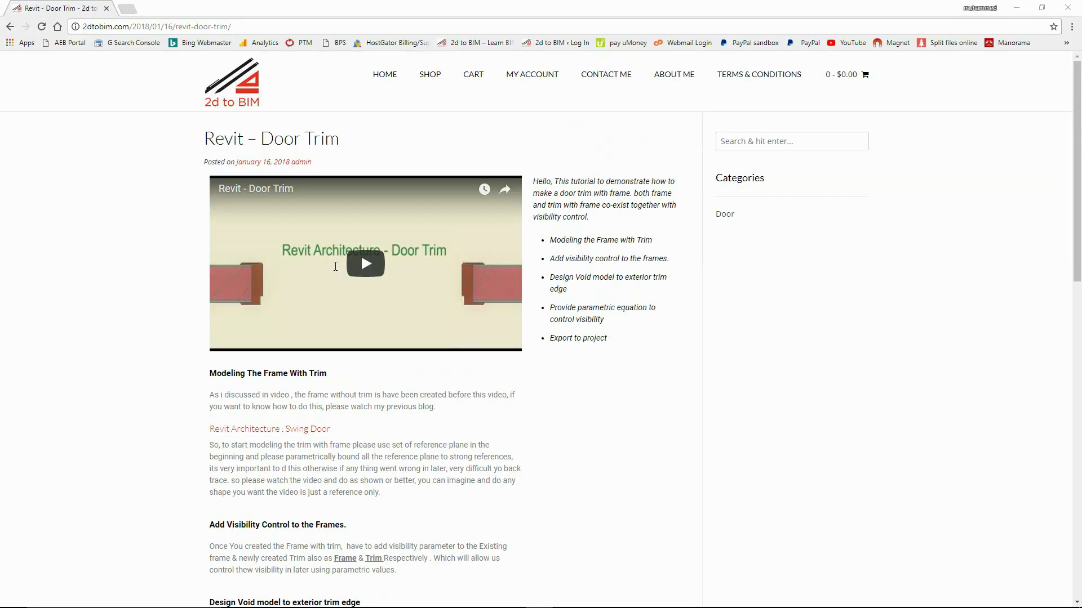
pyautogui.scroll(-7, 369, 361)
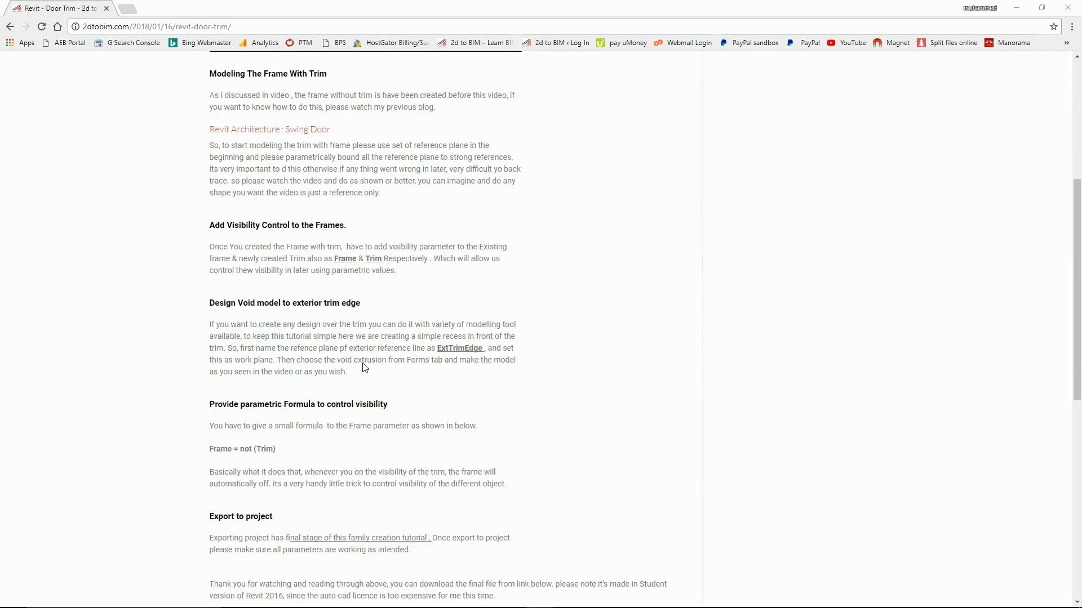
pyautogui.scroll(-2, 338, 369)
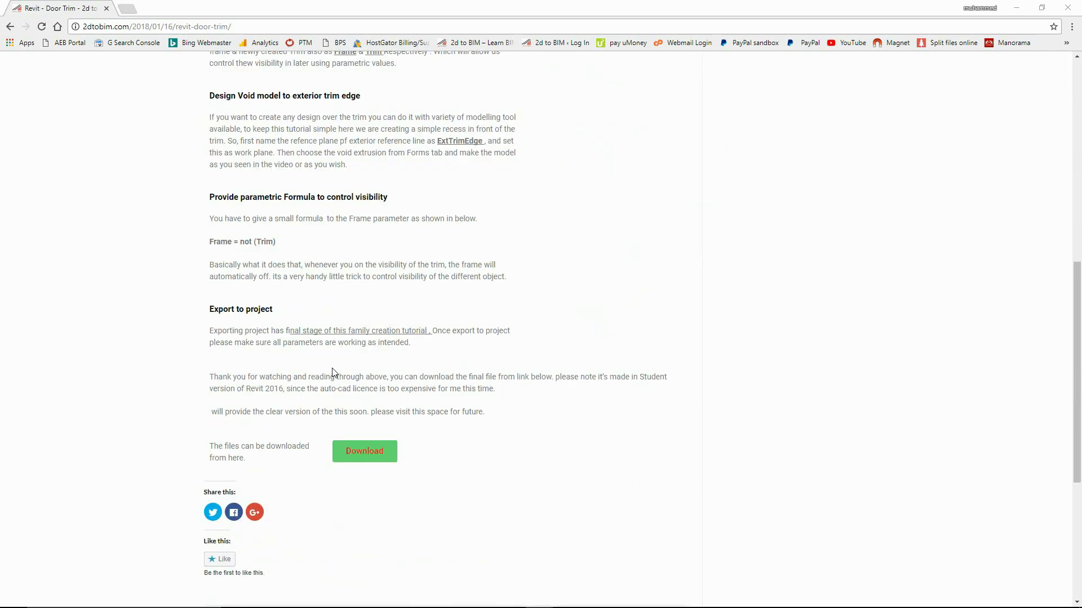
pyautogui.scroll(1, 378, 387)
pyautogui.scroll(2, 378, 386)
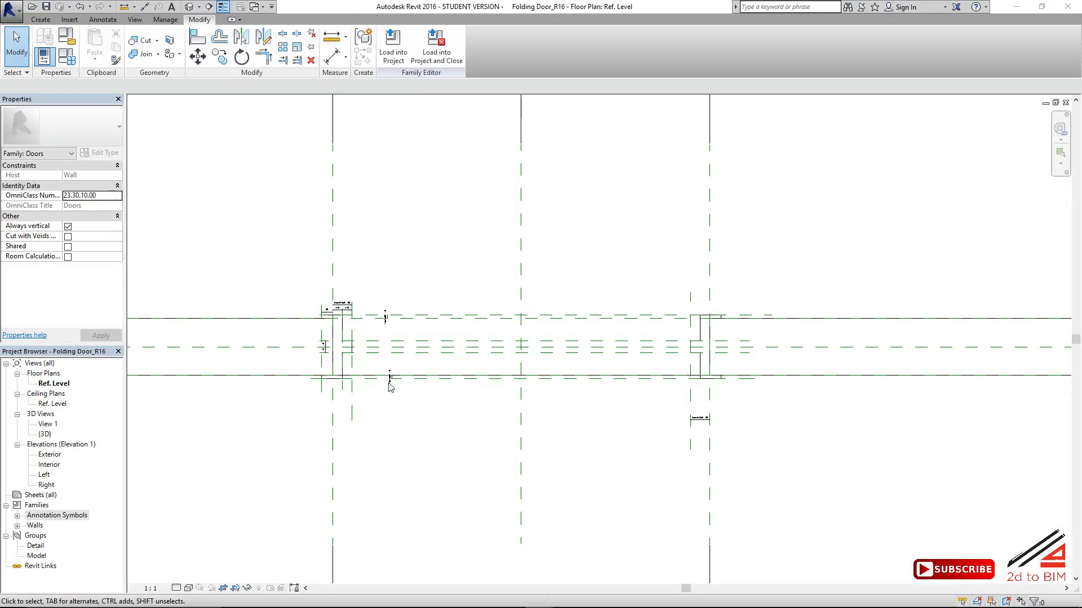
# Open Door Panel_R16.rfa and load it into Folding Door_R16 without placing an instance
pyautogui.click(33, 6)
pyautogui.click(336, 245)
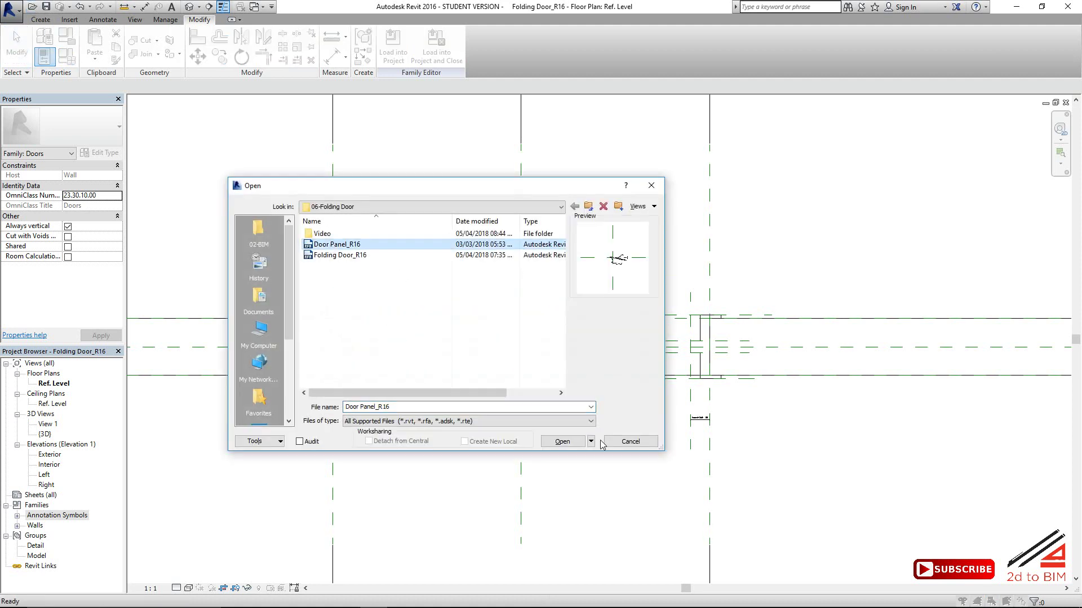
pyautogui.click(561, 442)
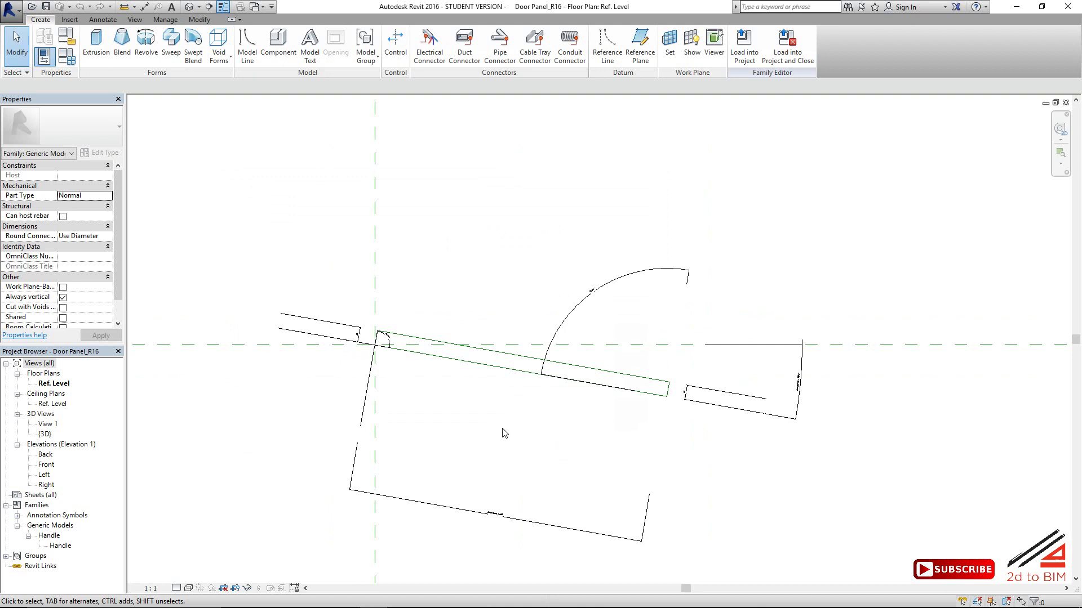
pyautogui.scroll(1, 505, 432)
pyautogui.scroll(1, 483, 418)
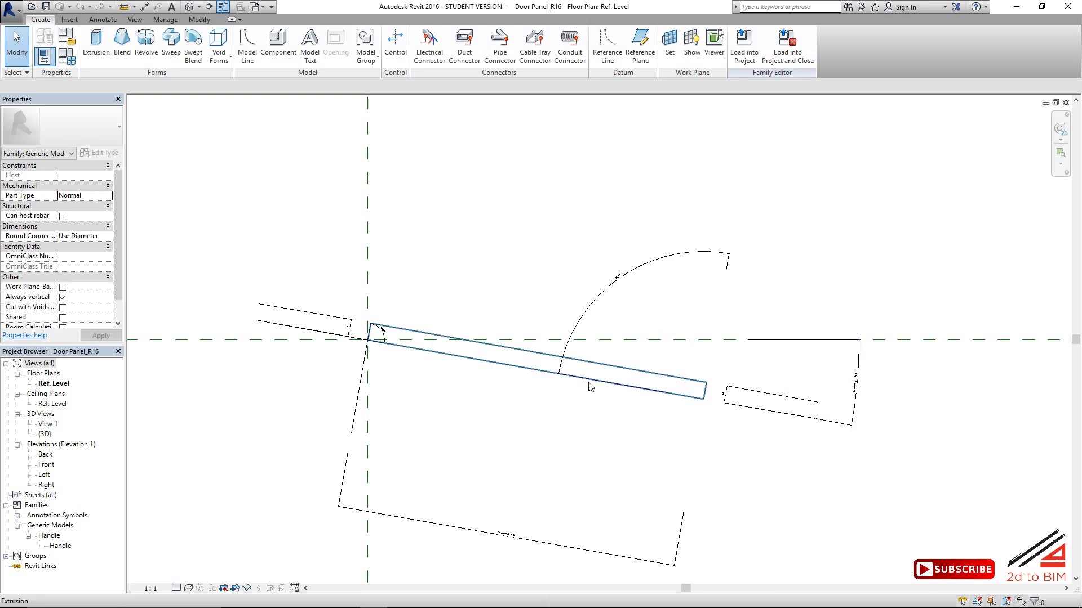
pyautogui.click(752, 56)
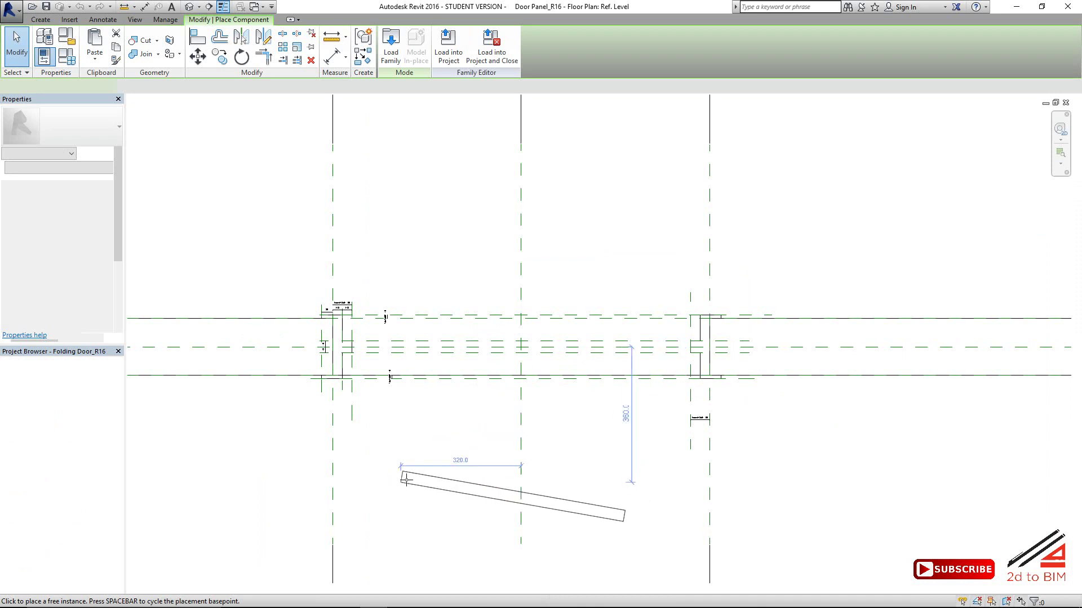
pyautogui.press('Escape')
pyautogui.press('Escape')
# Add DoorHeight and DoorPanel length parameters to the folding door family
pyautogui.click(43, 56)
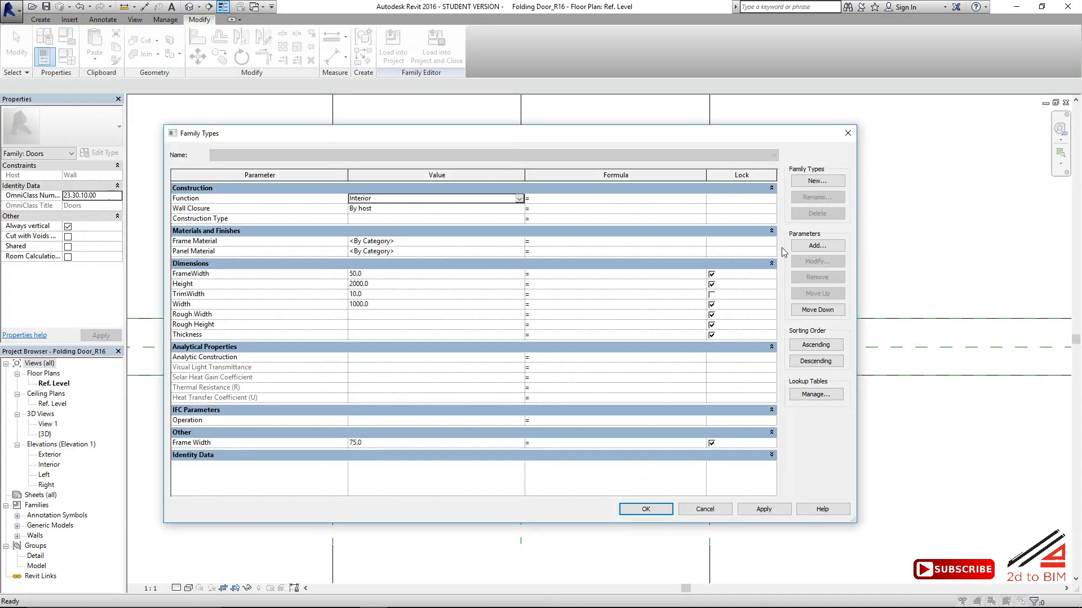
pyautogui.click(804, 247)
pyautogui.write('DoorHeight')
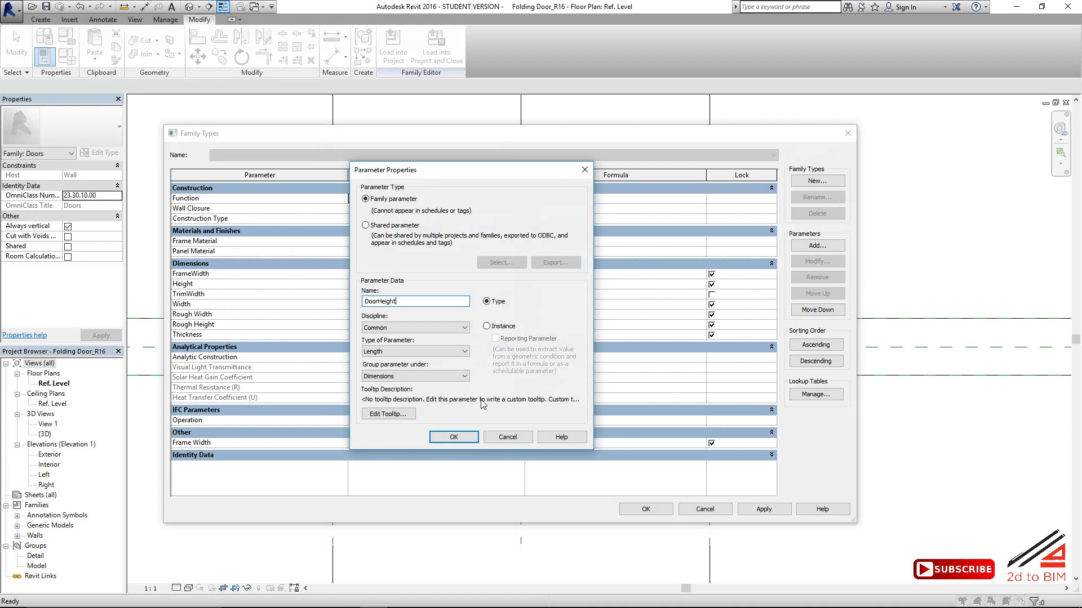
pyautogui.click(455, 438)
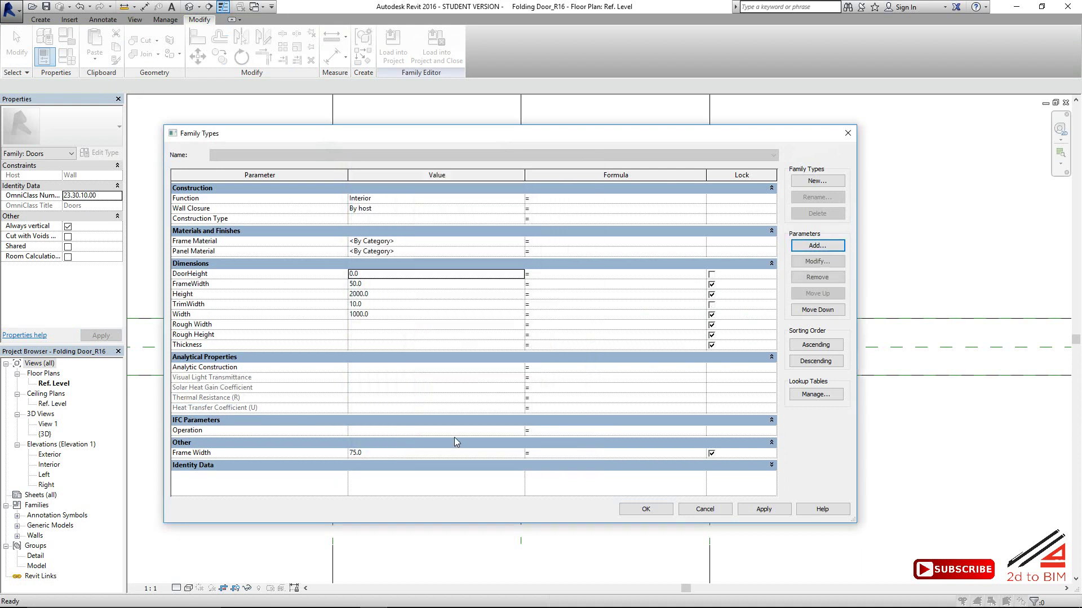
pyautogui.click(817, 246)
pyautogui.write('DoorPanel')
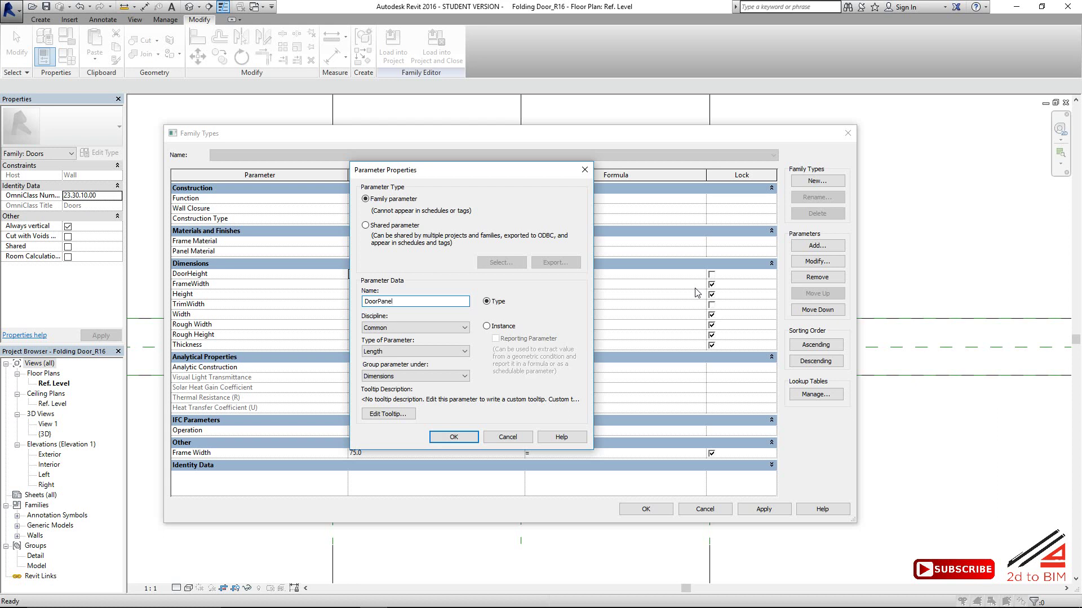
pyautogui.click(448, 441)
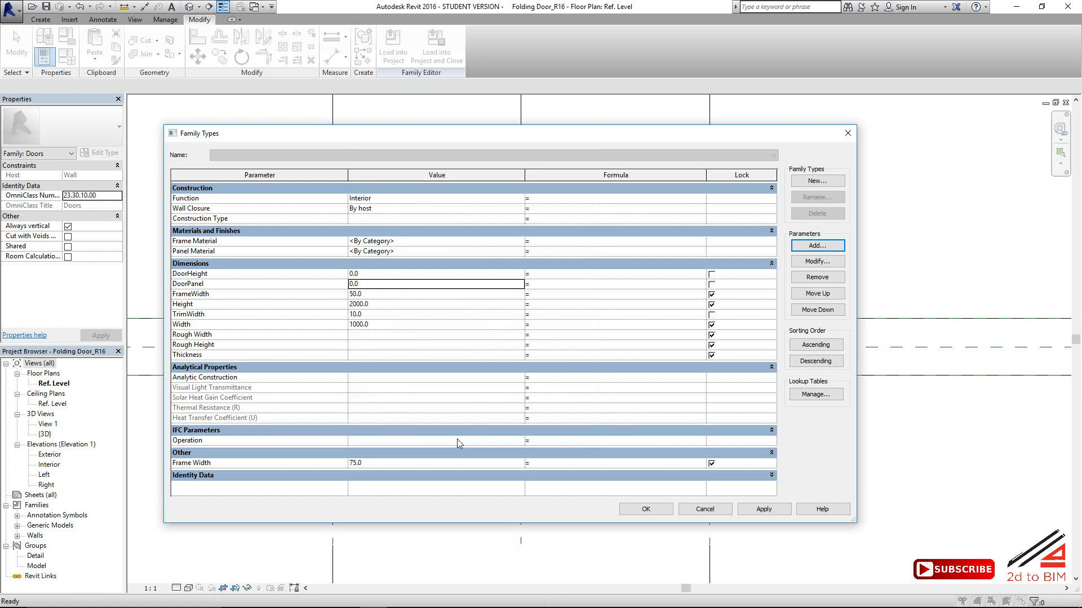
# Give DoorHeight the formula Height - FrameWidth and DoorPanel (Width / 2) - FrameWidth
pyautogui.click(559, 275)
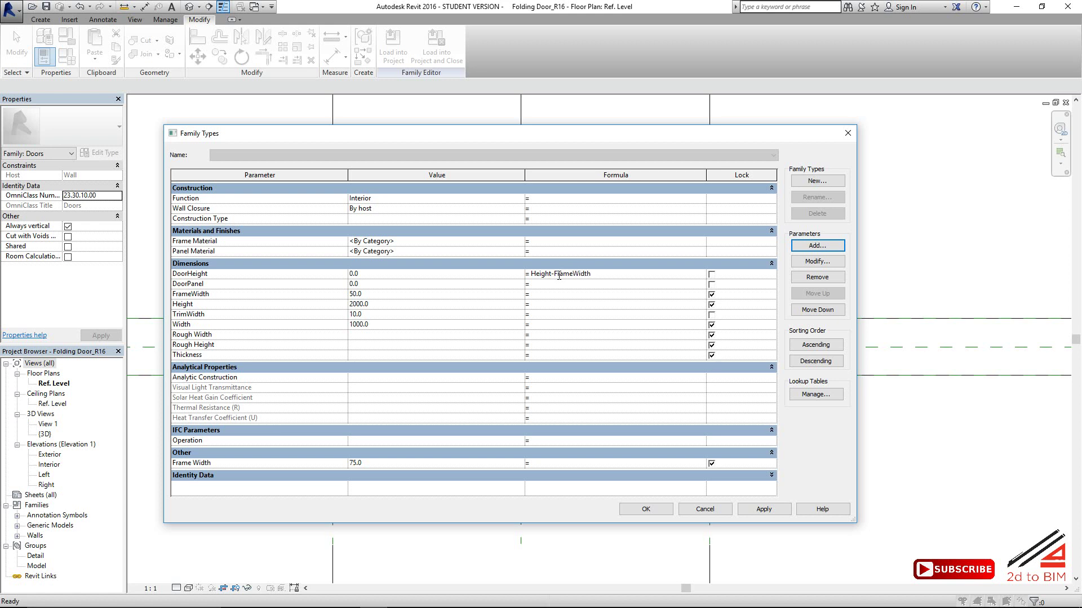
pyautogui.press('Tab')
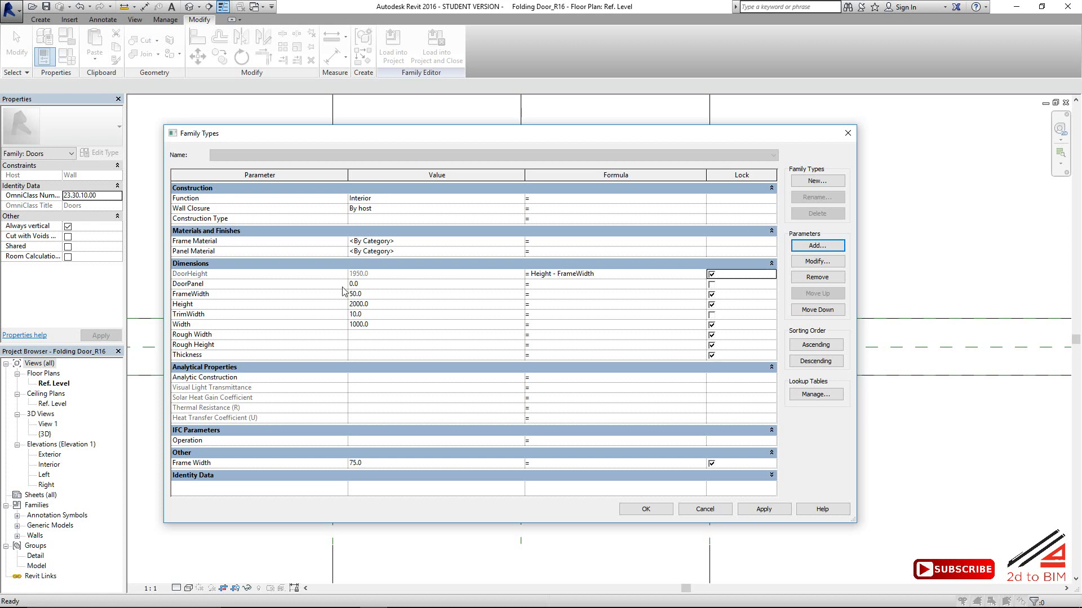
pyautogui.click(547, 288)
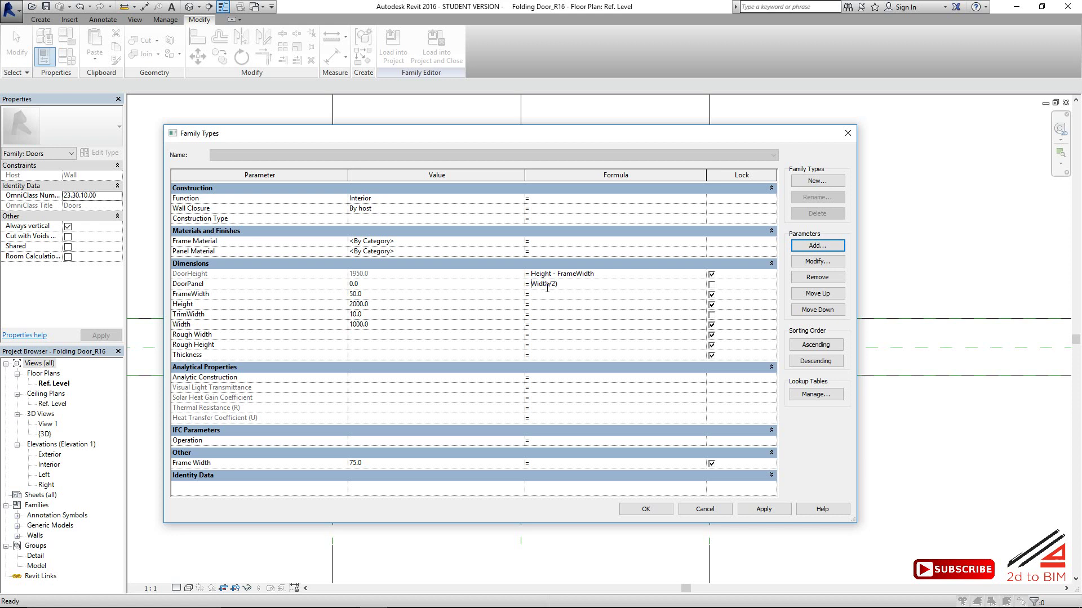
pyautogui.write('(')
pyautogui.press('Tab')
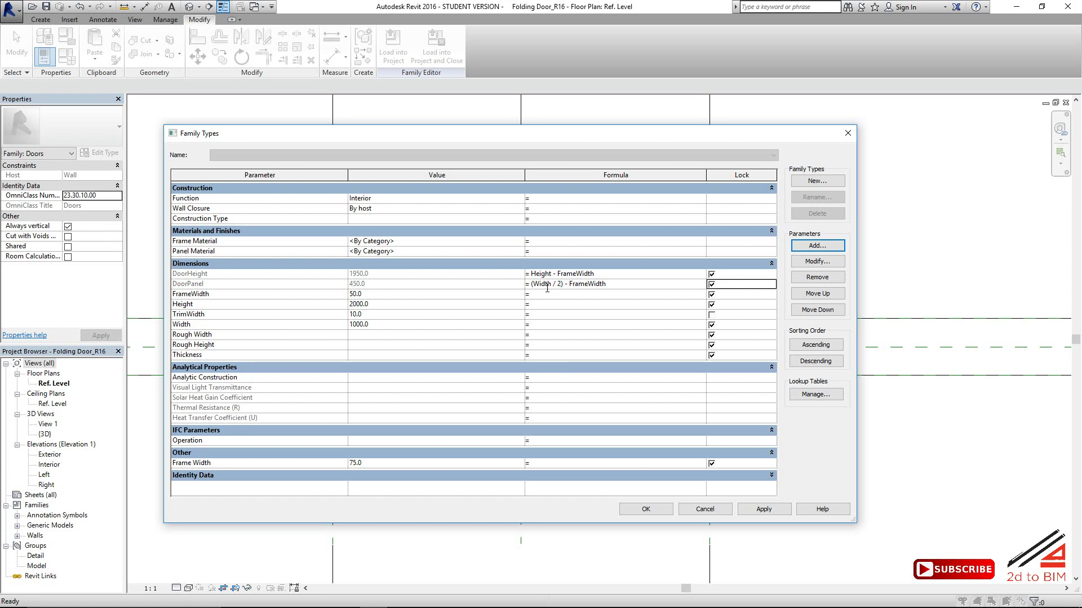
# Correct the DoorPanel formula to ((Width / 2) - FrameWidth) / 2 after dismissing the error
pyautogui.click(610, 286)
pyautogui.click(531, 284)
pyautogui.write('(')
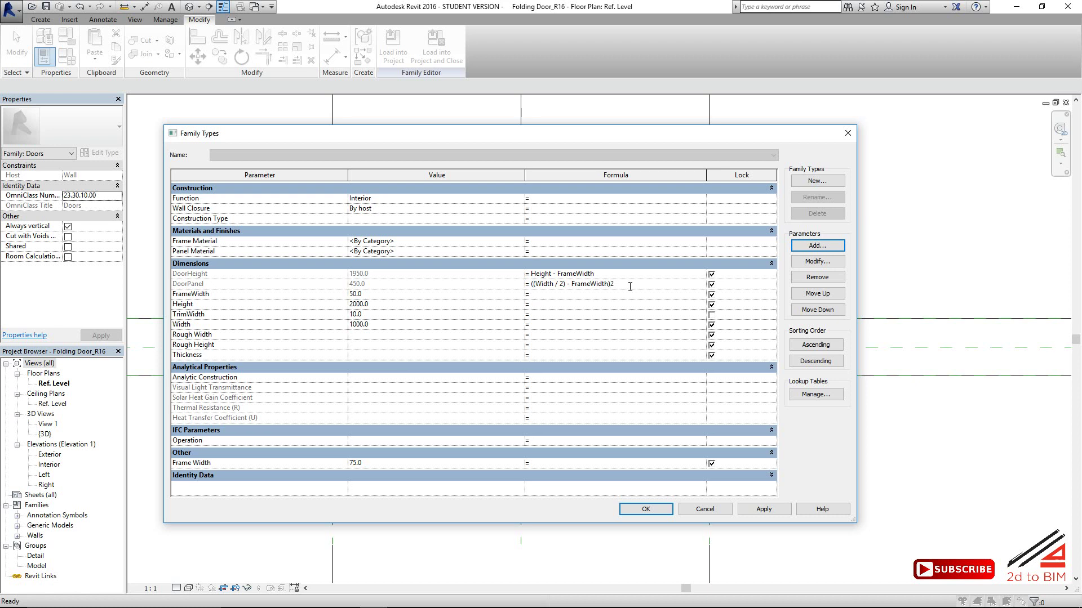
pyautogui.press('Return')
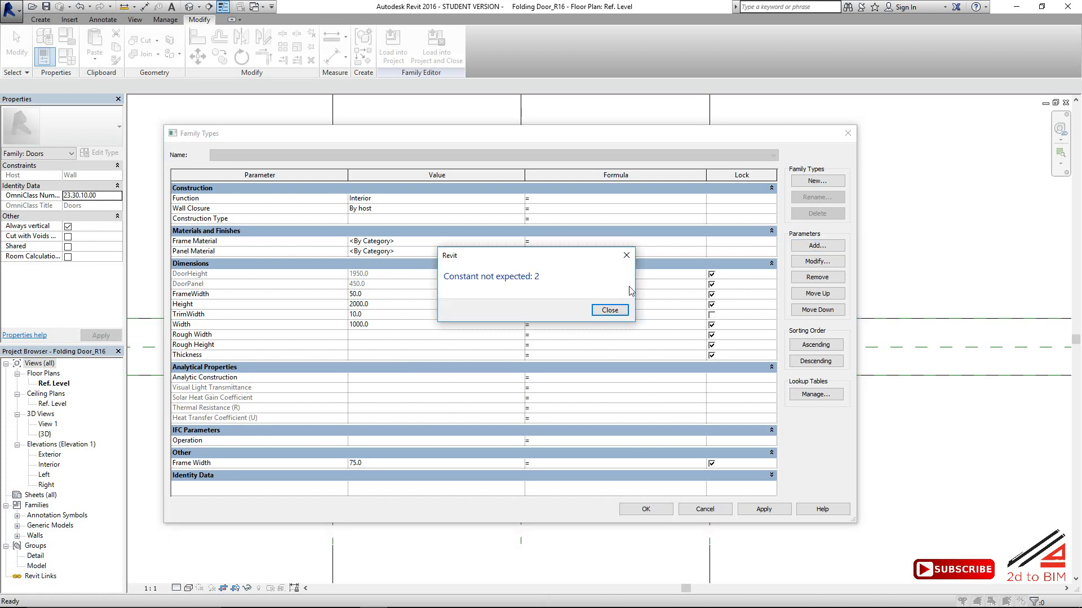
pyautogui.click(610, 309)
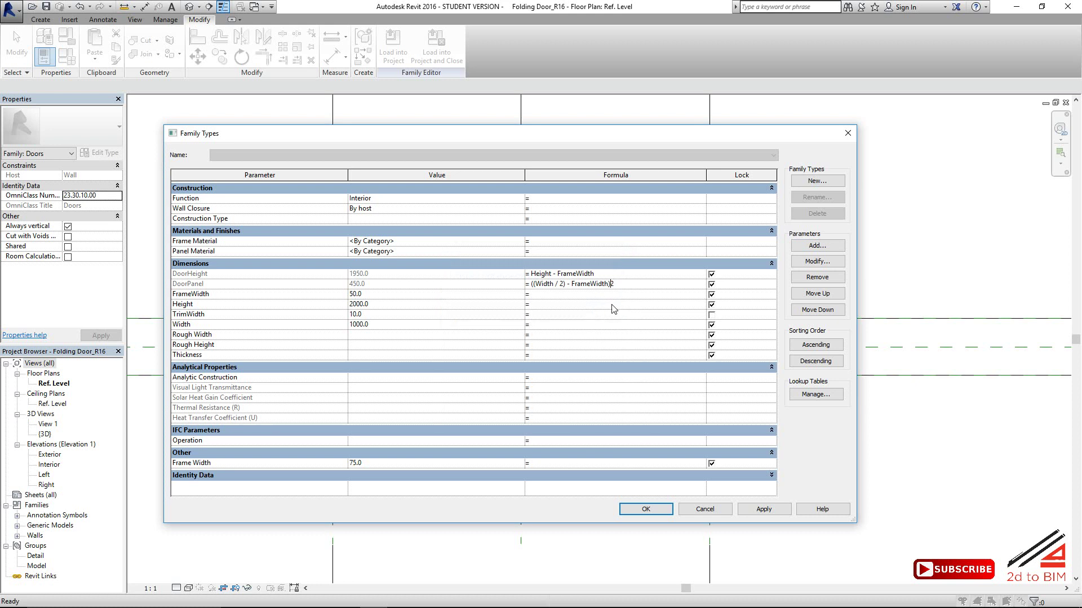
pyautogui.press('Tab')
# Associate the nested panel's DoorPanel type parameter with the family's DoorPanel
pyautogui.click(646, 509)
pyautogui.click(448, 490)
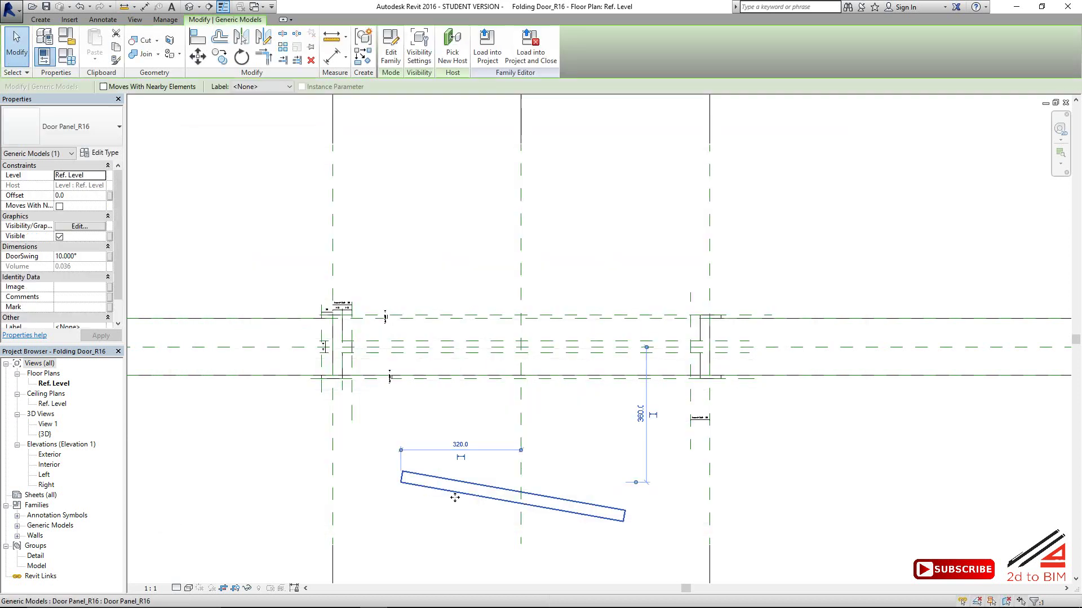
pyautogui.click(99, 153)
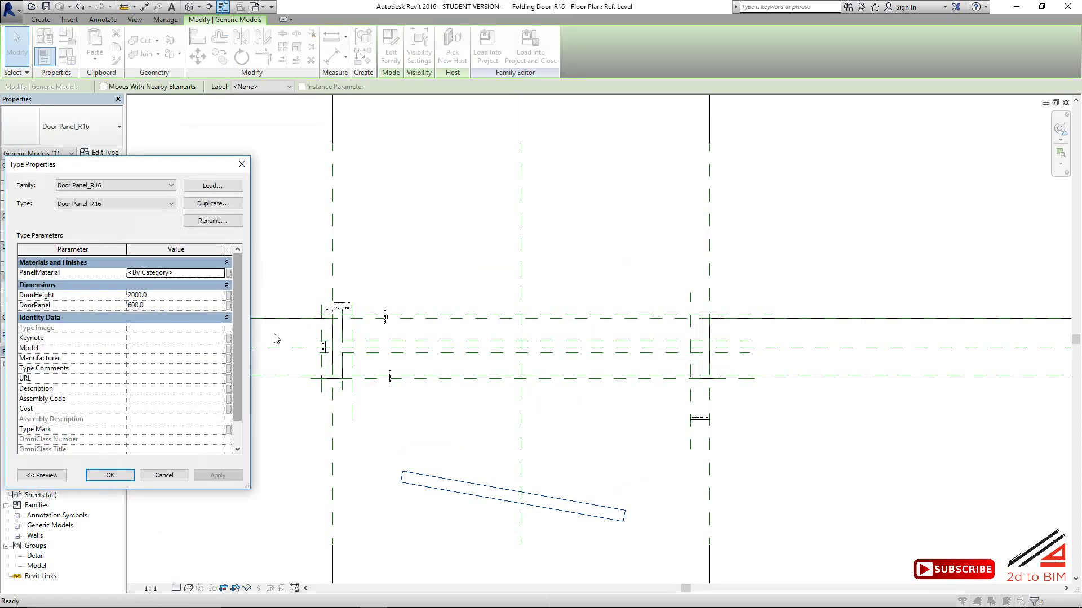
pyautogui.click(160, 305)
pyautogui.click(228, 306)
pyautogui.click(218, 296)
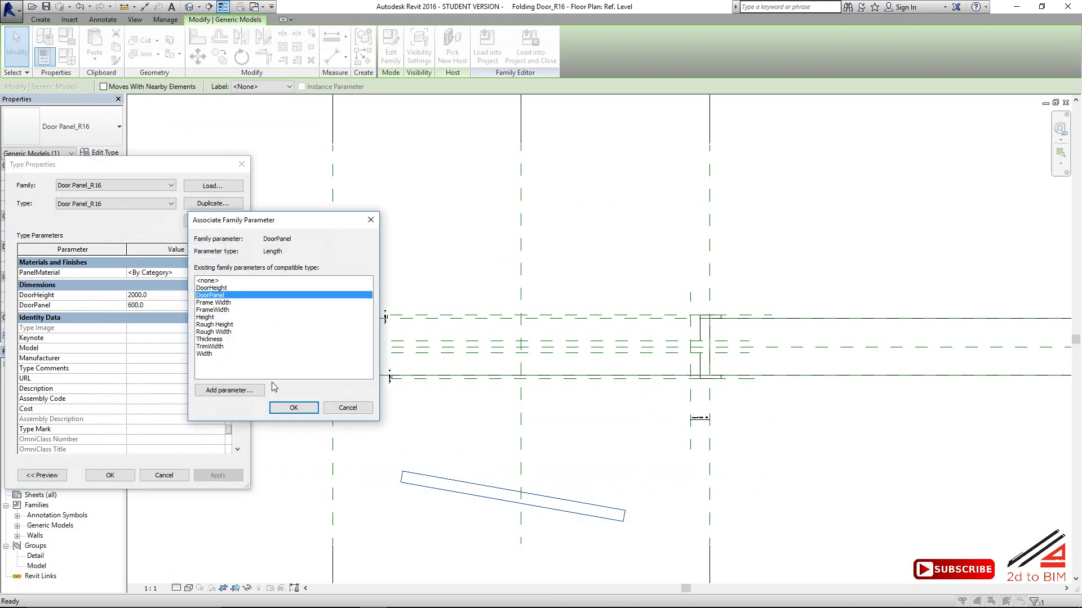
pyautogui.click(294, 407)
# Associate the panel's DoorHeight with the family's DoorHeight parameter
pyautogui.click(229, 295)
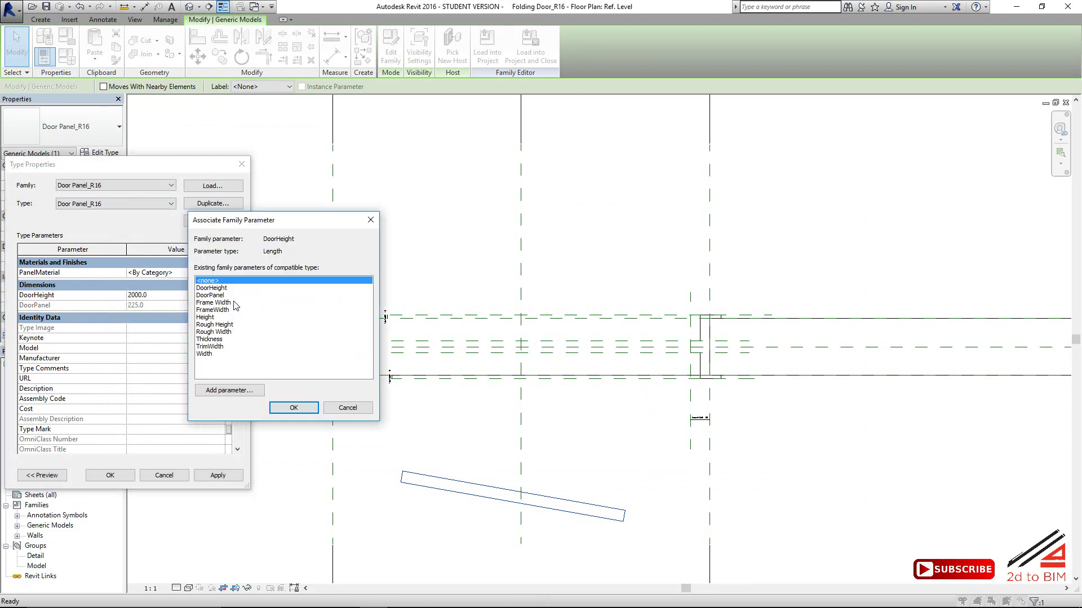
pyautogui.click(225, 296)
pyautogui.click(224, 288)
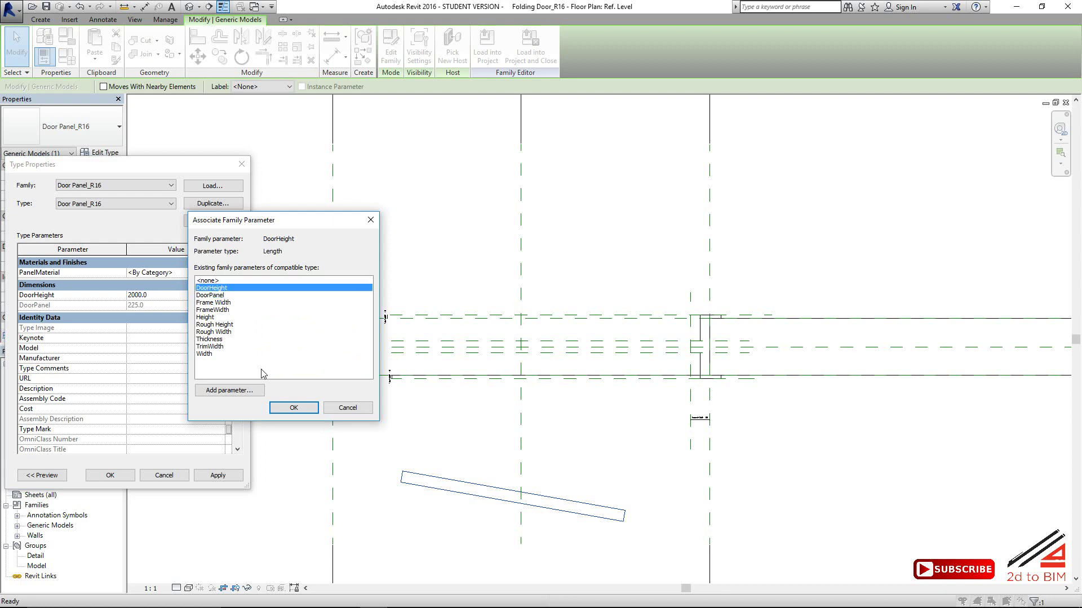
pyautogui.click(294, 408)
pyautogui.click(110, 475)
# Set the door panel's DoorSwing angle to 30°
pyautogui.scroll(-2, 403, 370)
pyautogui.moveTo(404, 369); pyautogui.dragTo(414, 304, button='middle')
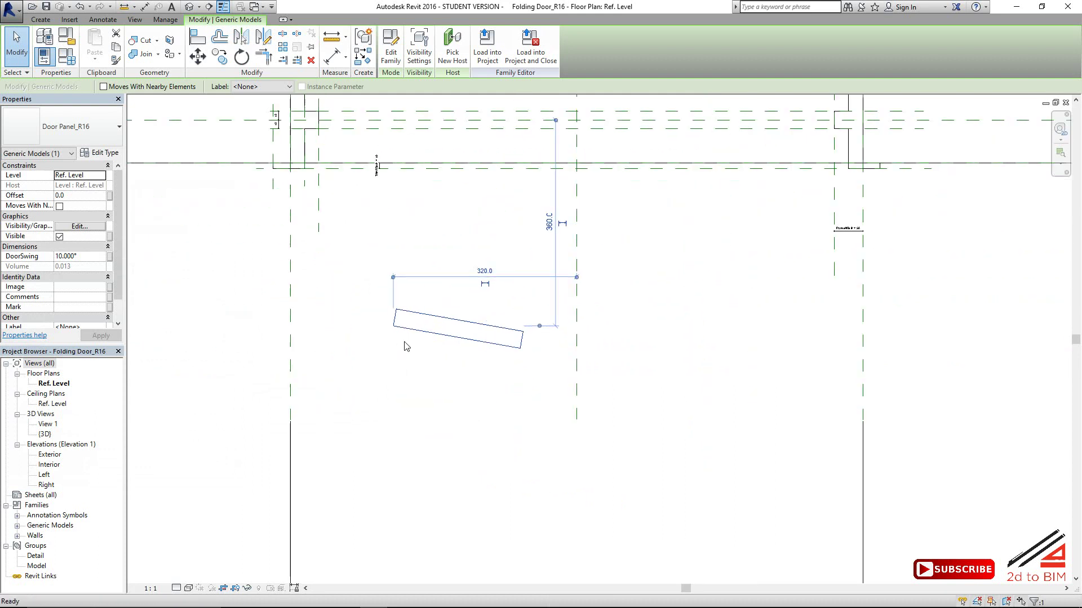
pyautogui.press('Escape')
pyautogui.click(423, 332)
pyautogui.click(89, 257)
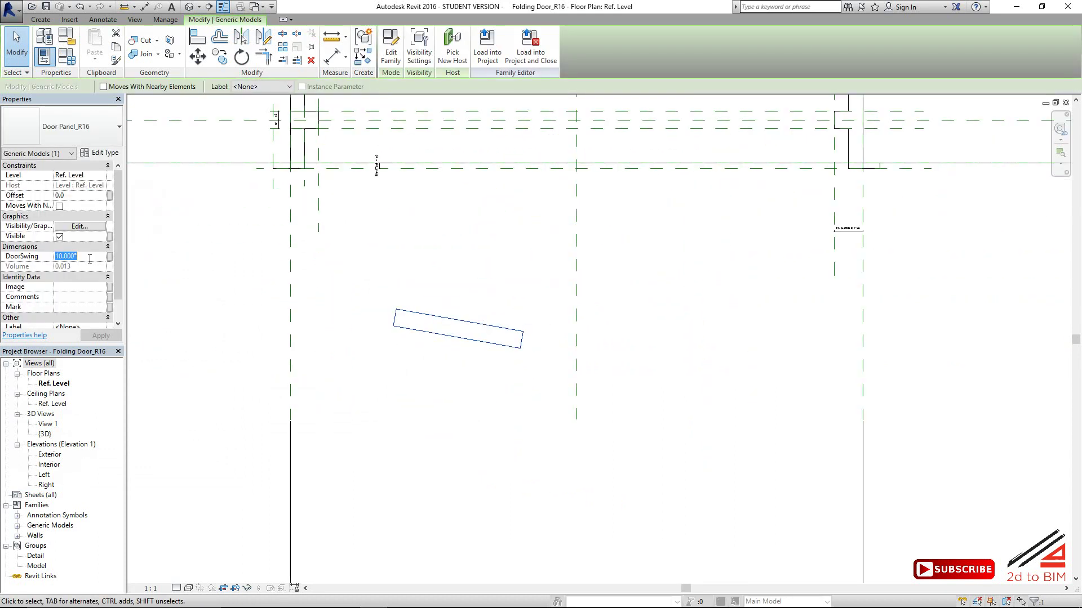
pyautogui.write('30')
pyautogui.press('Return')
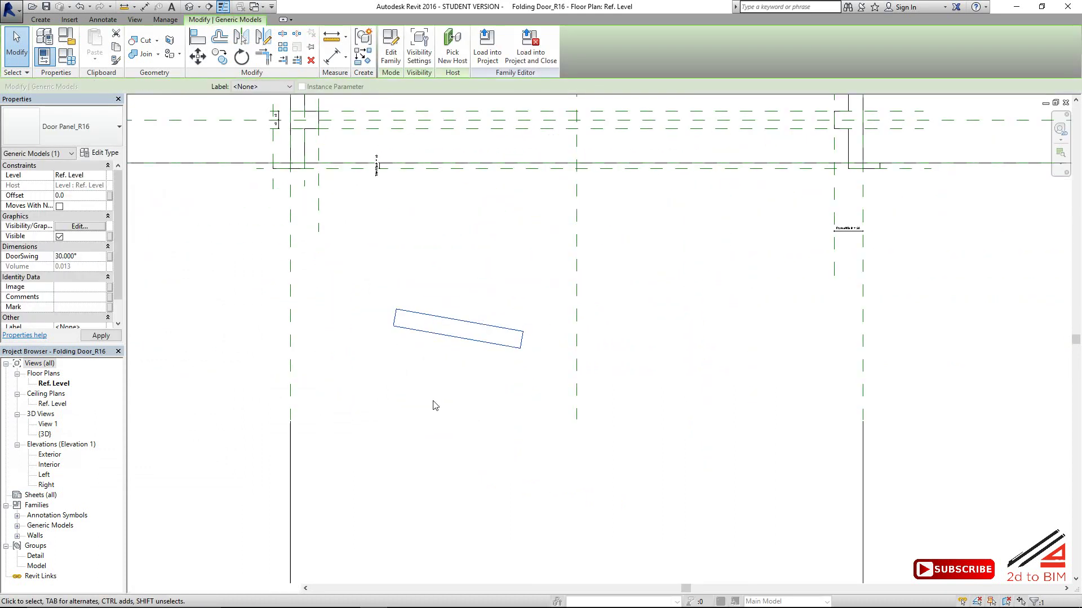
pyautogui.press('Escape')
# Align the panel's corner to the vertical reference plane and lock it
pyautogui.scroll(2, 329, 413)
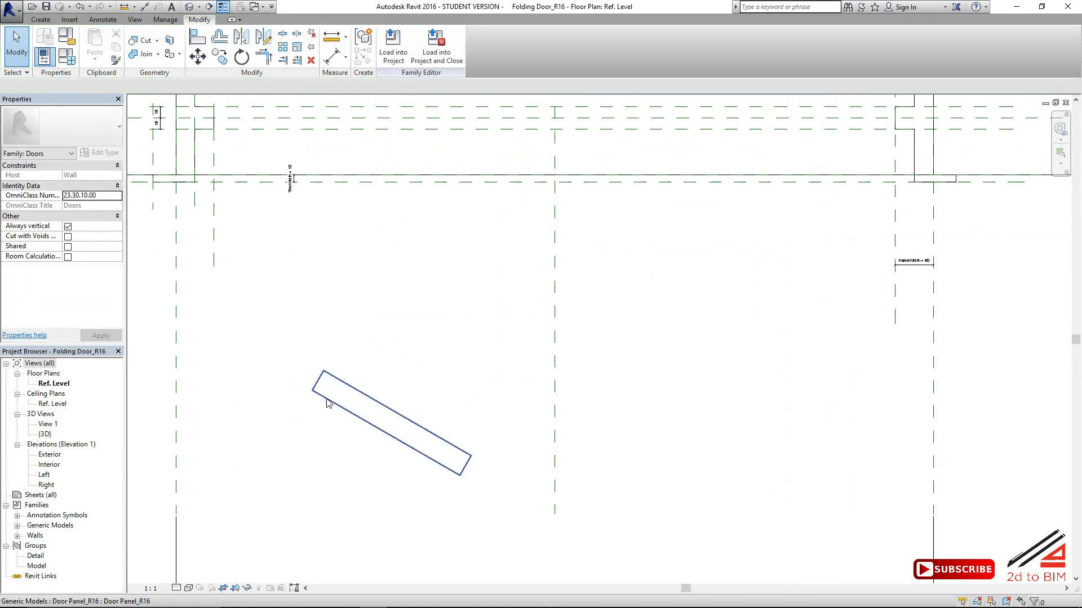
pyautogui.moveTo(296, 386); pyautogui.dragTo(384, 438, button='middle')
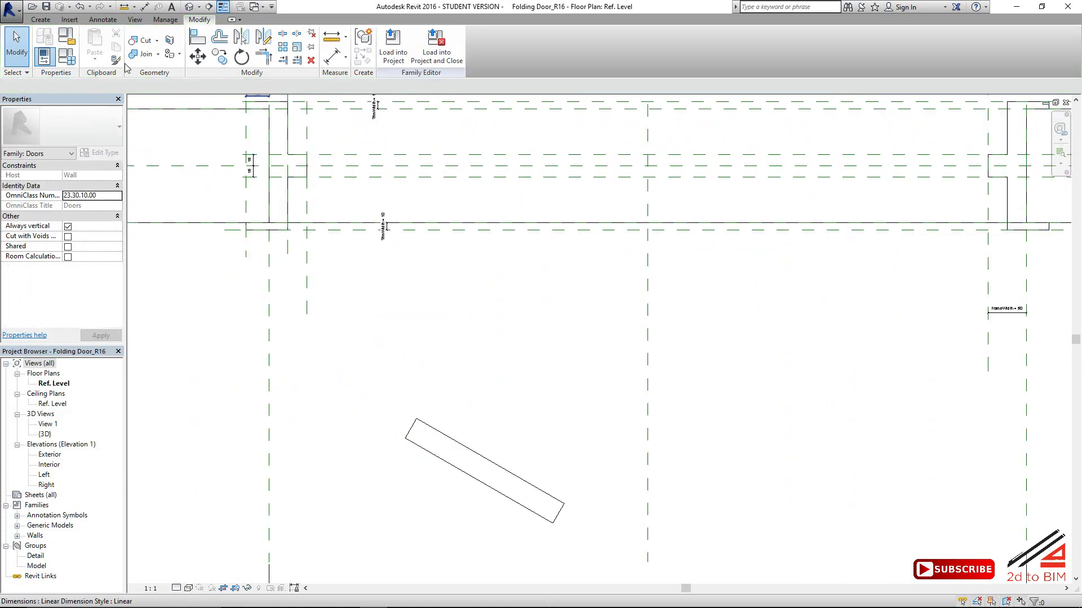
pyautogui.click(198, 38)
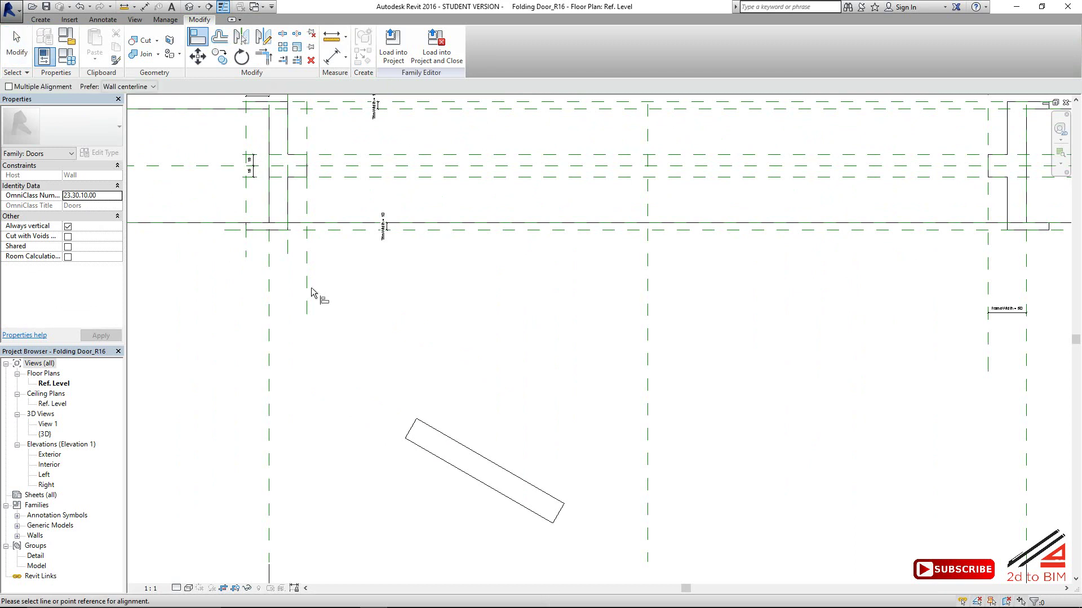
pyautogui.click(308, 288)
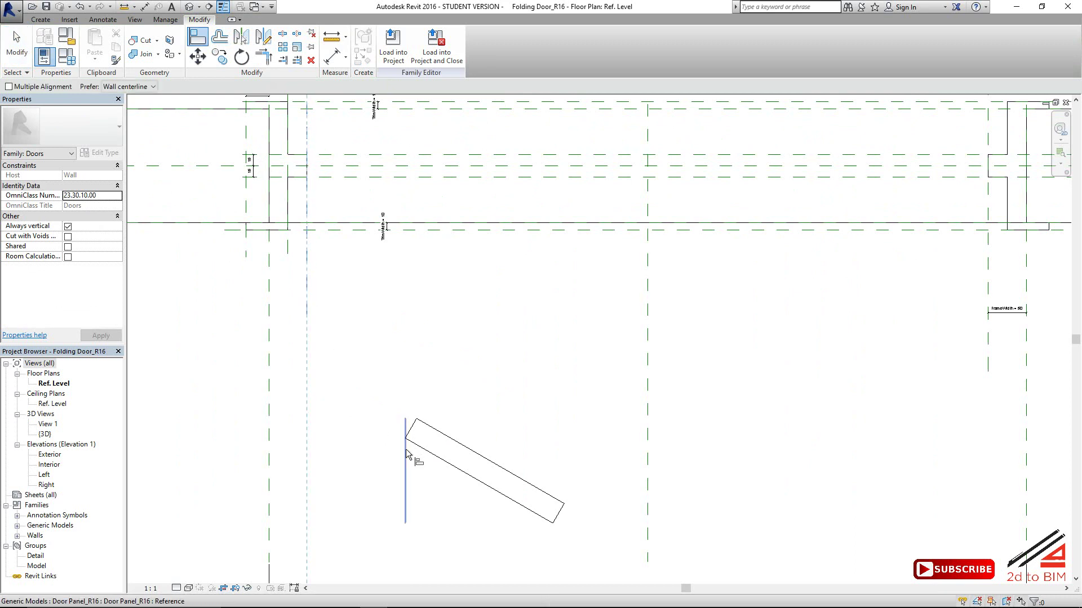
pyautogui.click(408, 432)
pyautogui.click(327, 328)
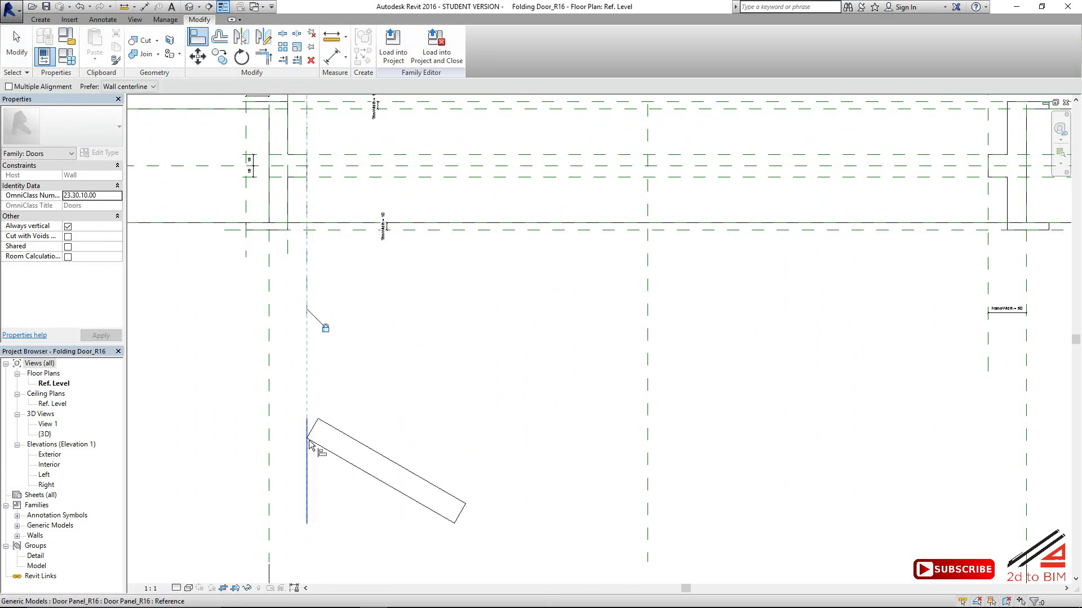
# Align the panel's corner edge to the horizontal reference plane
pyautogui.click(348, 178)
pyautogui.click(331, 439)
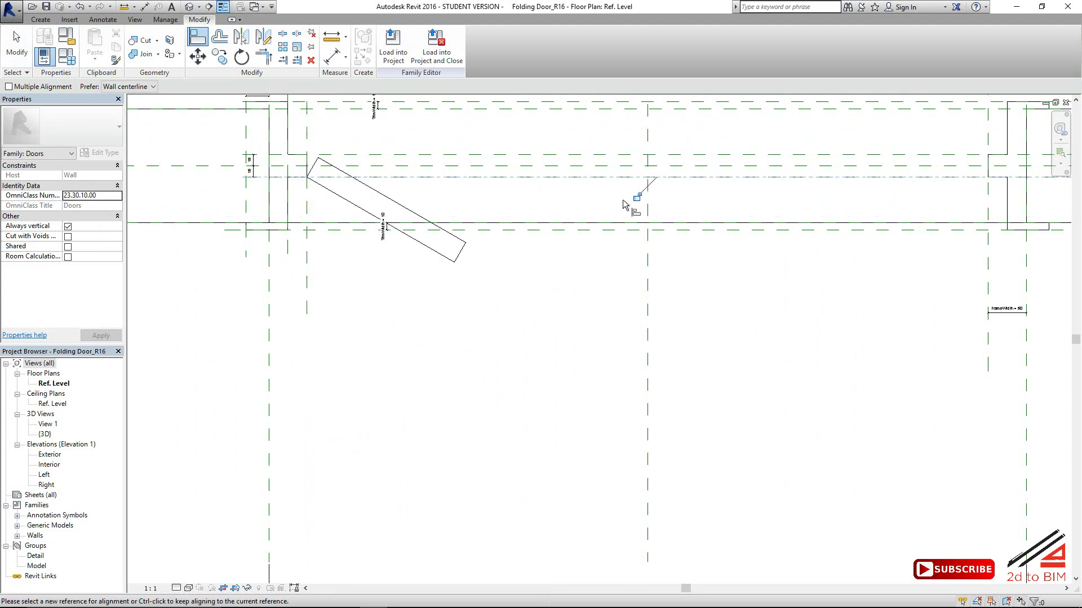
pyautogui.scroll(2, 438, 282)
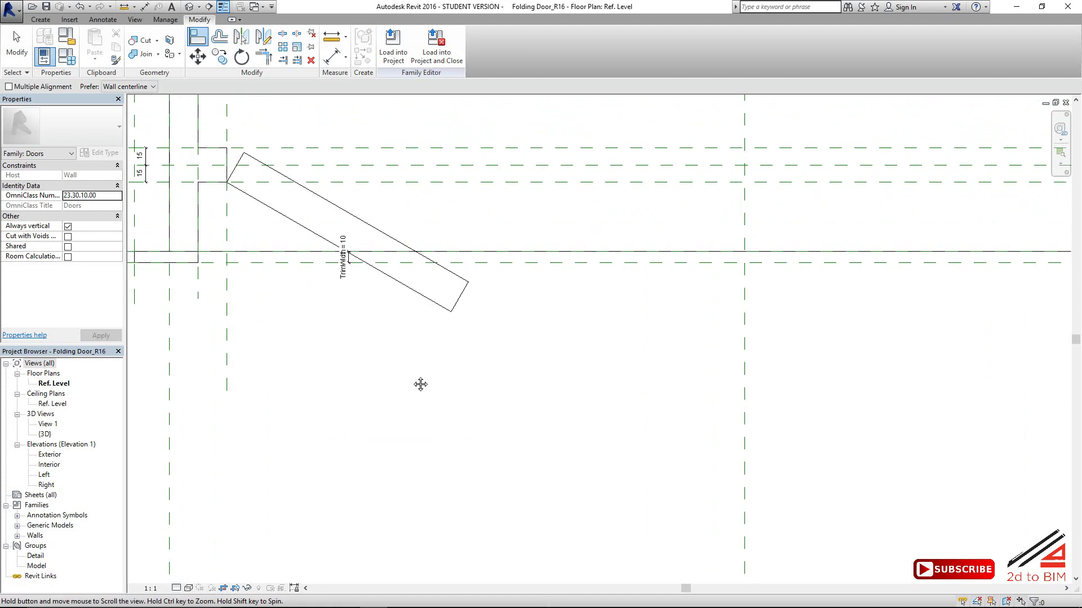
pyautogui.moveTo(421, 385)
pyautogui.mouseDown(button='middle')
pyautogui.moveTo(399, 375)
pyautogui.moveTo(411, 377)
pyautogui.mouseUp(button='middle')
pyautogui.scroll(-1, 488, 383)
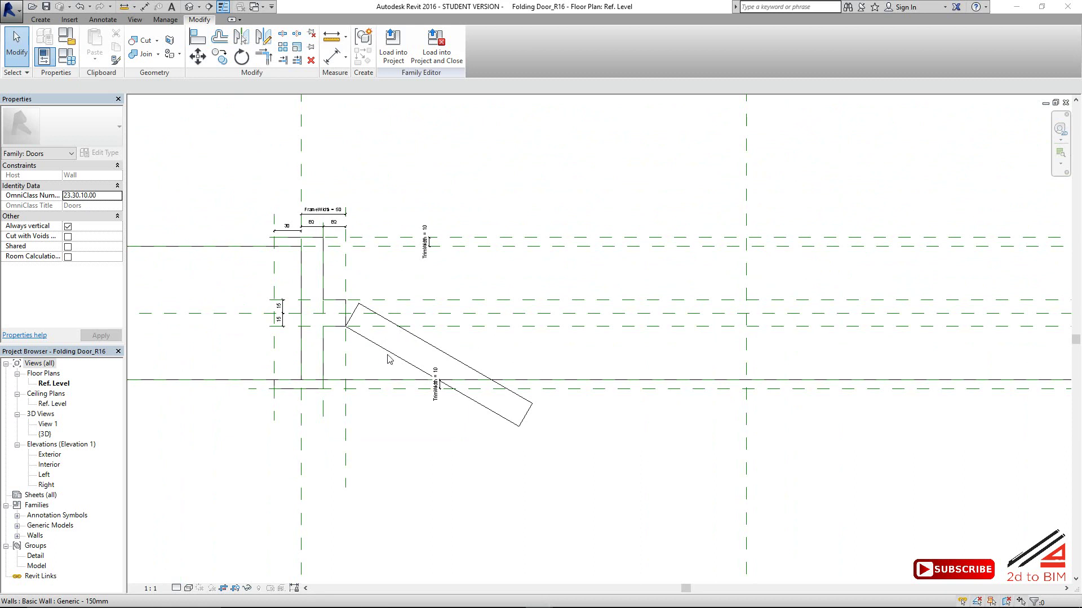
# Create an OpenDist length parameter in Family Types with value 100
pyautogui.click(67, 56)
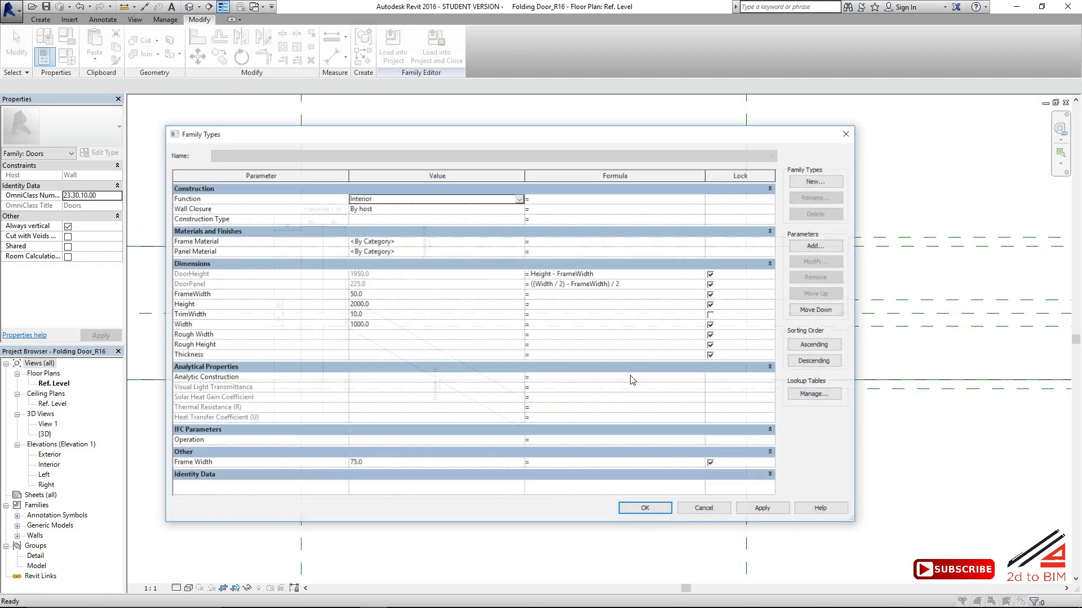
pyautogui.click(815, 246)
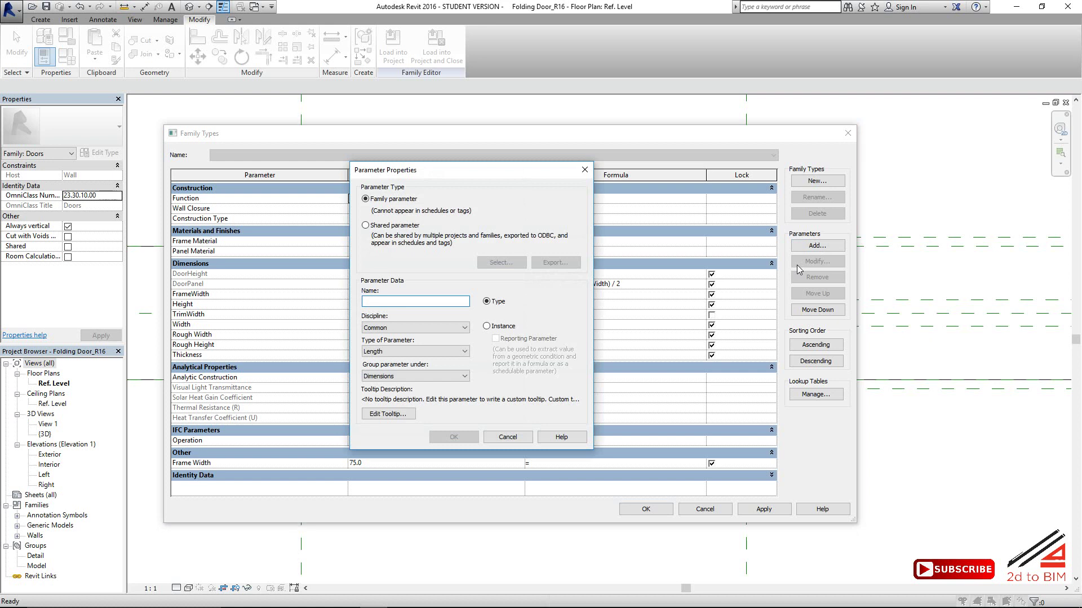
pyautogui.write('OpenDist')
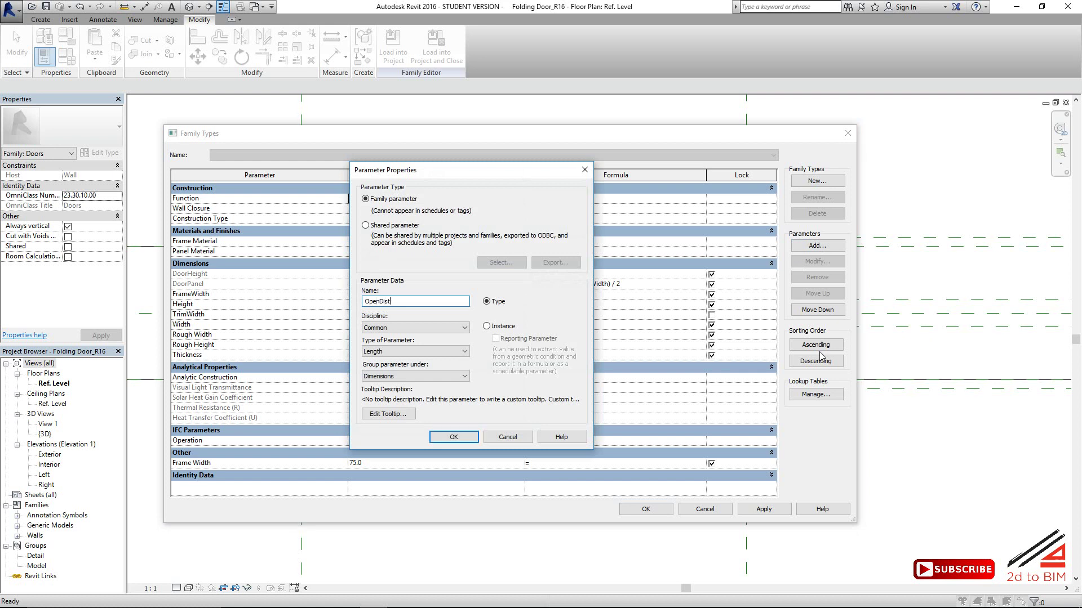
pyautogui.click(453, 437)
pyautogui.click(385, 317)
pyautogui.write('100')
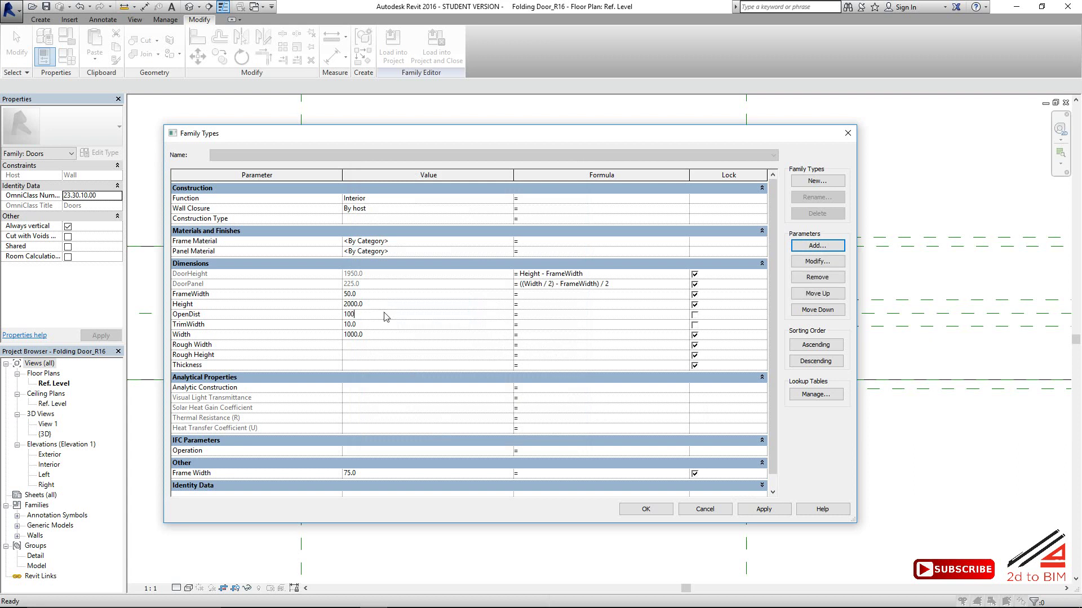
pyautogui.click(636, 510)
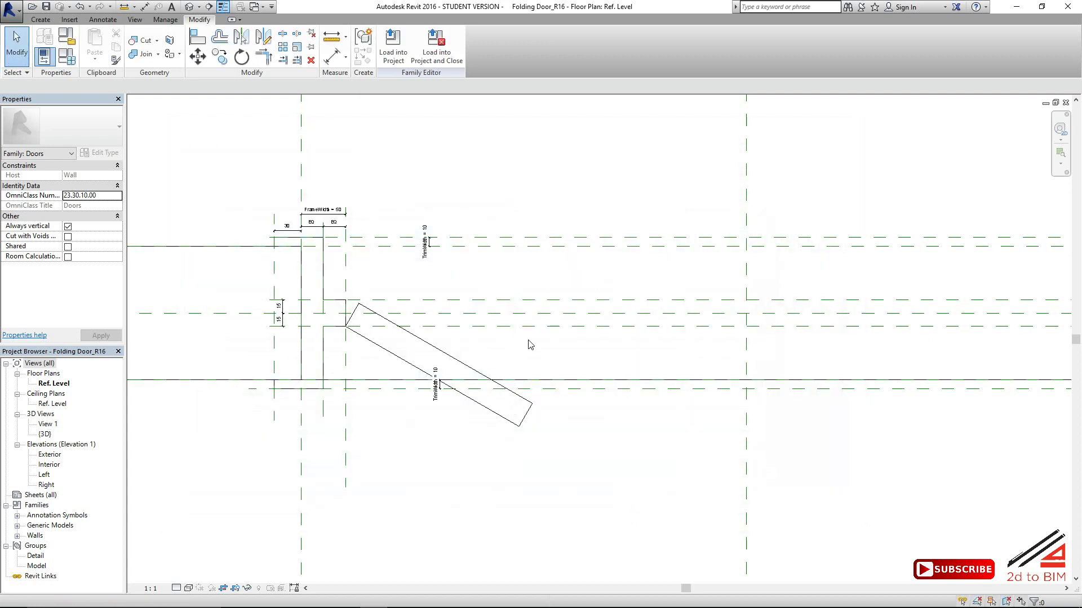
# Draw a new vertical reference plane with the RP command
pyautogui.press('r')
pyautogui.press('p')
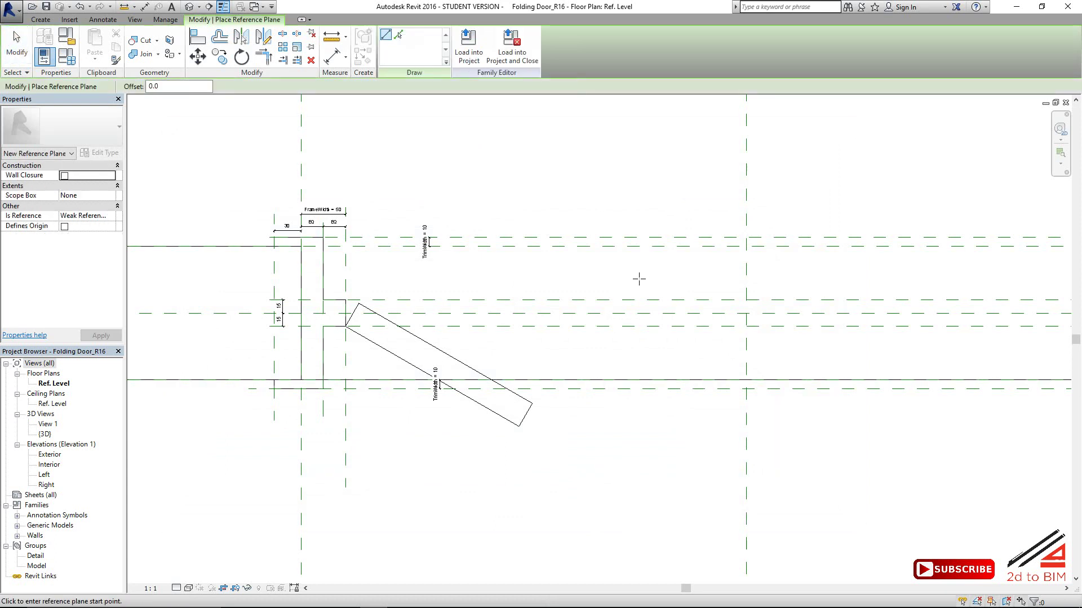
pyautogui.click(639, 278)
pyautogui.click(640, 507)
pyautogui.press('Escape')
pyautogui.press('Escape')
# Dimension the new plane from the existing one and label the dimension OpenDist
pyautogui.click(331, 57)
pyautogui.click(747, 453)
pyautogui.click(637, 455)
pyautogui.click(528, 461)
pyautogui.press('Escape')
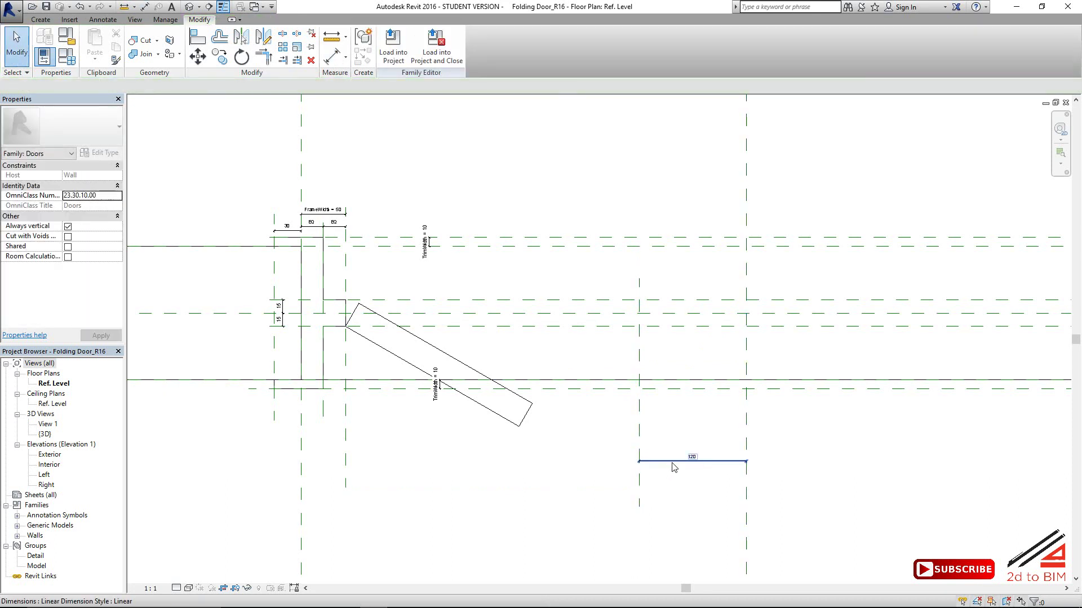
pyautogui.click(273, 86)
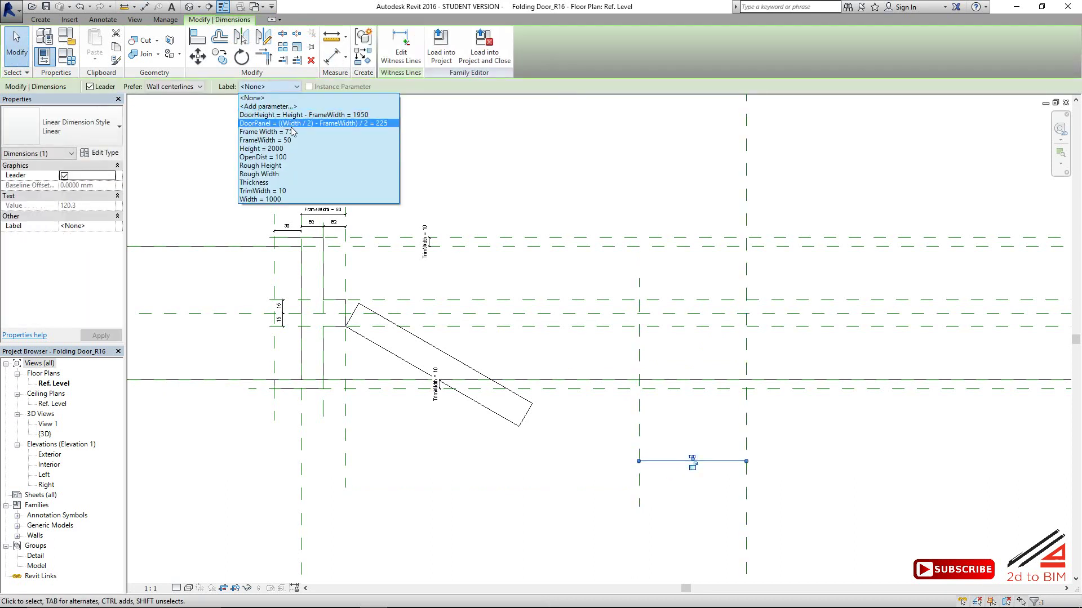
pyautogui.click(279, 158)
pyautogui.click(557, 528)
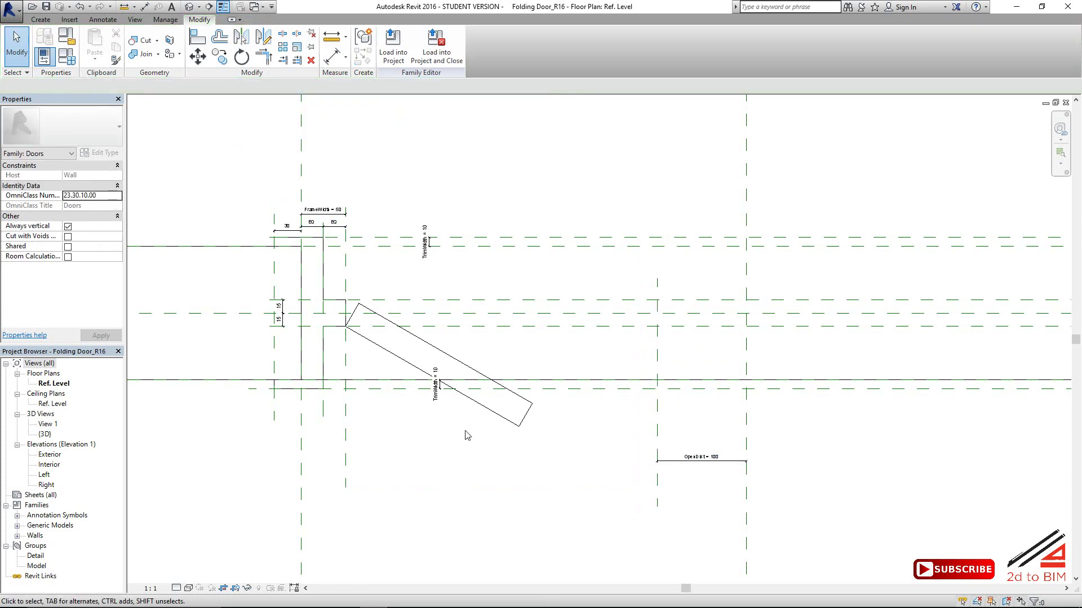
pyautogui.scroll(1, 472, 434)
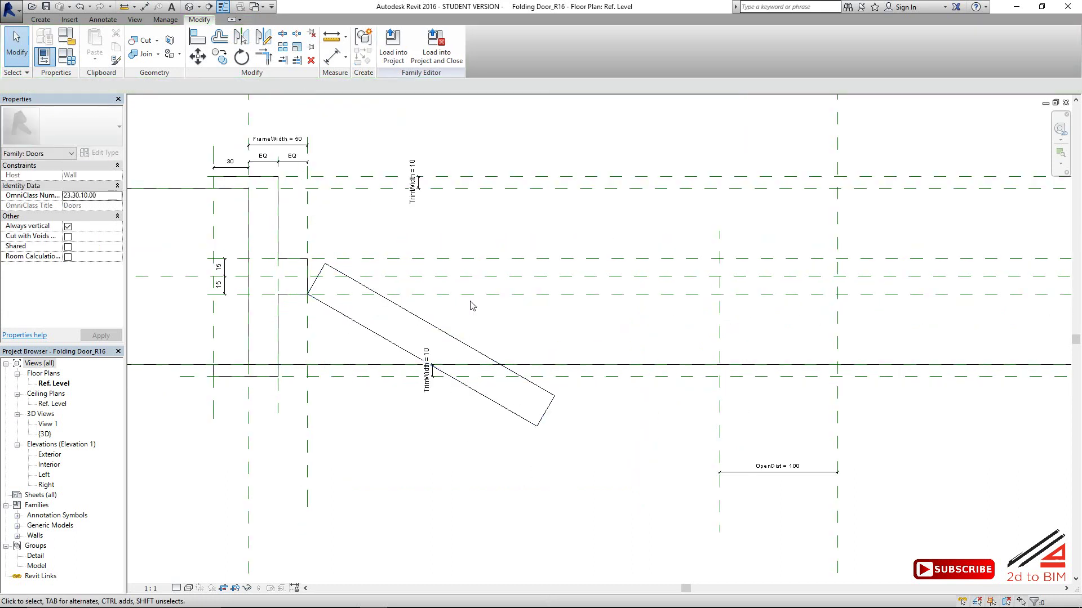
# Draw a vertical reference line straight up from the door panel's free end
pyautogui.click(40, 19)
pyautogui.click(607, 45)
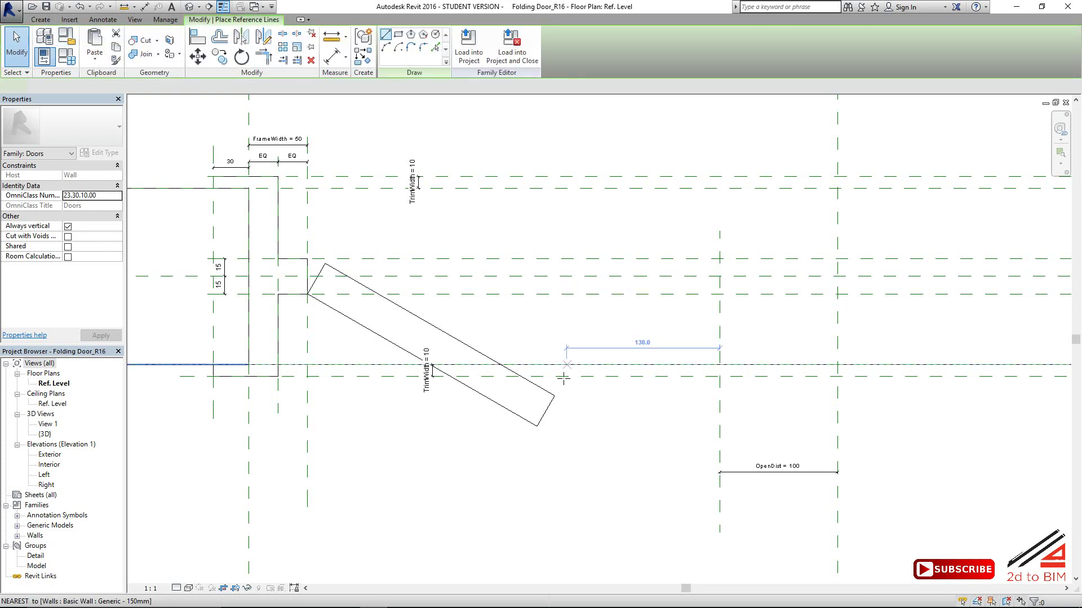
pyautogui.click(536, 427)
pyautogui.click(537, 294)
pyautogui.press('Escape')
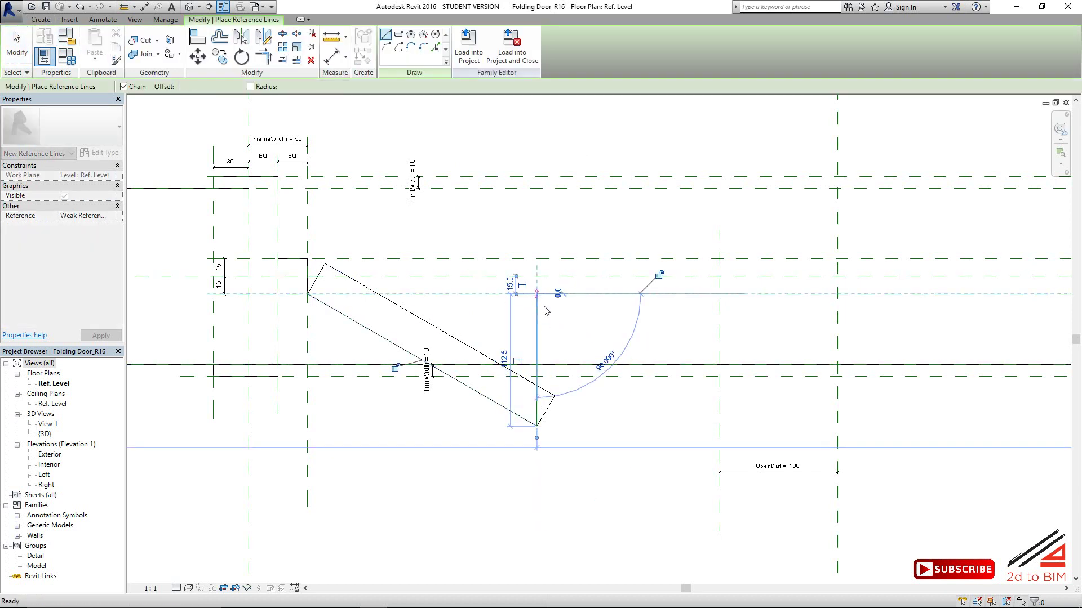
pyautogui.press('Escape')
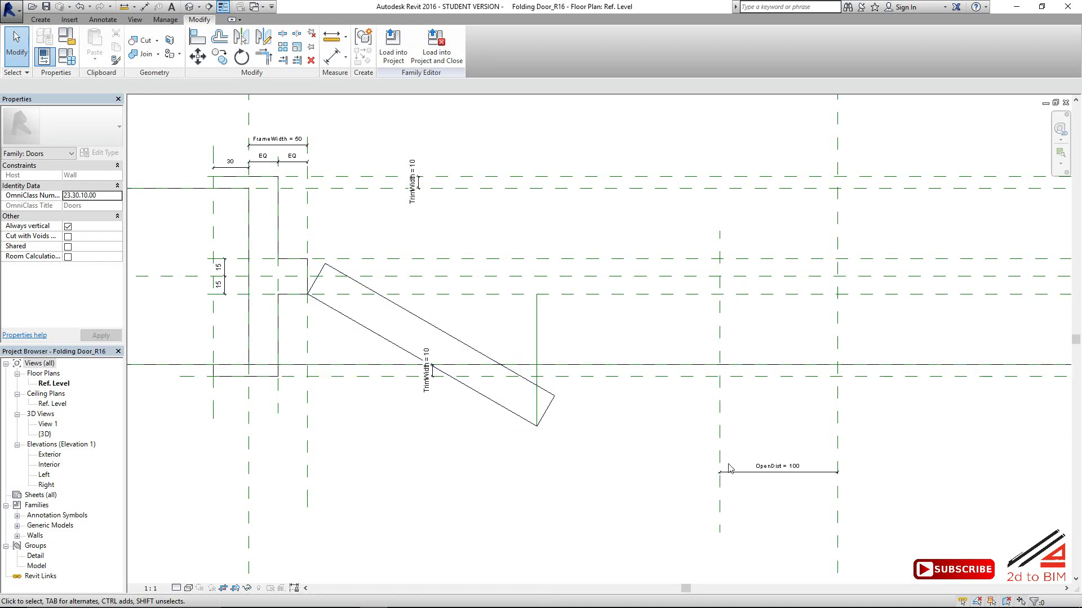
# Add a LengthA parameter with formula DoorPanel - (OpenDist / 2), evaluating to 175.0
pyautogui.click(70, 57)
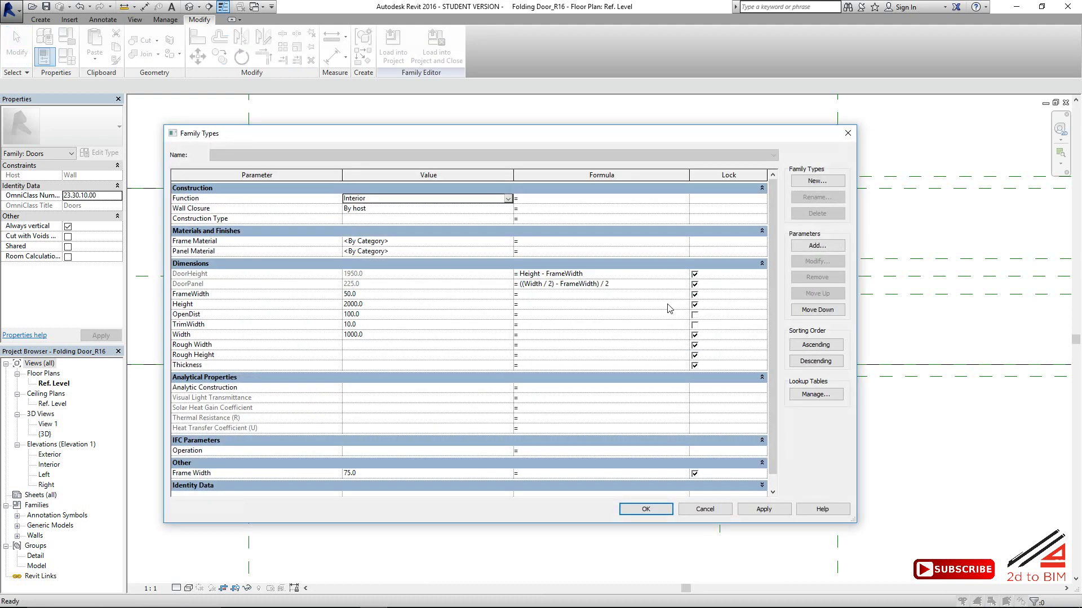
pyautogui.click(819, 247)
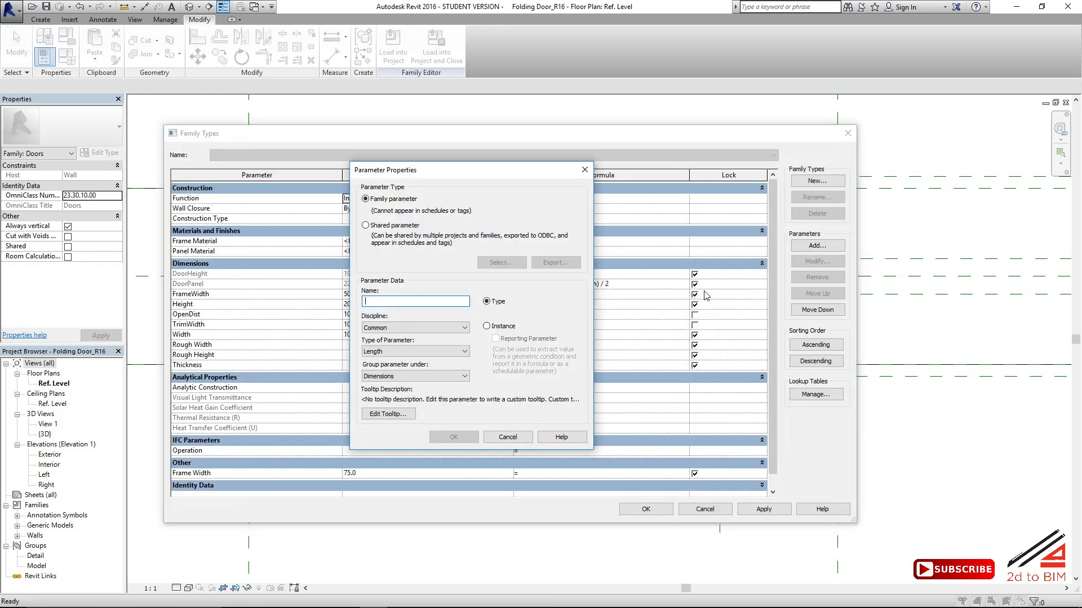
pyautogui.write('LengthA')
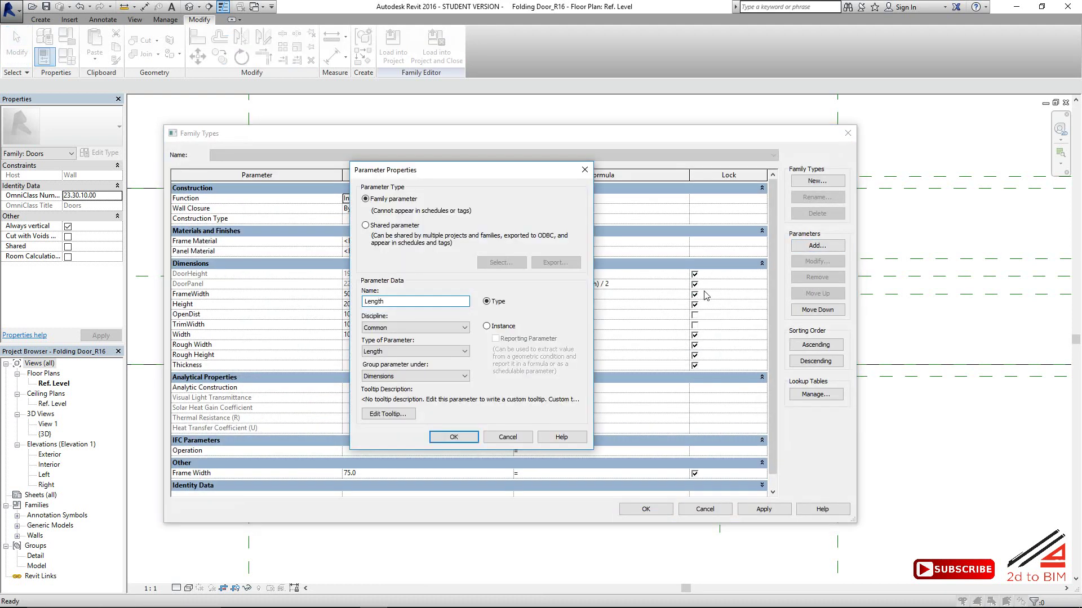
pyautogui.click(453, 437)
pyautogui.click(562, 318)
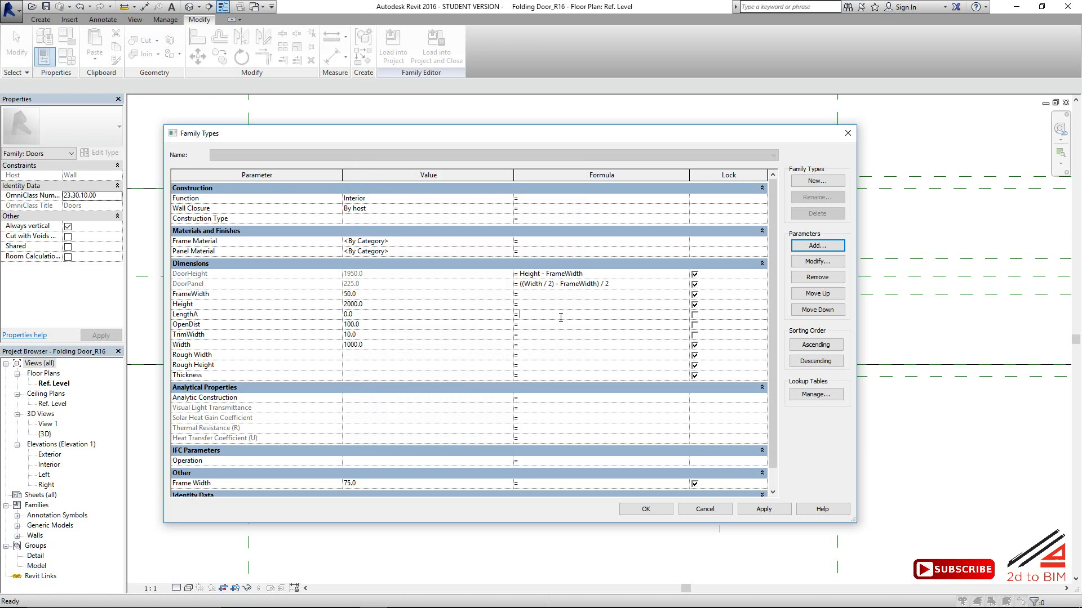
pyautogui.write('DoorPane')
pyautogui.write('l-(OpenDist/2')
pyautogui.press('Tab')
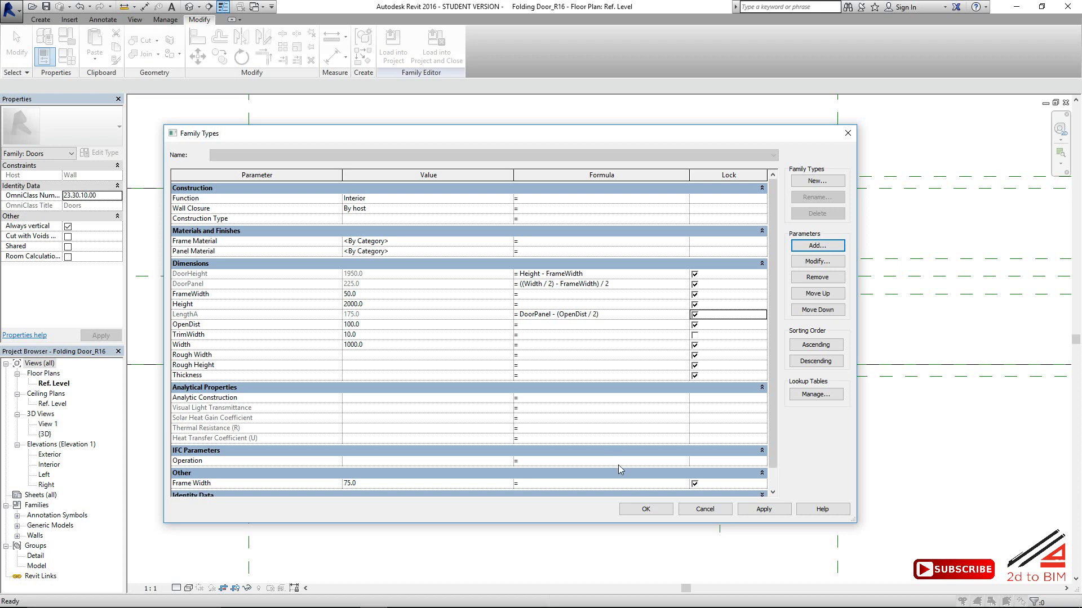
pyautogui.click(642, 509)
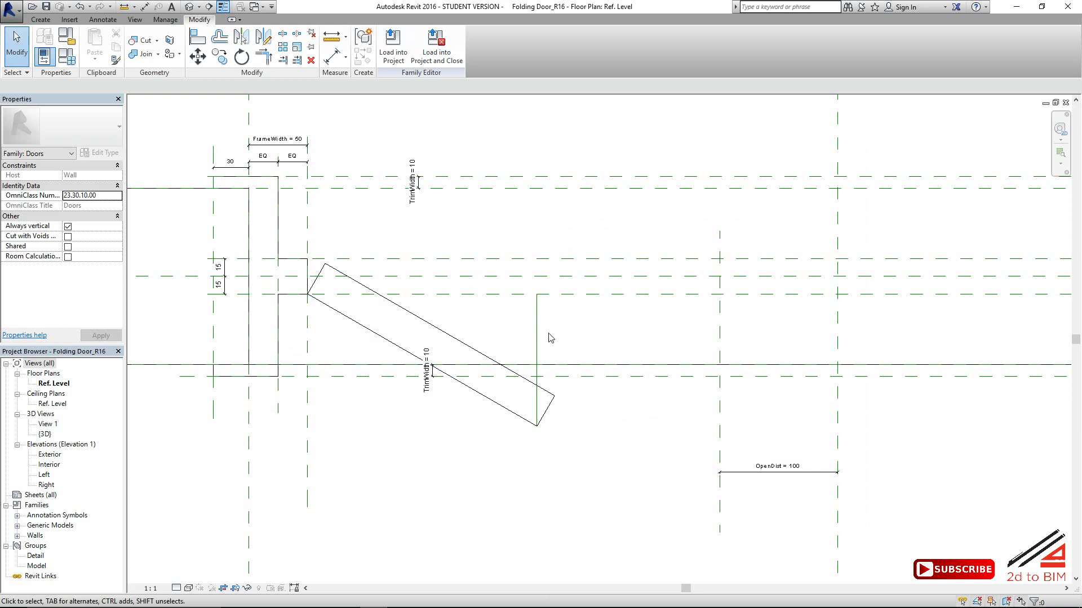
# Switch to Acrobat Reader to view the Pythago.pdf diagram of lengths A, B and C
pyautogui.moveTo(653, 601)
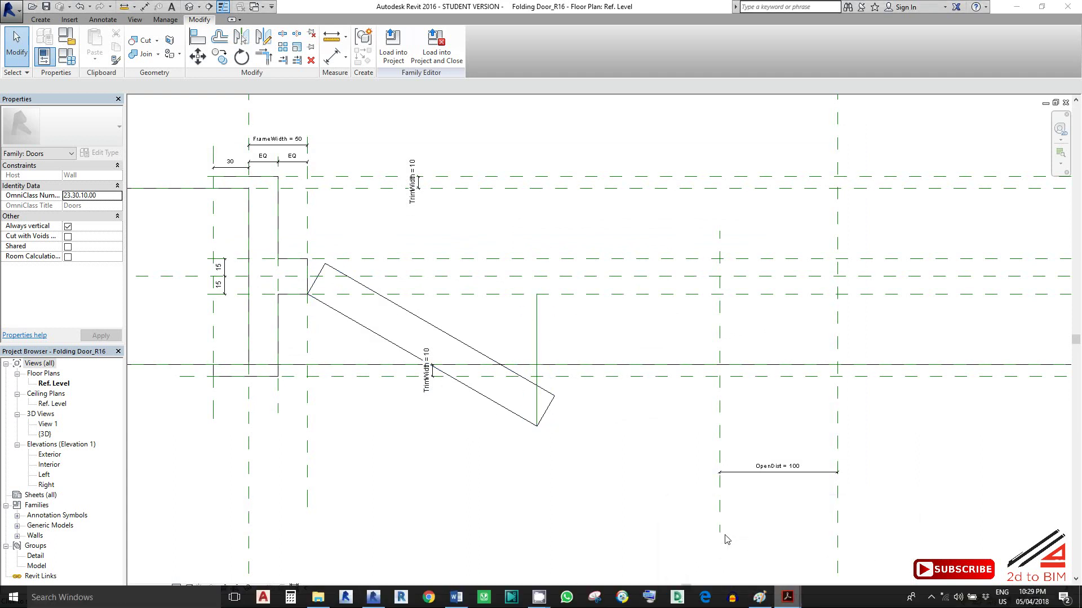
pyautogui.hotkey('alt', 'Tab')
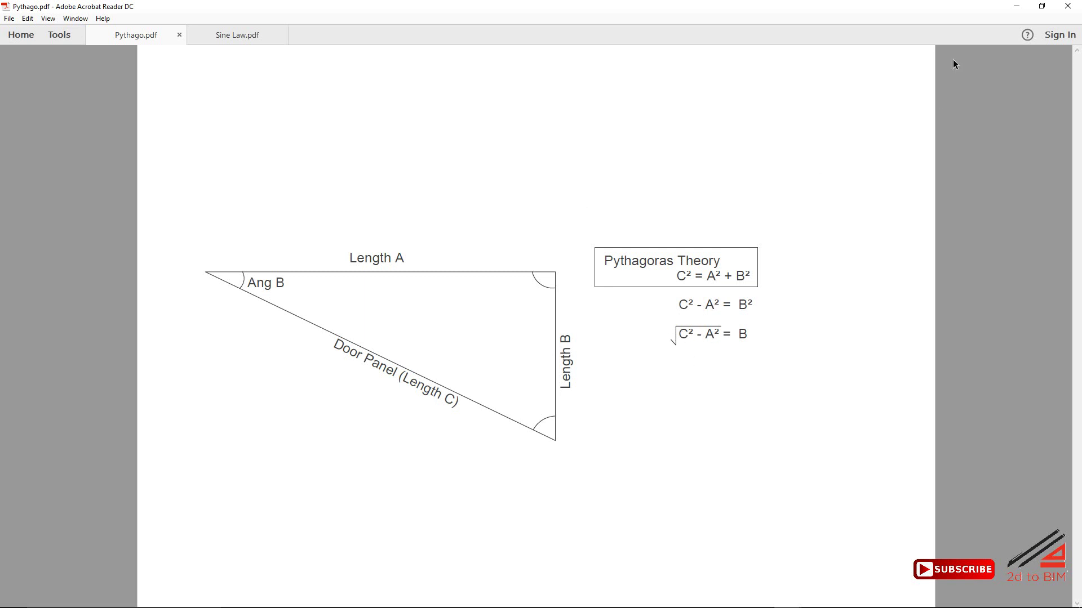
# Back in the door family, add a new length parameter named LengthB
pyautogui.click(1016, 6)
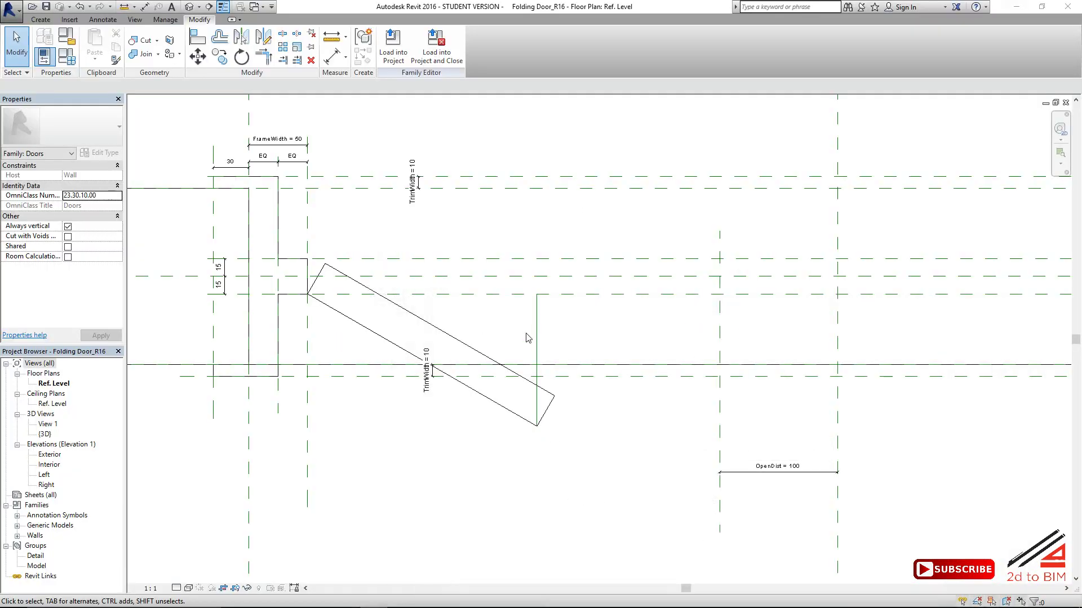
pyautogui.click(66, 57)
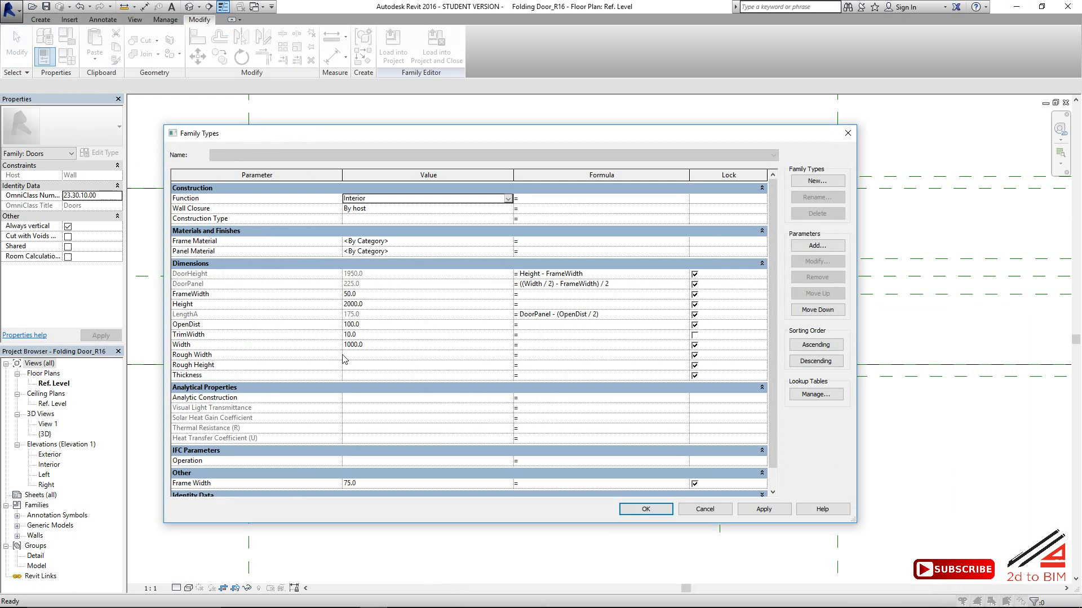
pyautogui.click(824, 249)
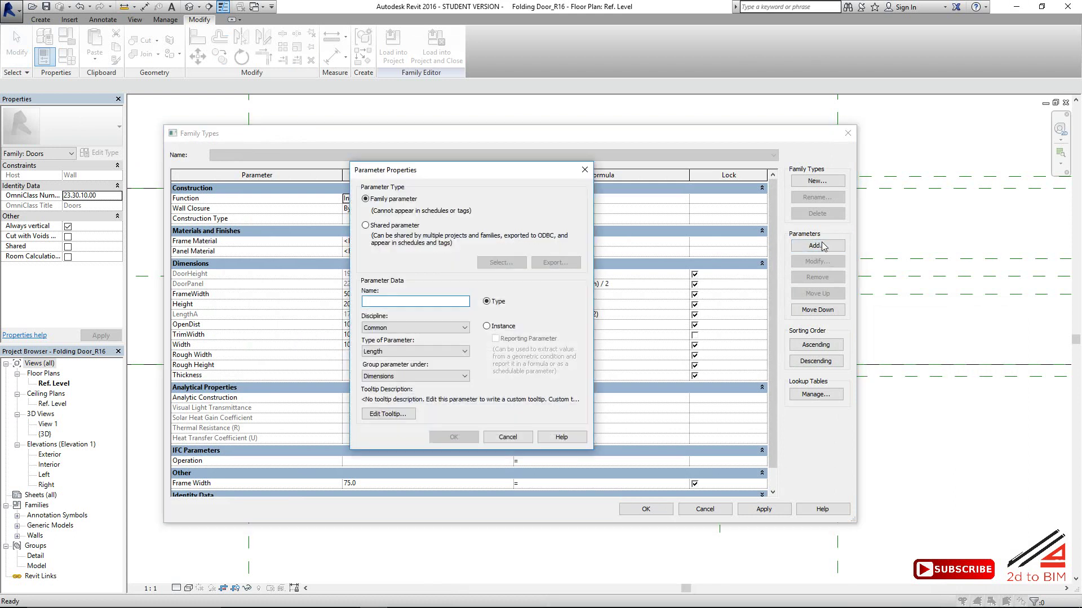
pyautogui.write('LengthB')
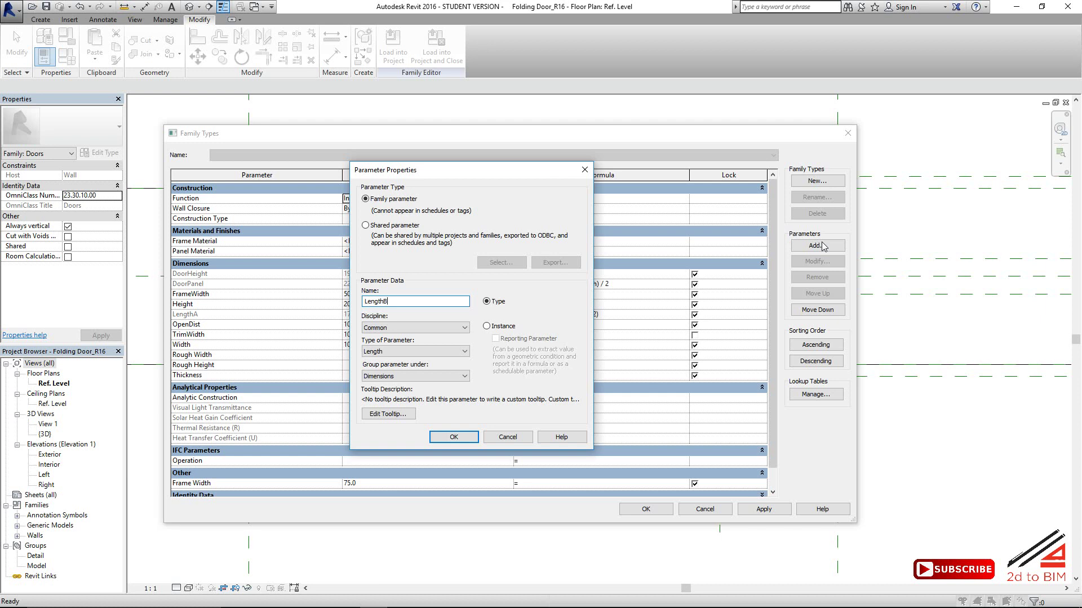
pyautogui.click(467, 437)
# Give LengthB the formula sqrt((DoorPanel^2)-(LengthA^2)), fixing the units error, so it reads 141.4
pyautogui.click(522, 326)
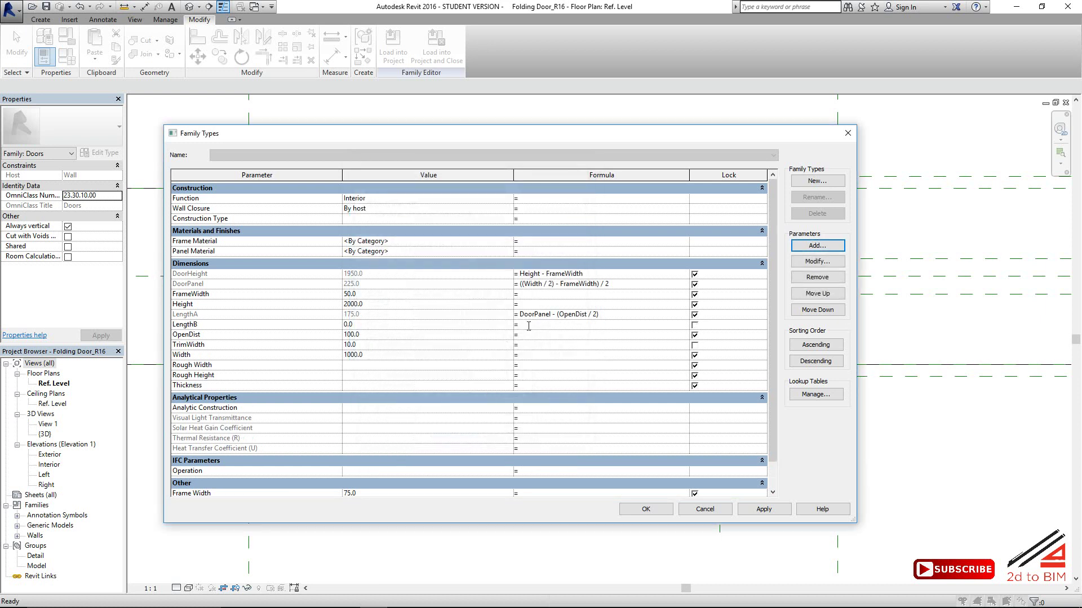
pyautogui.write('DoorPanel^2)')
pyautogui.moveTo(526, 325); pyautogui.dragTo(519, 325)
pyautogui.press('Left')
pyautogui.write('(')
pyautogui.write('(LengthA')
pyautogui.press('Return')
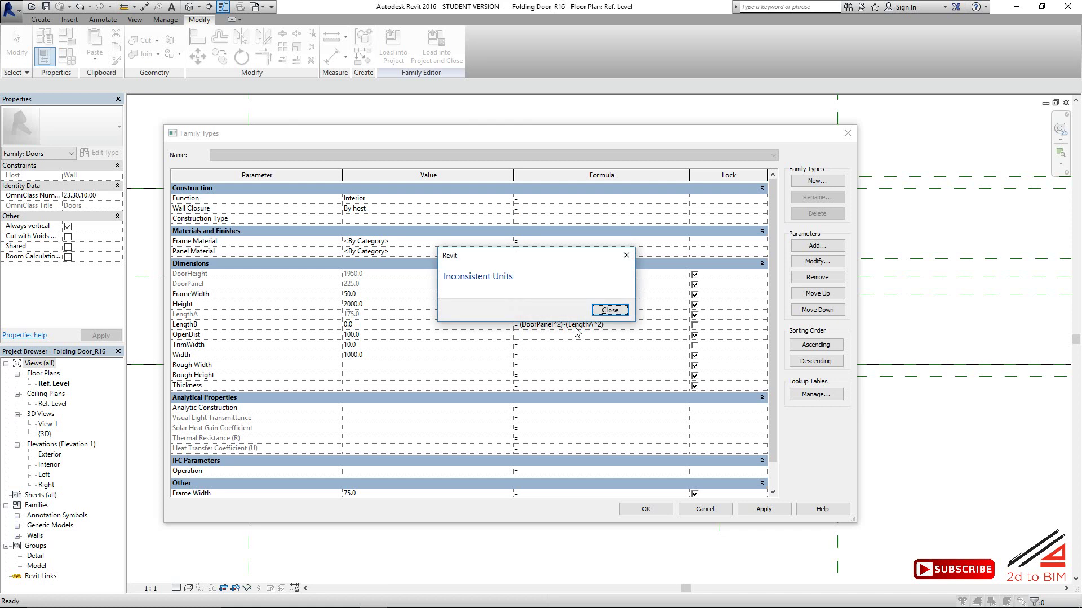
pyautogui.click(615, 310)
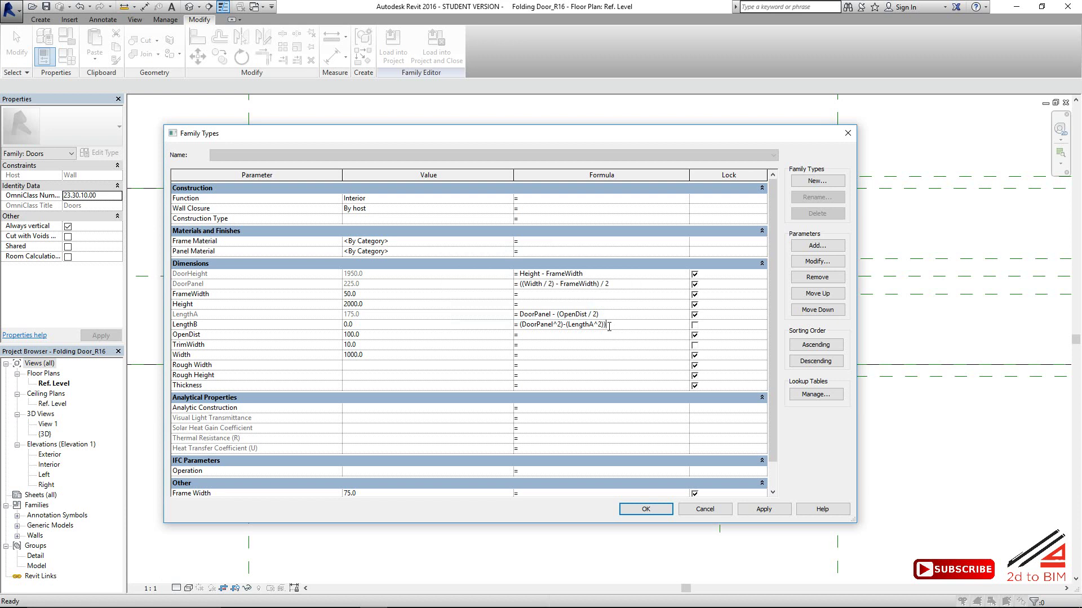
pyautogui.click(520, 324)
pyautogui.write('(')
pyautogui.write('sqrt')
pyautogui.press('Tab')
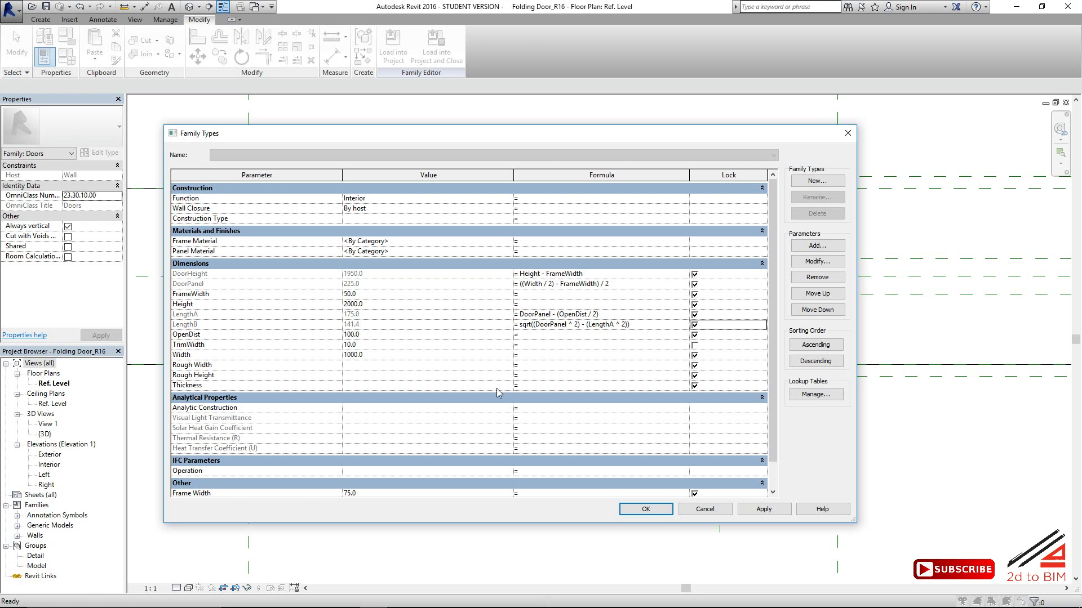
# Apply the family types and bring up the Word note giving A = atan(a / b)
pyautogui.click(645, 509)
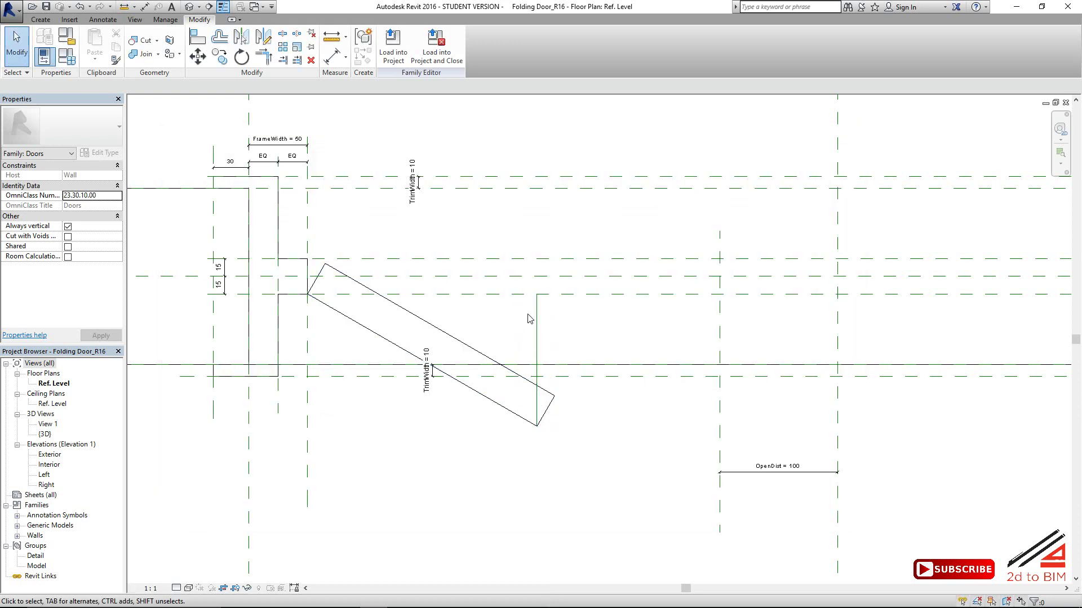
pyautogui.scroll(-2, 456, 313)
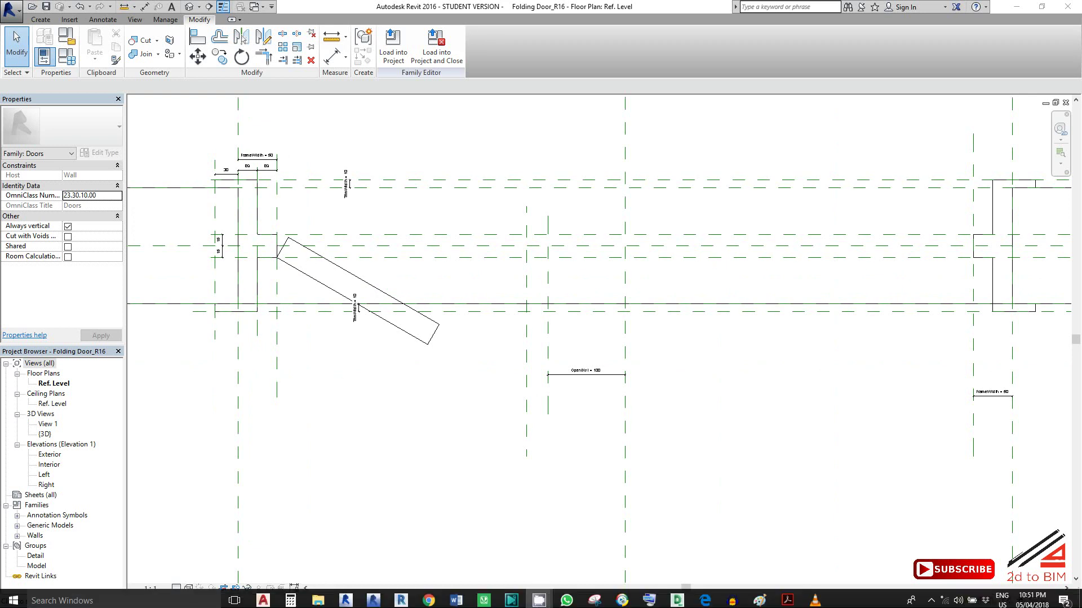
pyautogui.moveTo(457, 597)
pyautogui.click(510, 543)
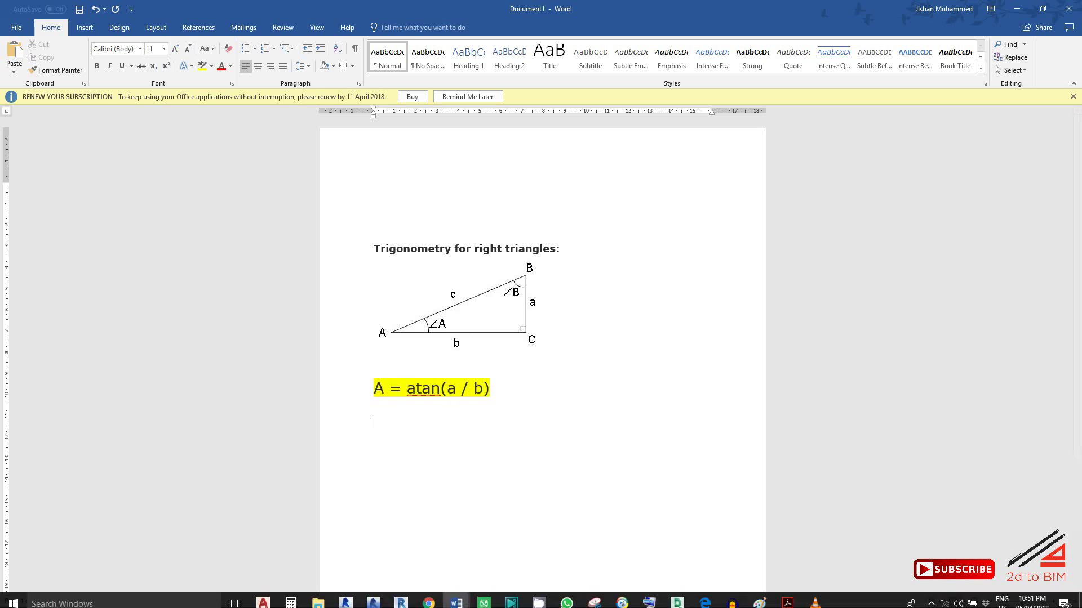
# Back in the door family, create a new Angle parameter named AngB
pyautogui.moveTo(484, 598)
pyautogui.click(374, 598)
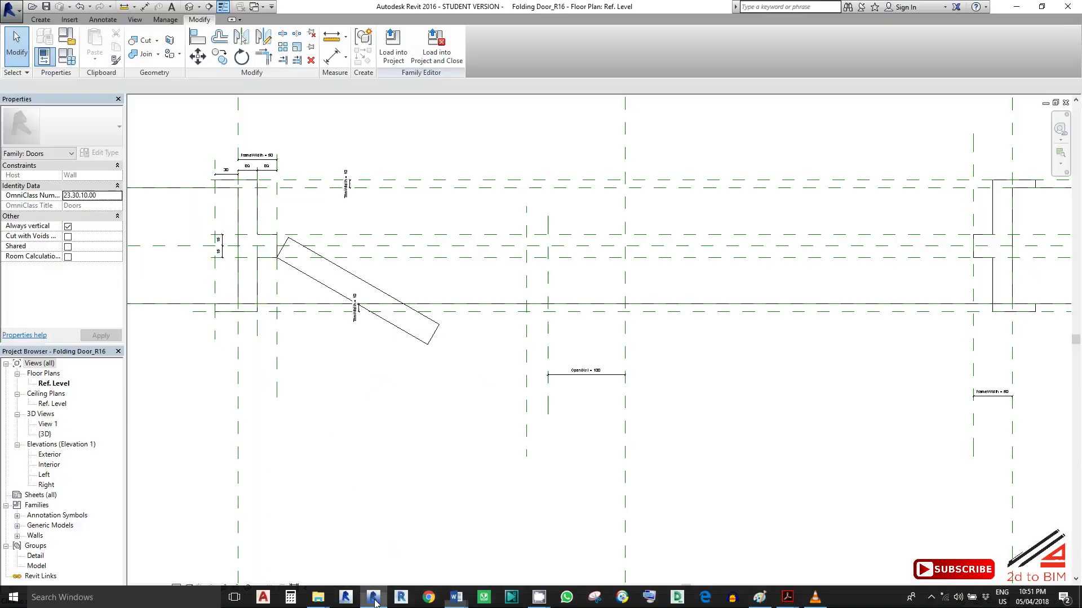
pyautogui.click(67, 57)
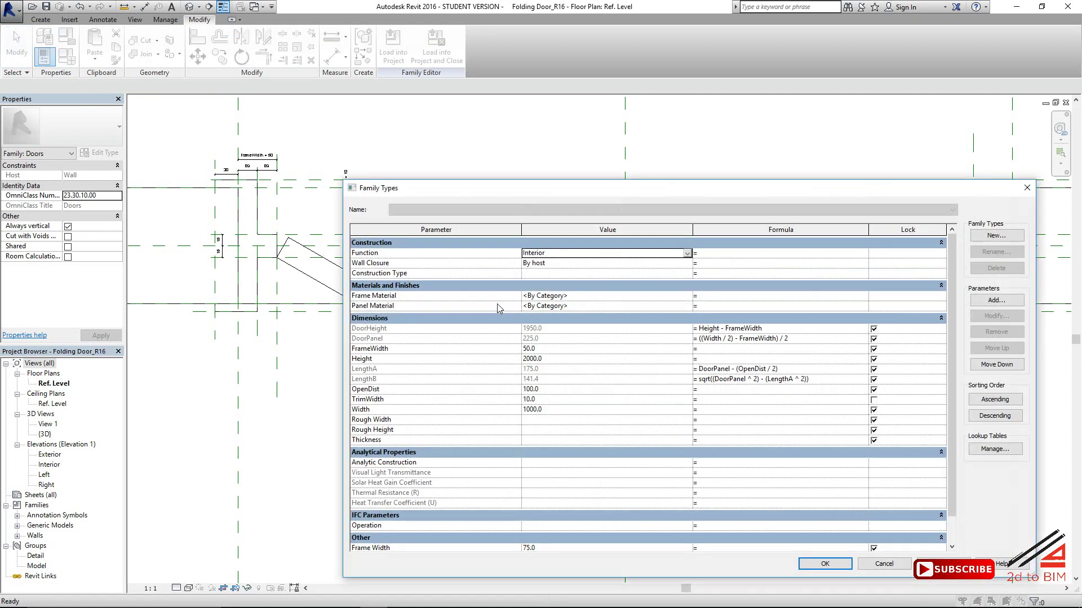
pyautogui.click(980, 306)
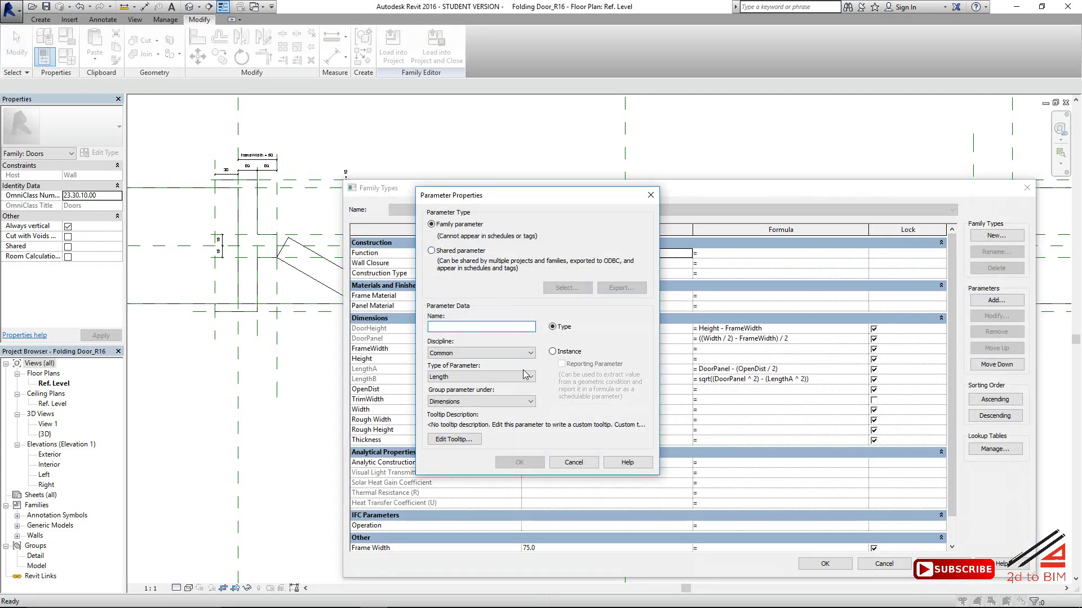
pyautogui.click(479, 376)
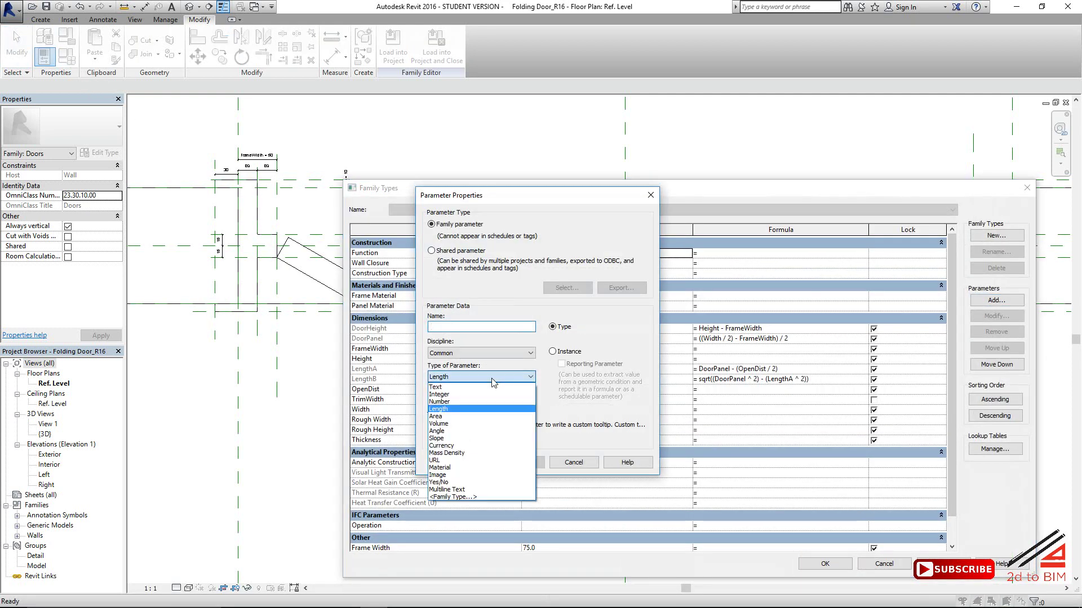
pyautogui.click(457, 431)
pyautogui.click(476, 327)
pyautogui.write('AngB')
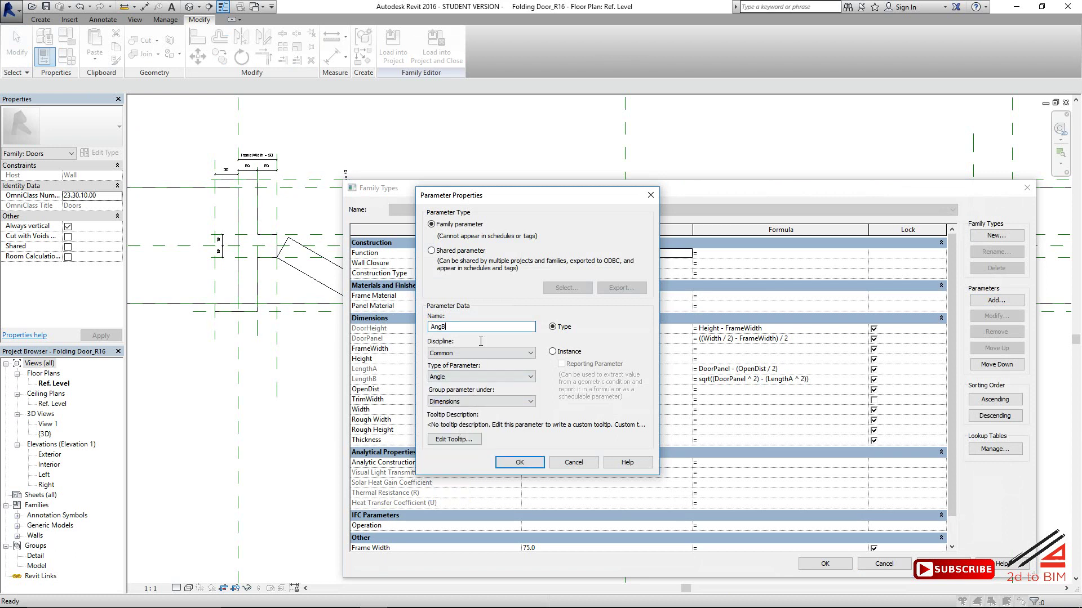
pyautogui.click(519, 462)
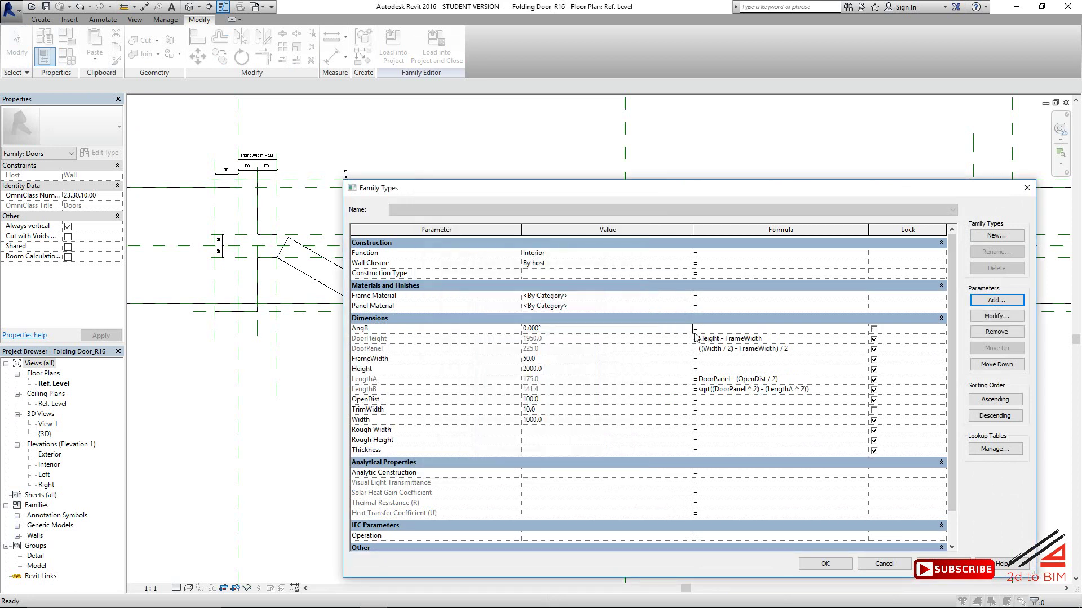
# Set AngB's formula to atan(LengthB/LengthA), giving 38.938°, and apply the family types
pyautogui.click(715, 330)
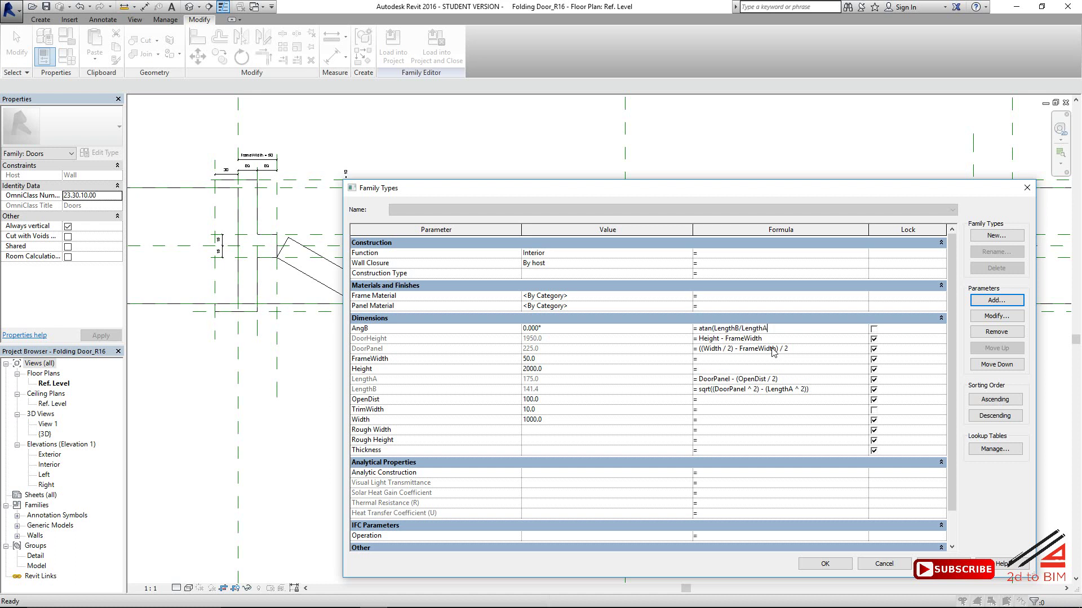
pyautogui.write(')')
pyautogui.press('Tab')
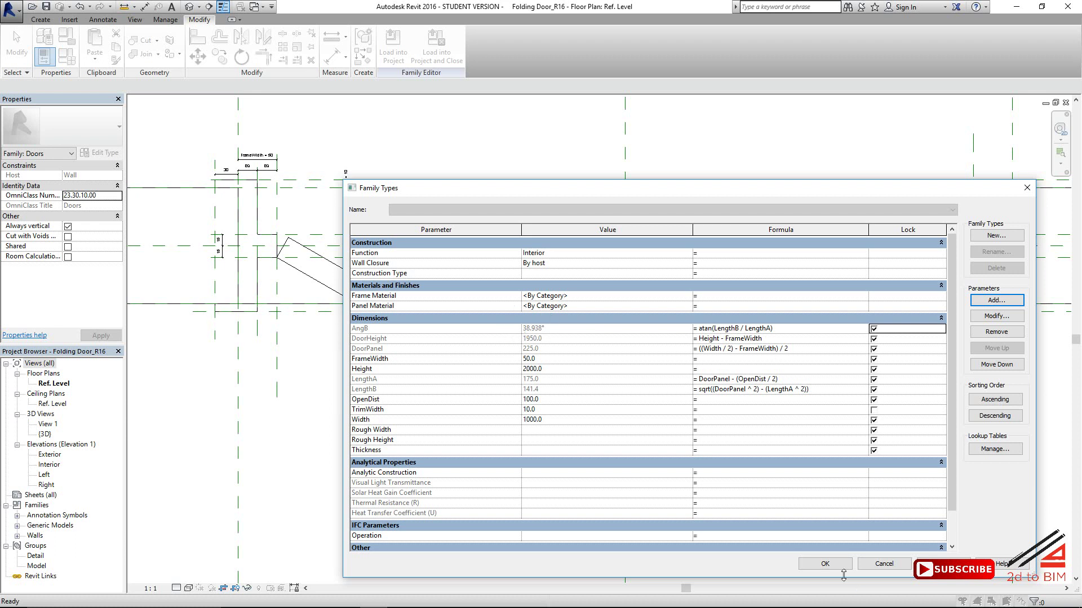
pyautogui.click(825, 564)
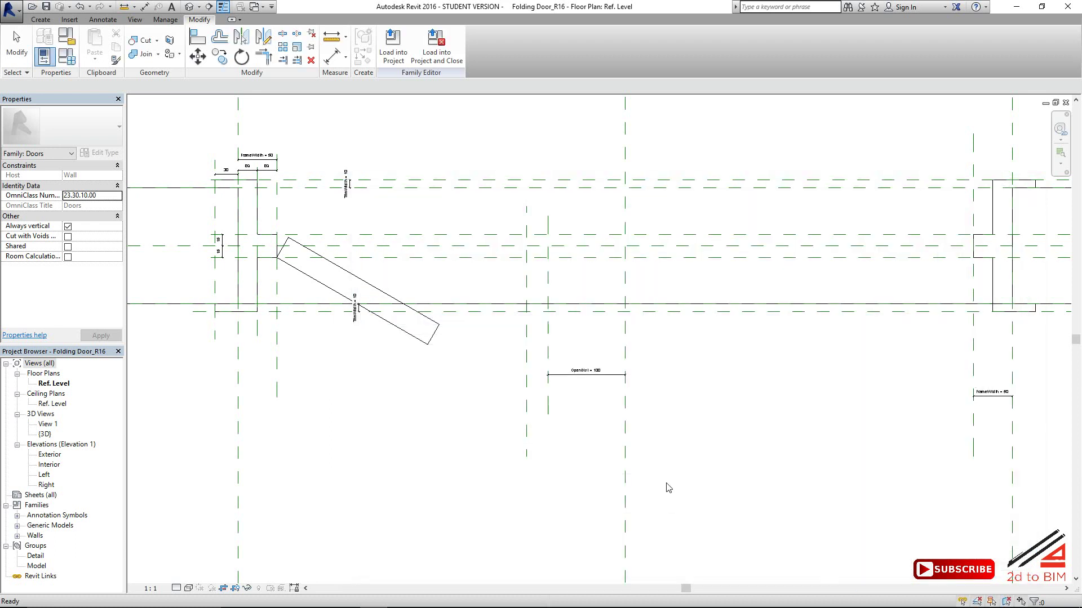
# Associate the door panel's DoorSwing parameter with AngB
pyautogui.click(431, 341)
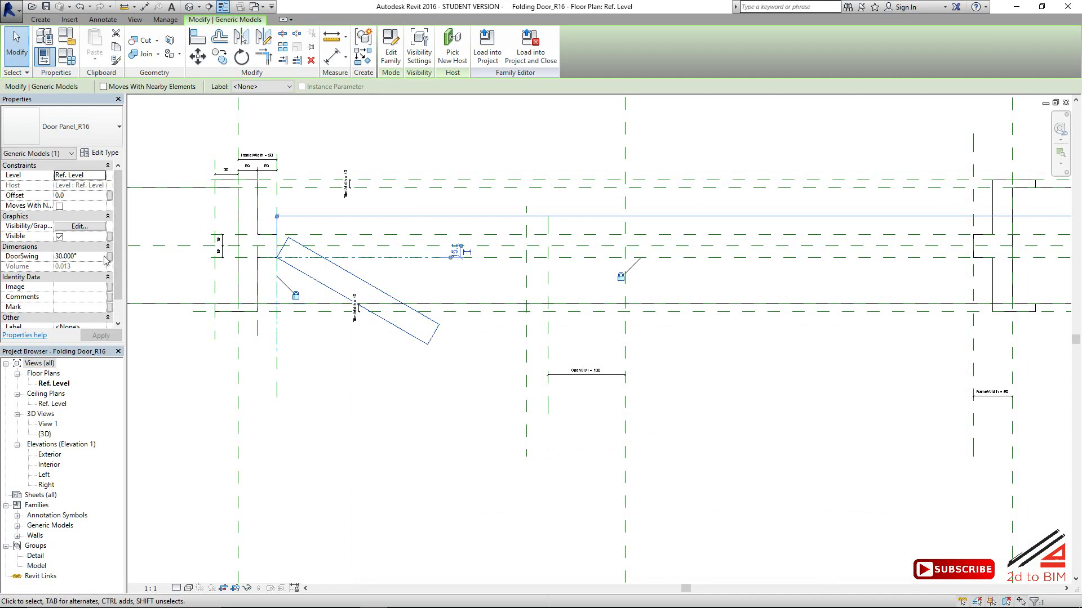
pyautogui.click(111, 260)
pyautogui.click(280, 289)
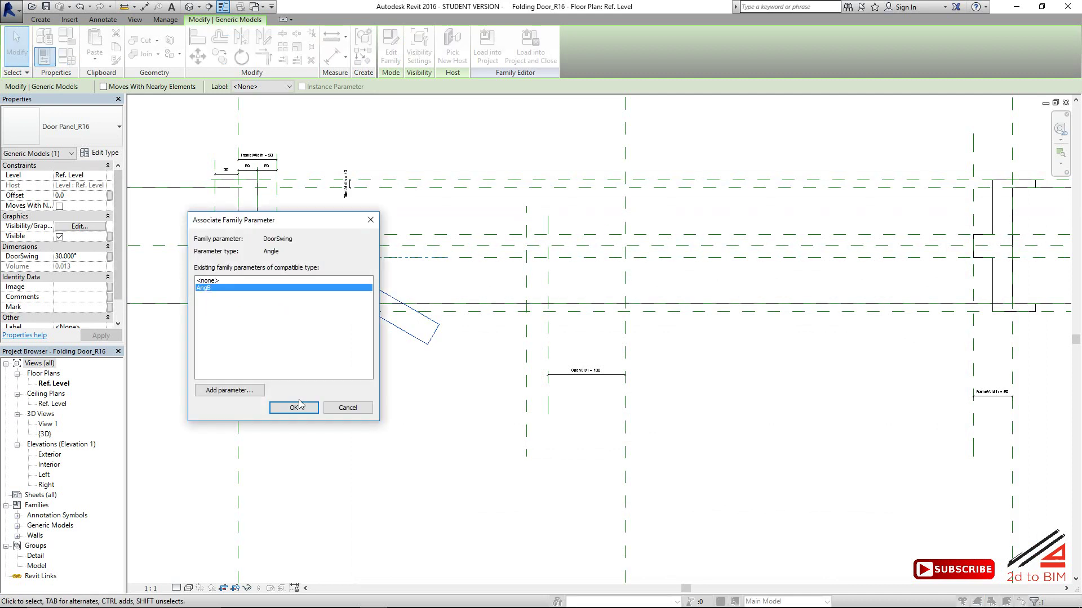
pyautogui.click(305, 412)
pyautogui.click(374, 422)
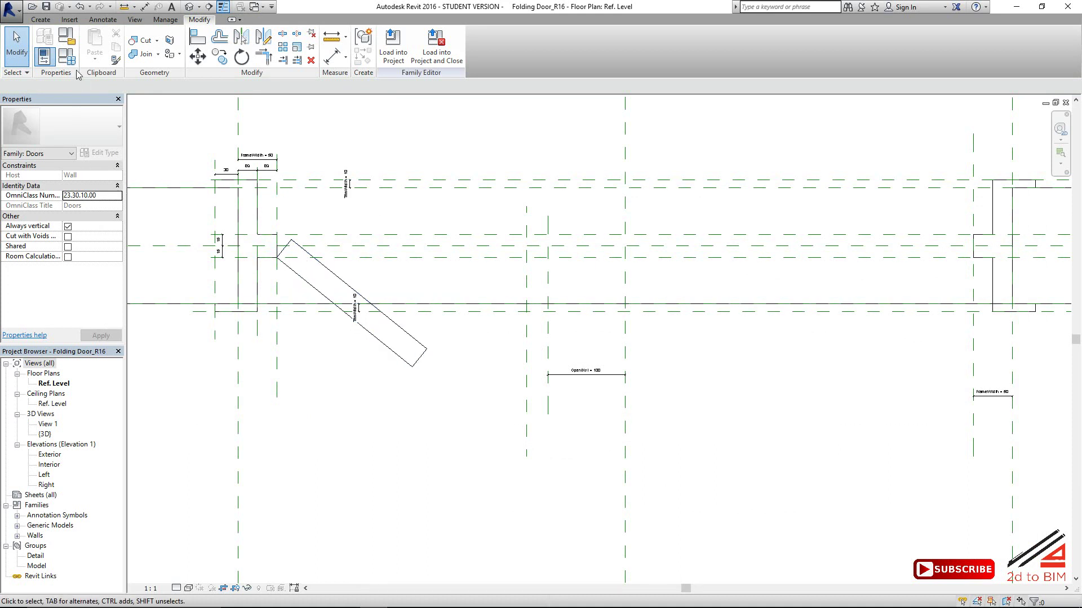
pyautogui.click(67, 57)
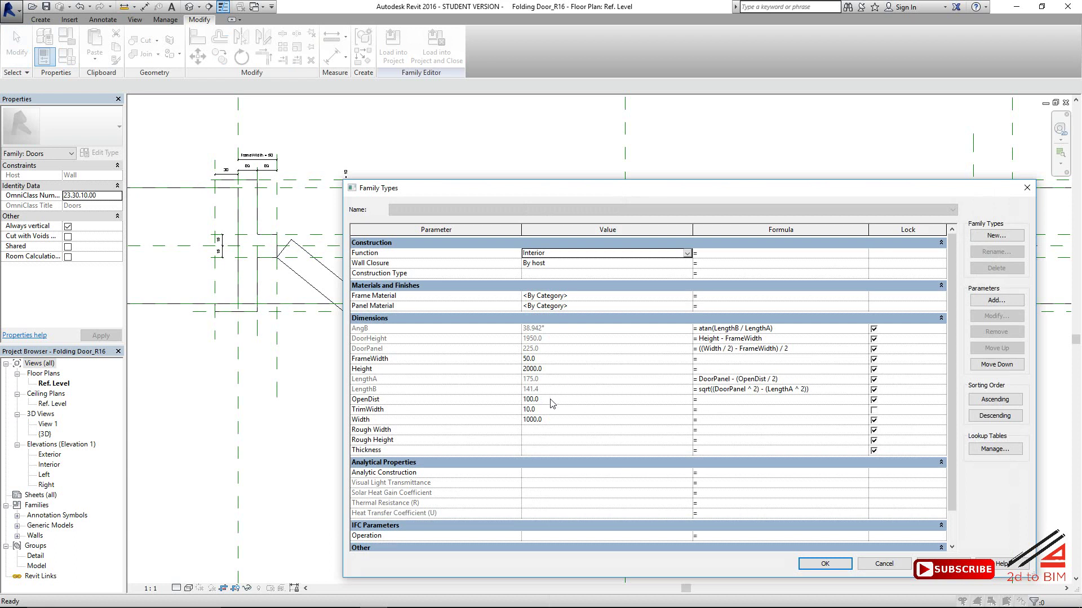
pyautogui.click(552, 400)
pyautogui.write('150')
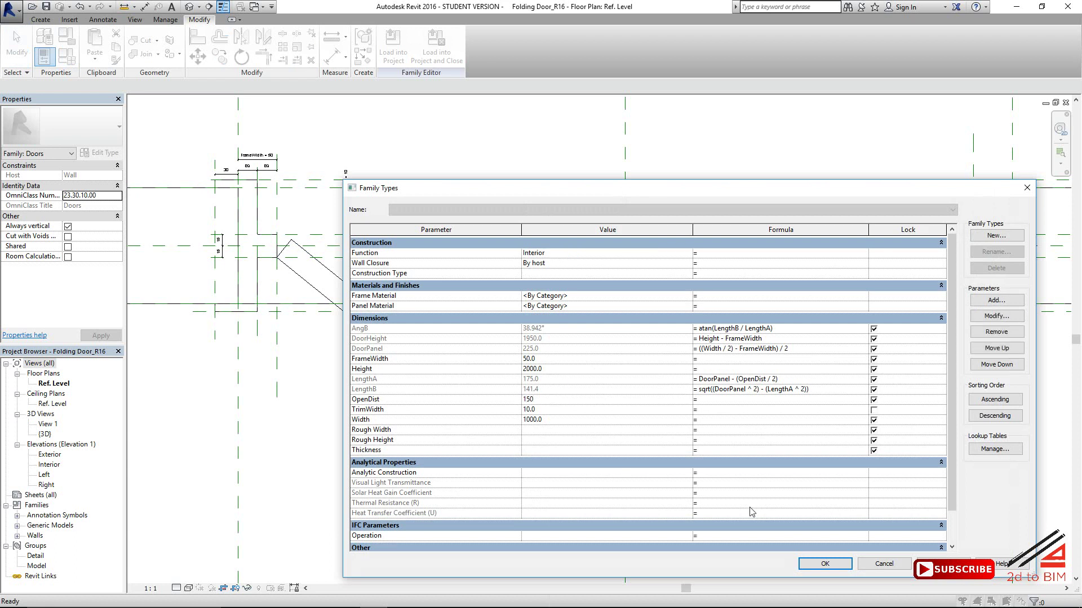
pyautogui.click(824, 564)
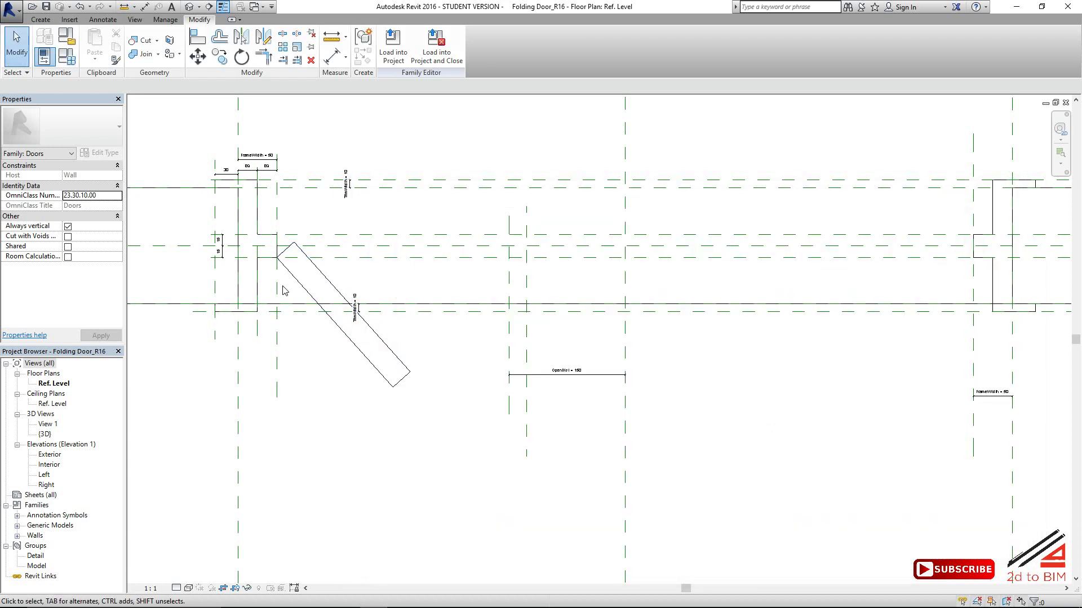
pyautogui.click(66, 57)
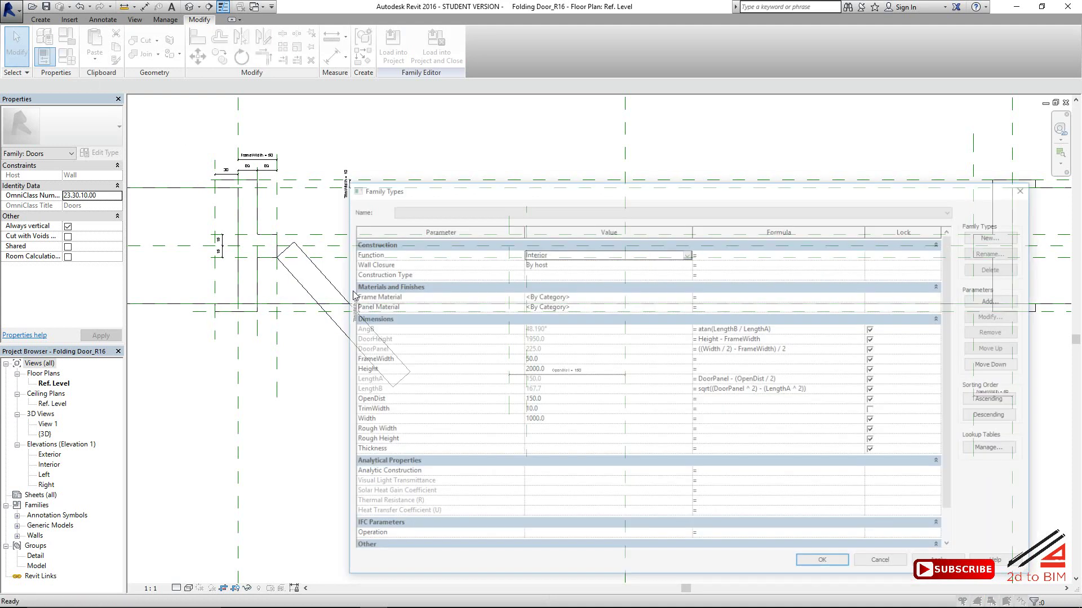
pyautogui.click(554, 399)
pyautogui.write('1')
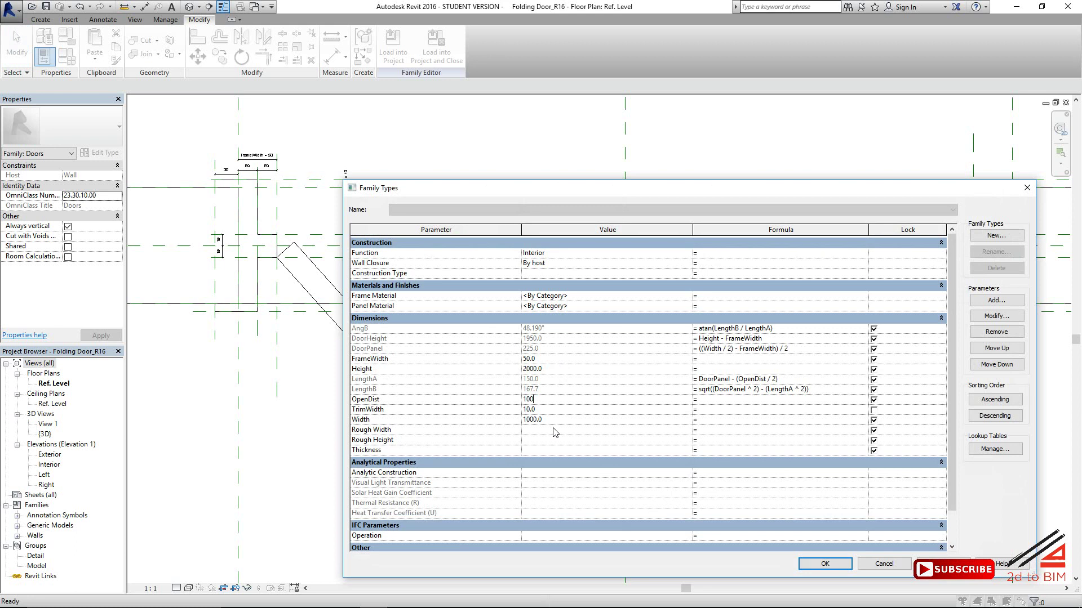
pyautogui.moveTo(590, 190); pyautogui.dragTo(713, 174)
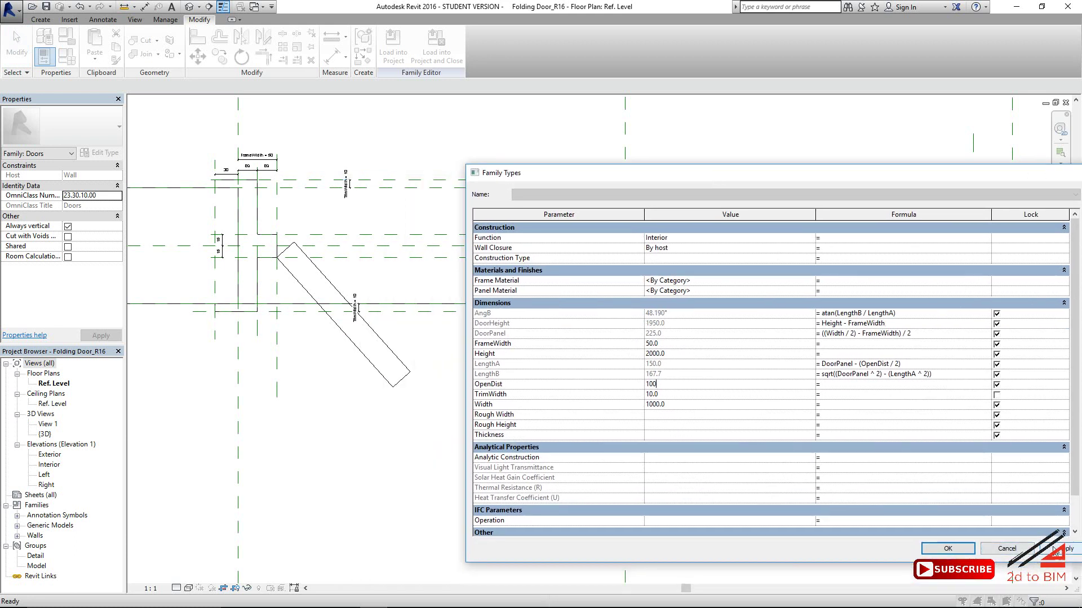
pyautogui.click(1059, 549)
pyautogui.click(949, 549)
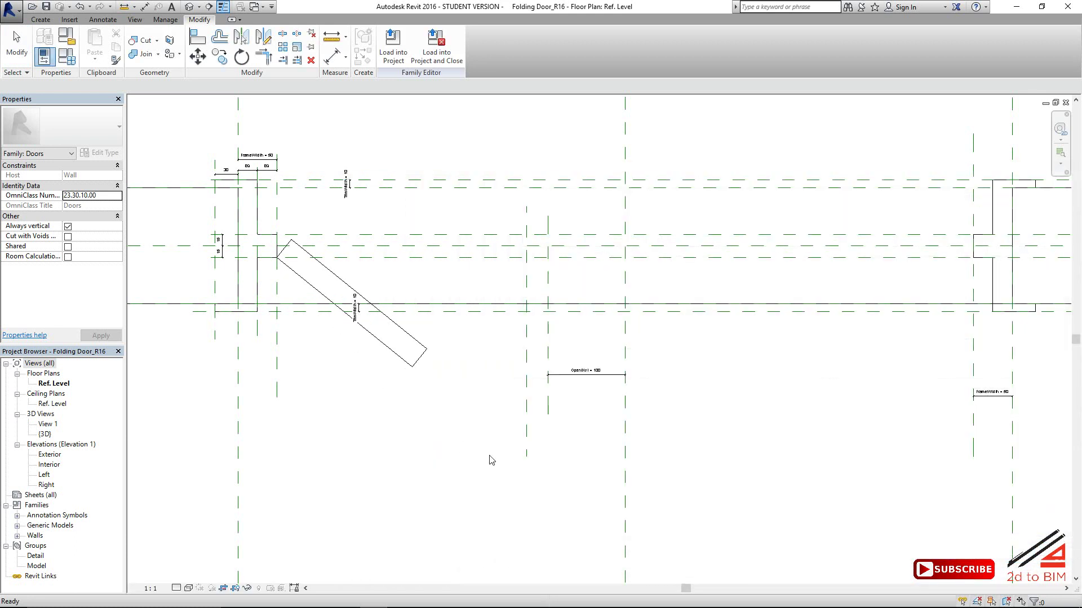
# Delete the unneeded reference plane
pyautogui.scroll(3, 435, 369)
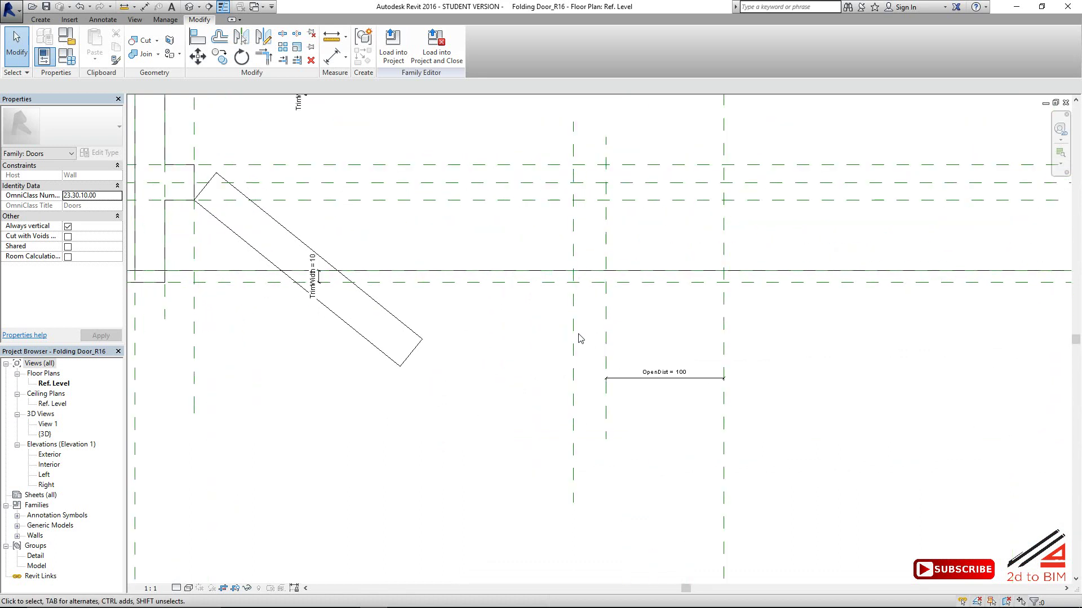
pyautogui.click(573, 343)
pyautogui.press('Delete')
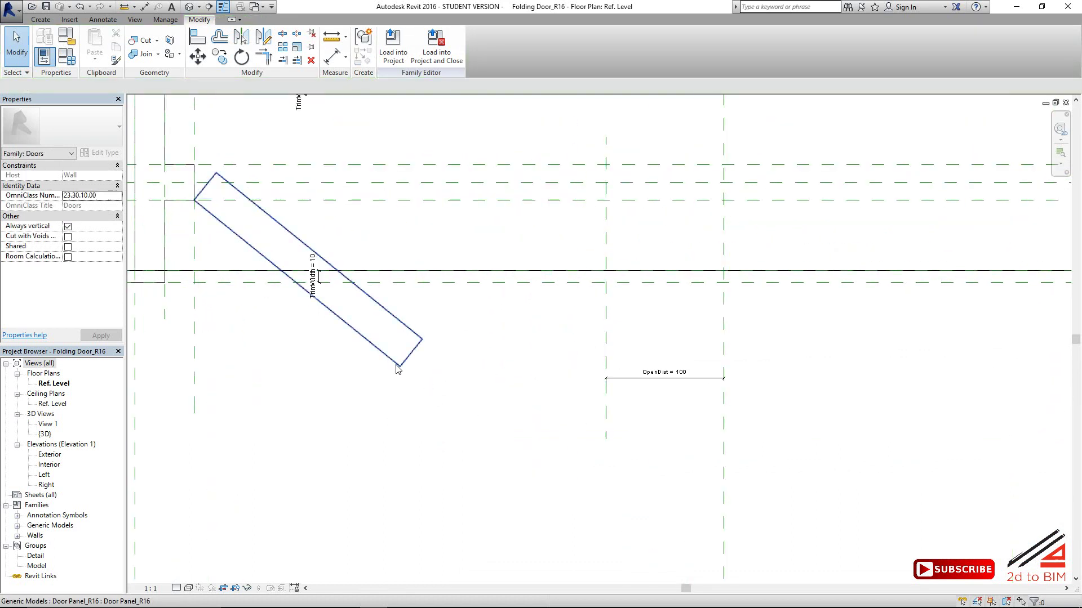
# Mirror a copy of the door panel about a vertical axis at its lower corner
pyautogui.click(397, 368)
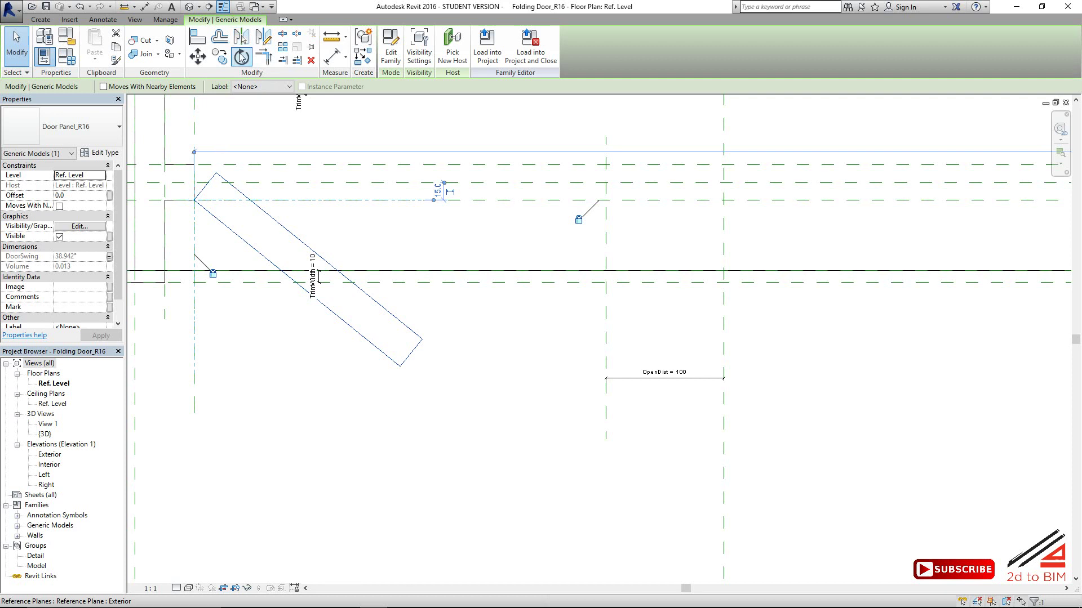
pyautogui.click(263, 36)
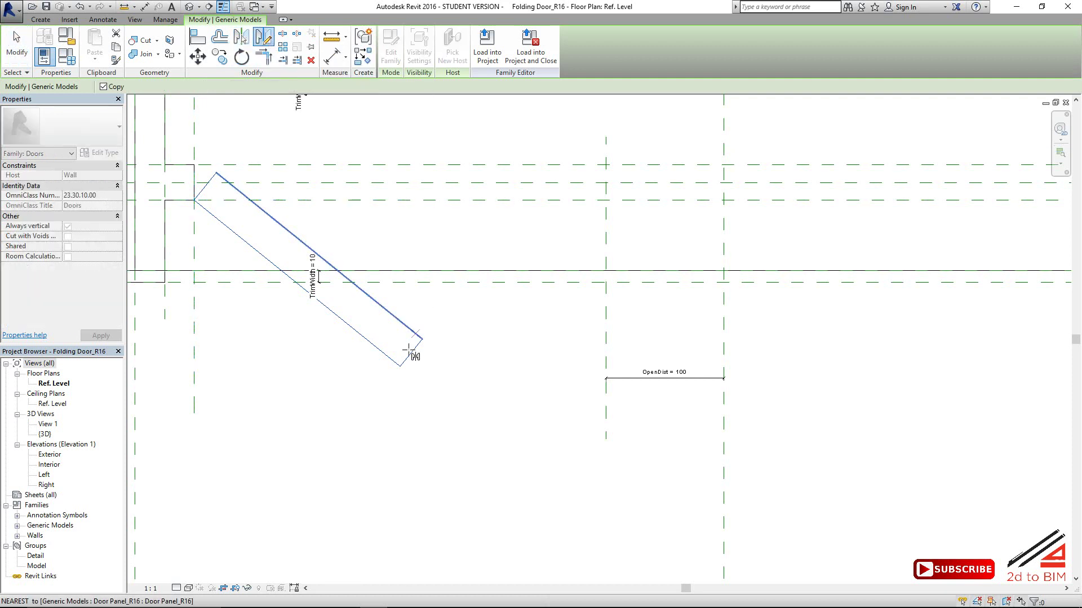
pyautogui.click(400, 366)
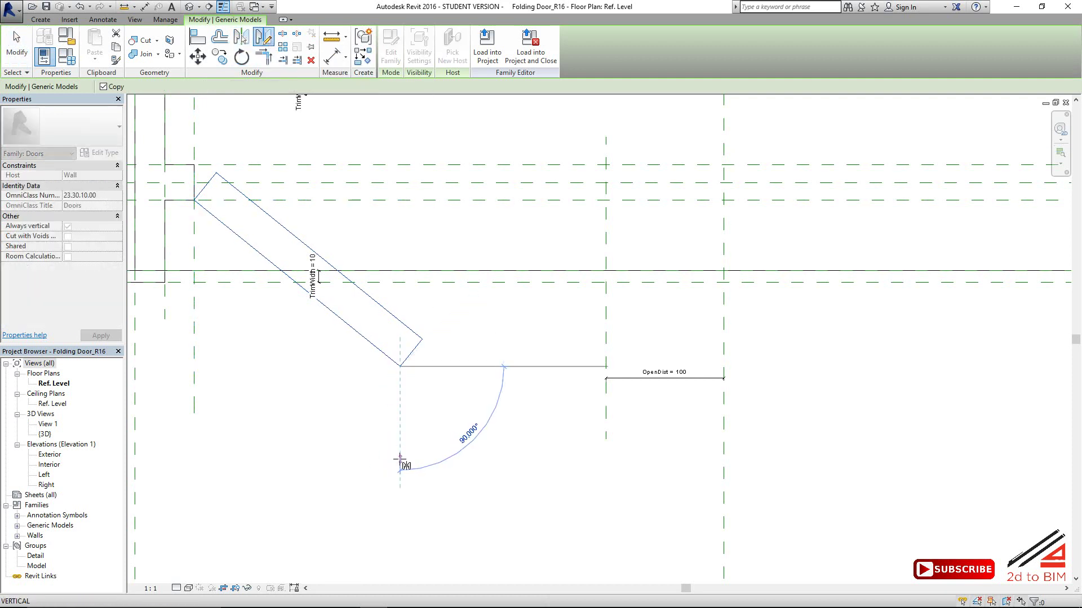
pyautogui.click(400, 459)
pyautogui.click(406, 461)
pyautogui.scroll(2, 449, 380)
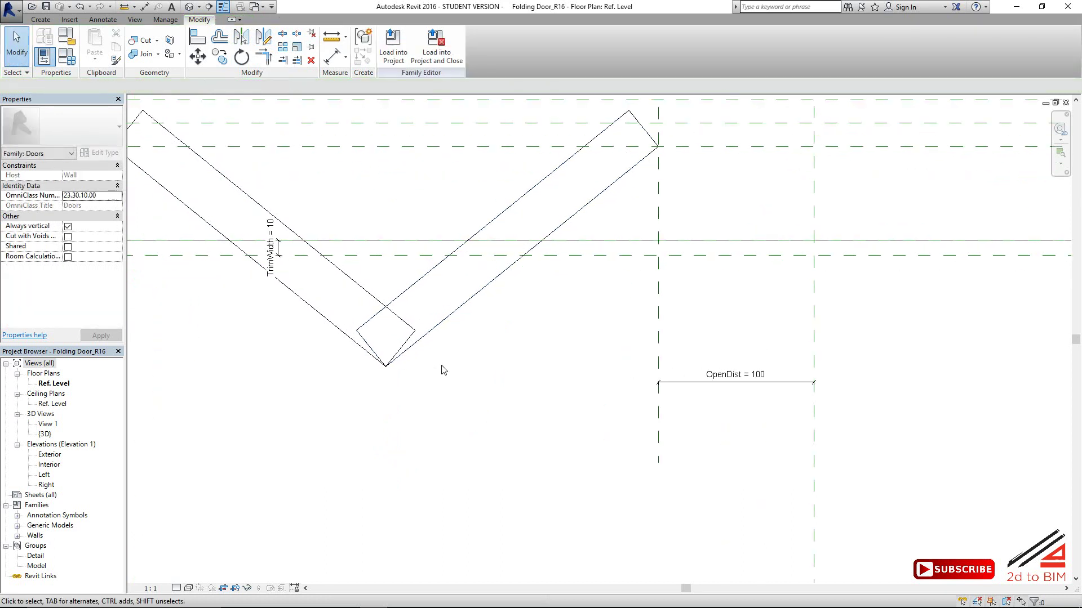
pyautogui.moveTo(429, 381); pyautogui.dragTo(386, 379, button='middle')
pyautogui.scroll(1, 331, 346)
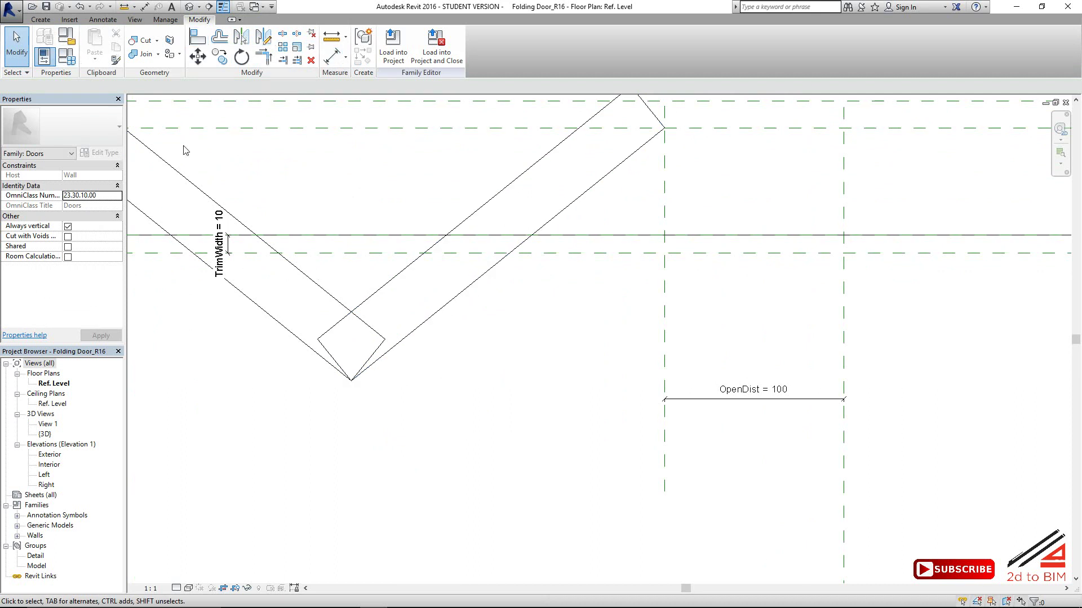
# Move the mirrored panel so its inner corner meets the first panel, forming a V
pyautogui.click(414, 261)
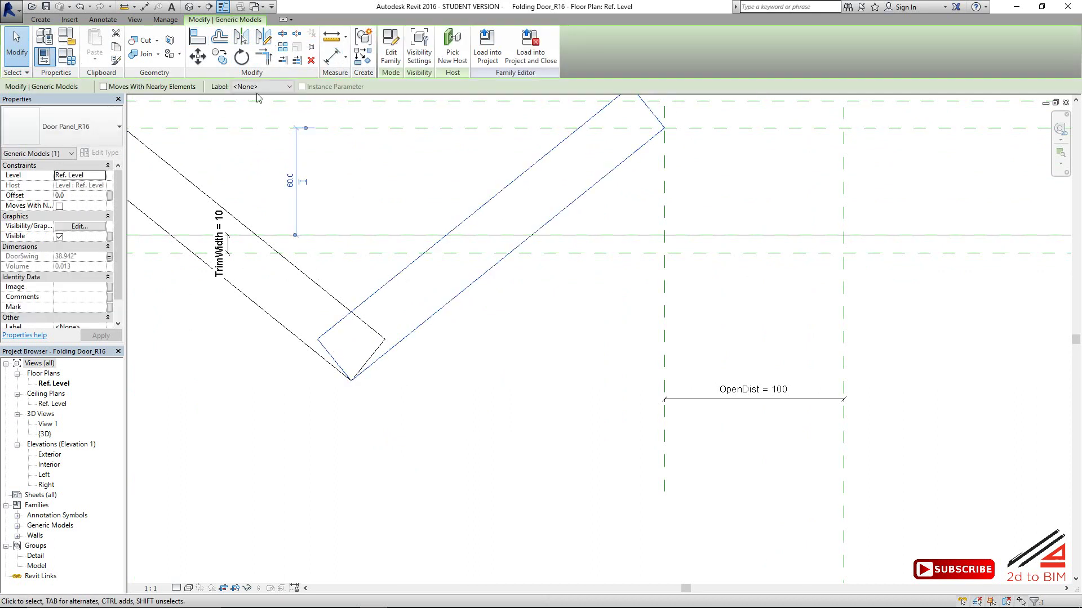
pyautogui.click(197, 56)
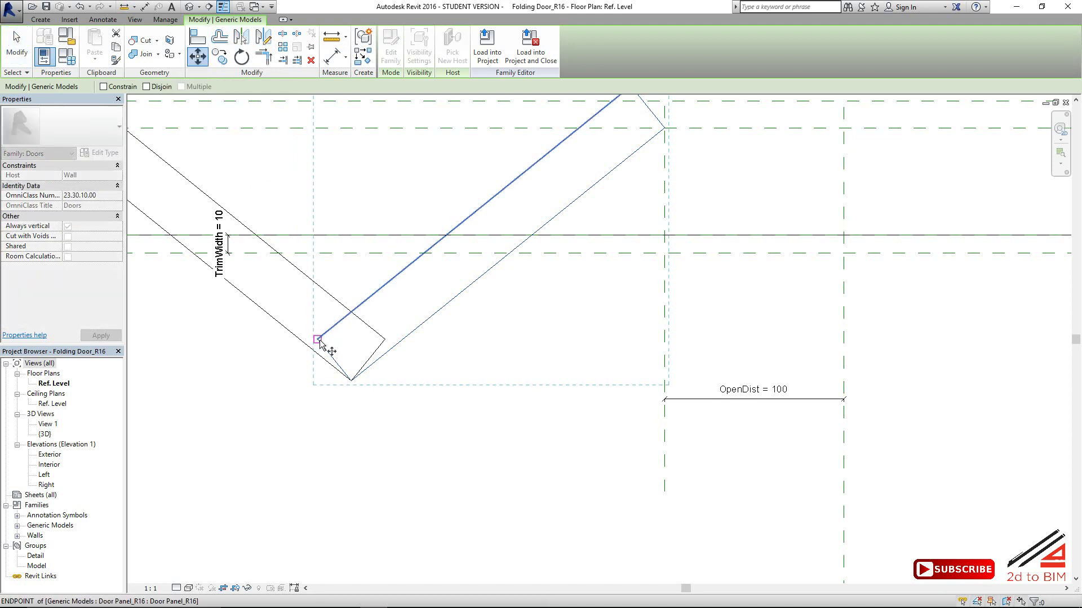
pyautogui.click(318, 339)
pyautogui.click(385, 340)
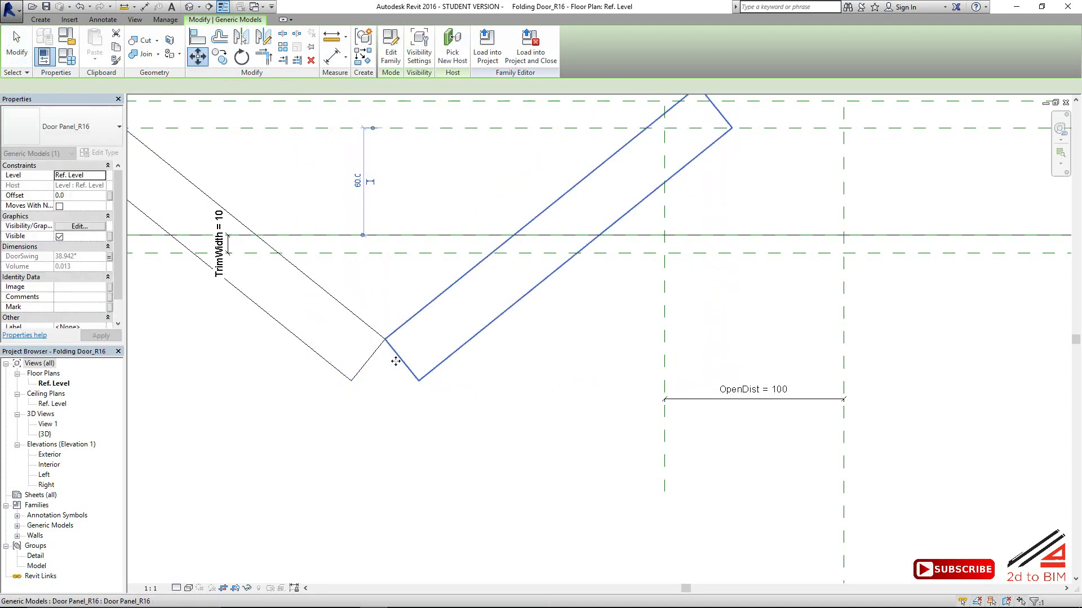
pyautogui.click(402, 385)
pyautogui.scroll(-2, 399, 414)
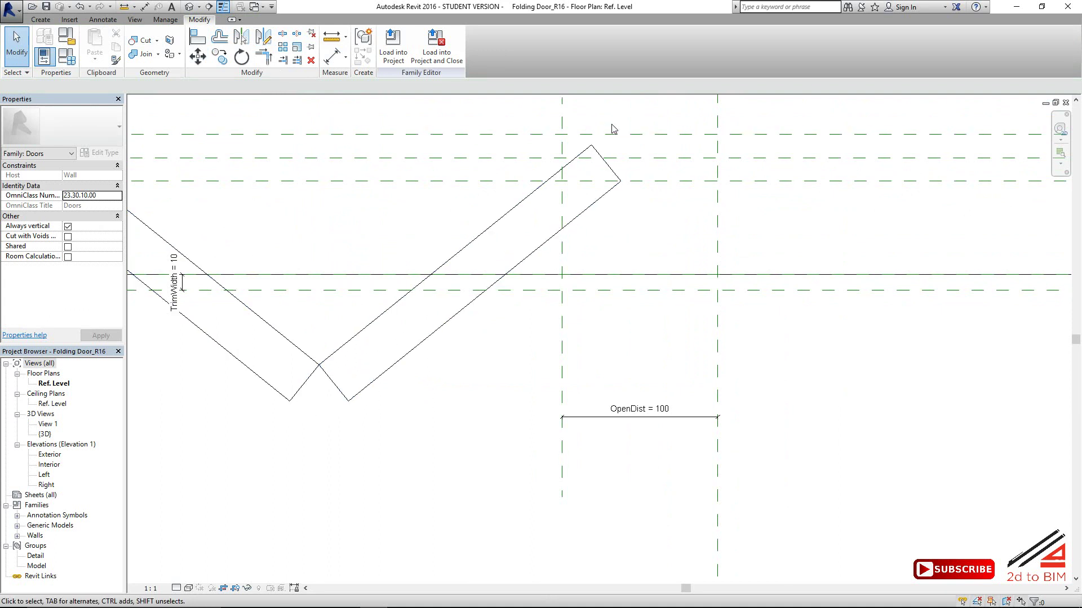
# Draw a vertical reference plane with RP at the second panel's upper end
pyautogui.scroll(-3, 599, 357)
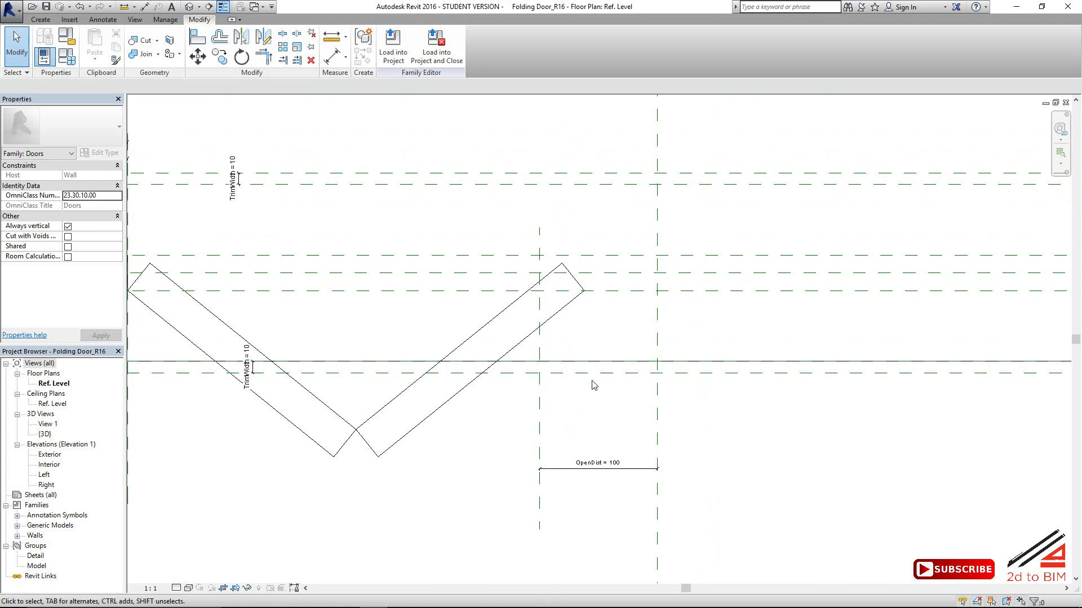
pyautogui.press('r')
pyautogui.press('p')
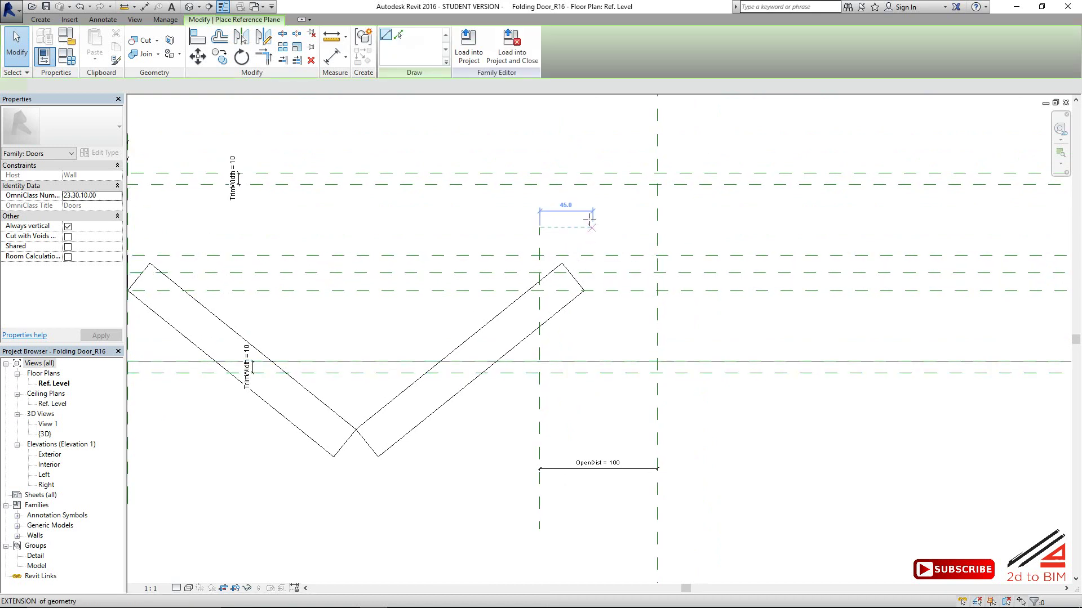
pyautogui.click(589, 220)
pyautogui.click(590, 433)
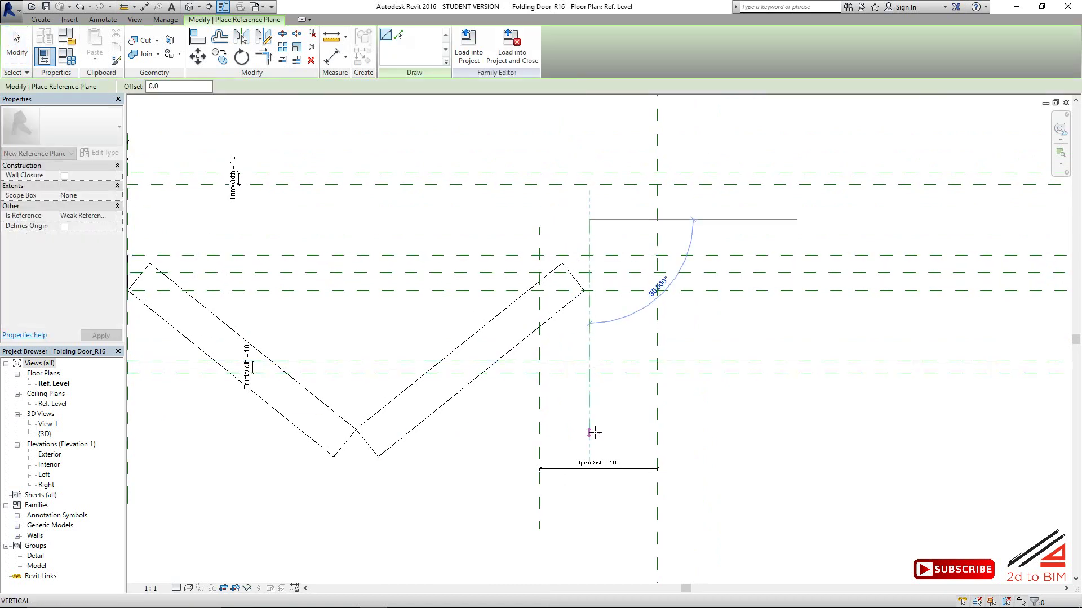
pyautogui.press('Escape')
# Add an aligned dimension of 42 between the OpenDist plane and the new plane
pyautogui.click(332, 56)
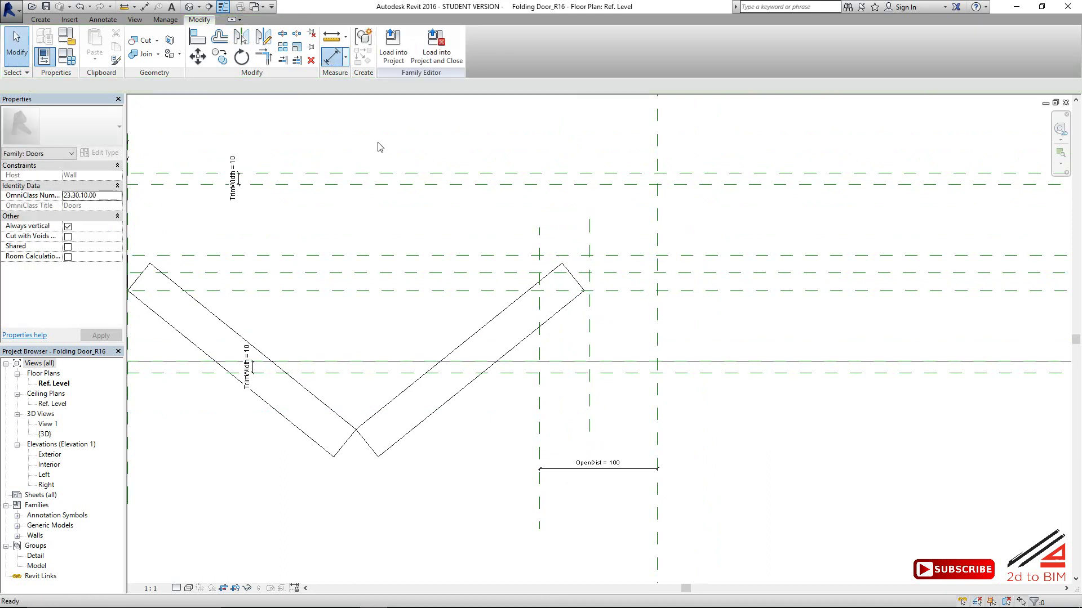
pyautogui.click(553, 400)
pyautogui.click(590, 415)
pyautogui.click(708, 415)
pyautogui.press('Escape')
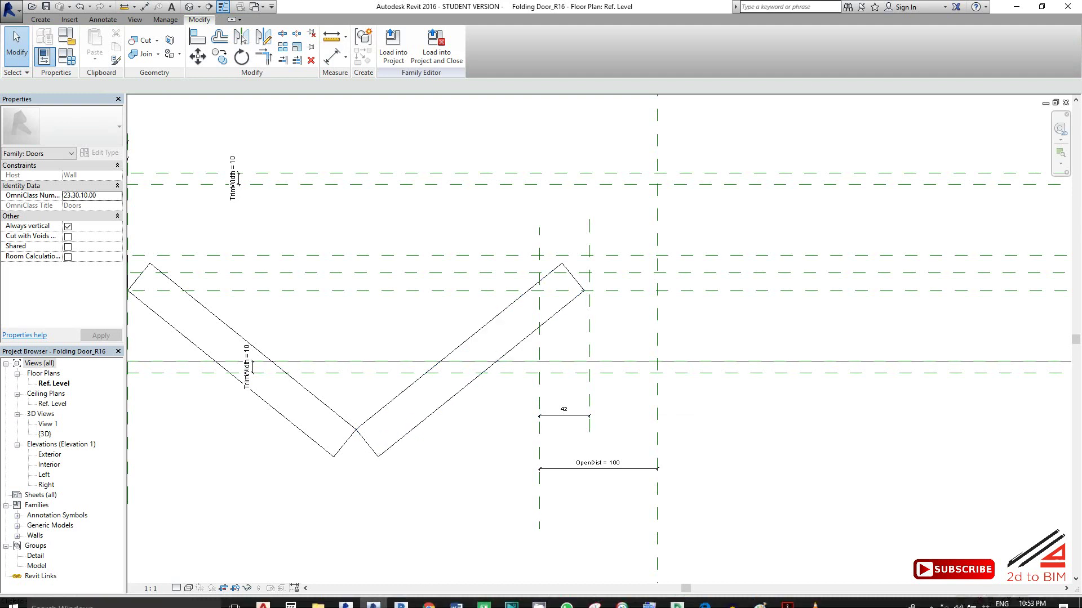
pyautogui.moveTo(787, 597)
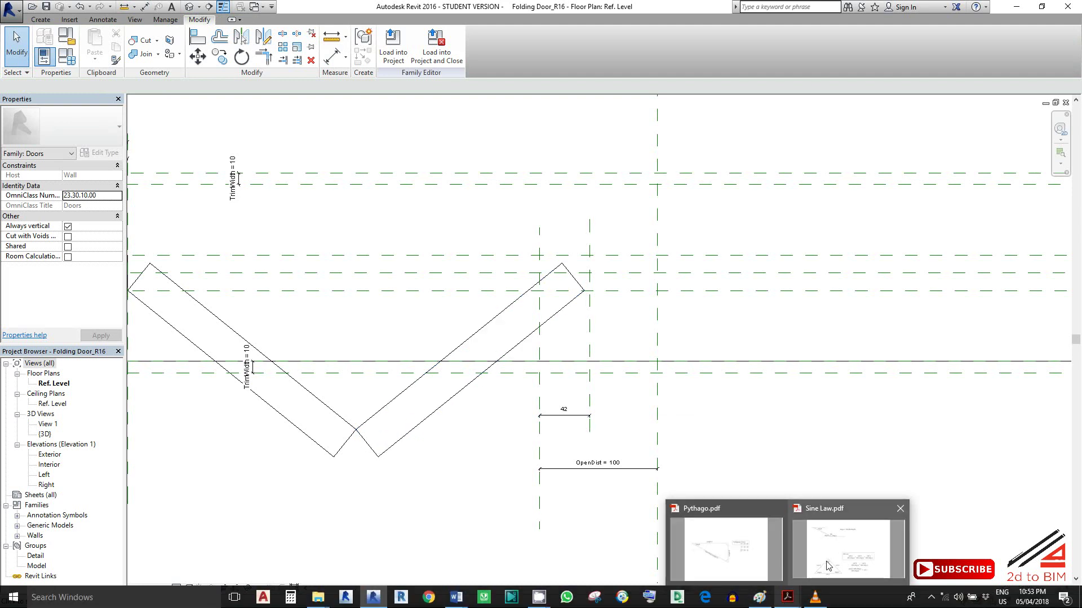
pyautogui.click(812, 573)
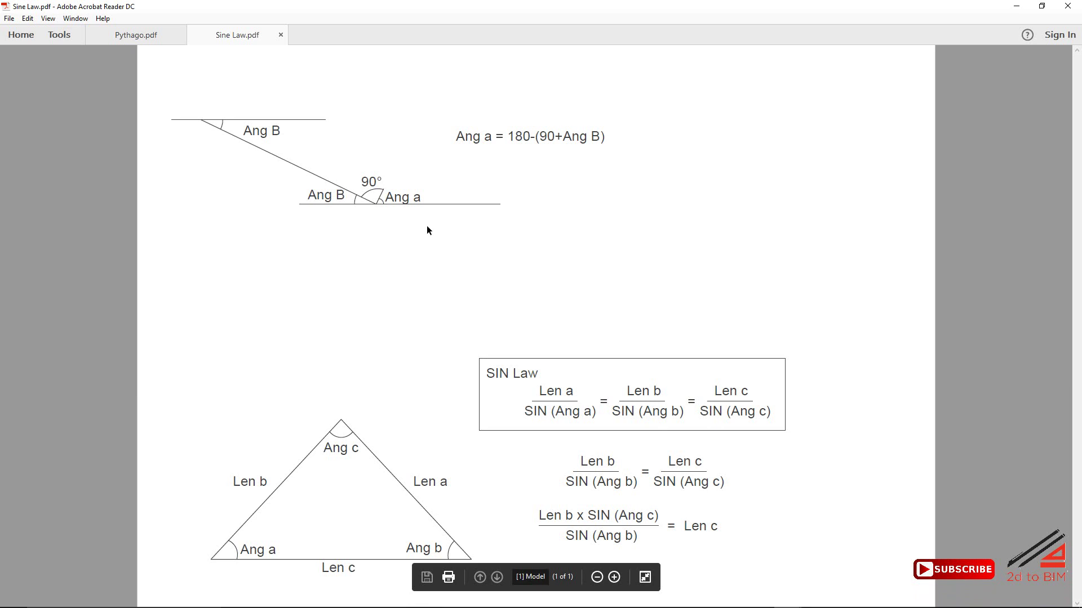
pyautogui.moveTo(436, 18); pyautogui.dragTo(777, 67)
pyautogui.click(272, 335)
pyautogui.scroll(-3, 265, 341)
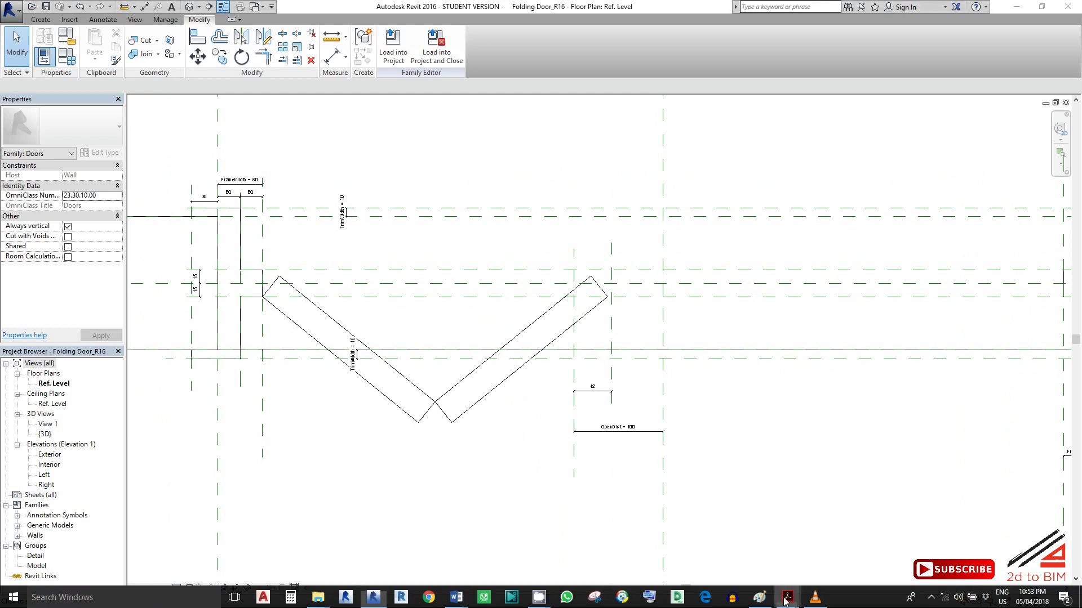
pyautogui.moveTo(787, 597)
pyautogui.click(836, 529)
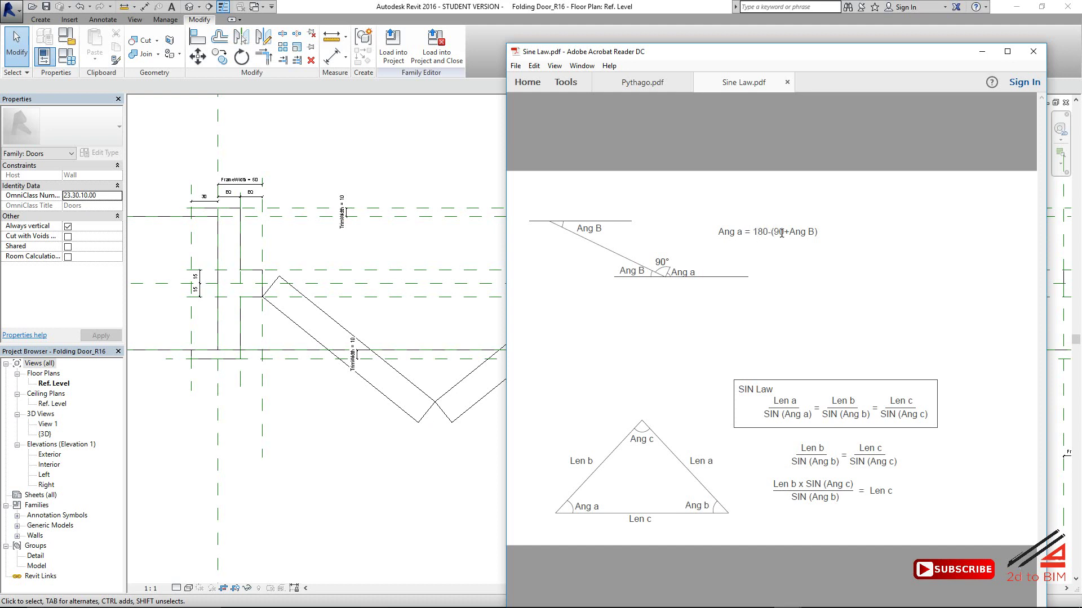
pyautogui.click(981, 51)
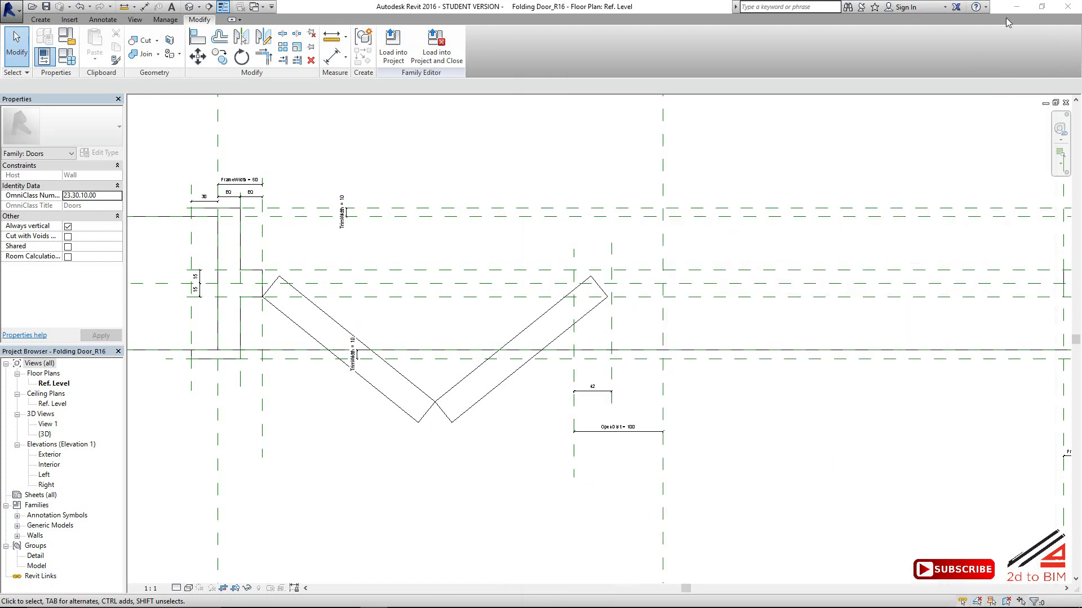
# Create an Angle-type parameter named AngA1 in the Dimensions group
pyautogui.click(65, 58)
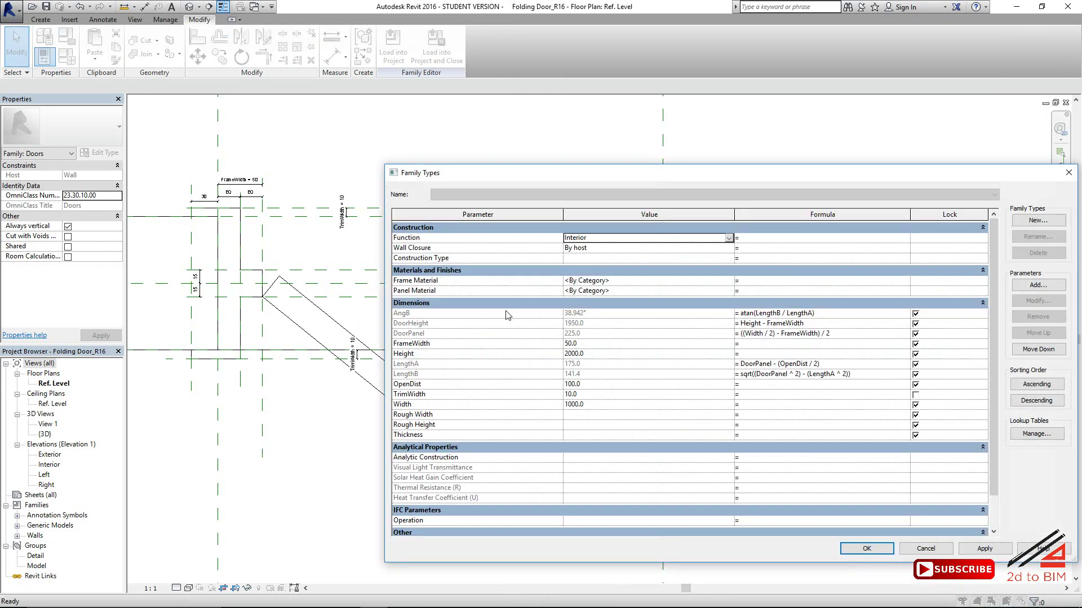
pyautogui.click(581, 417)
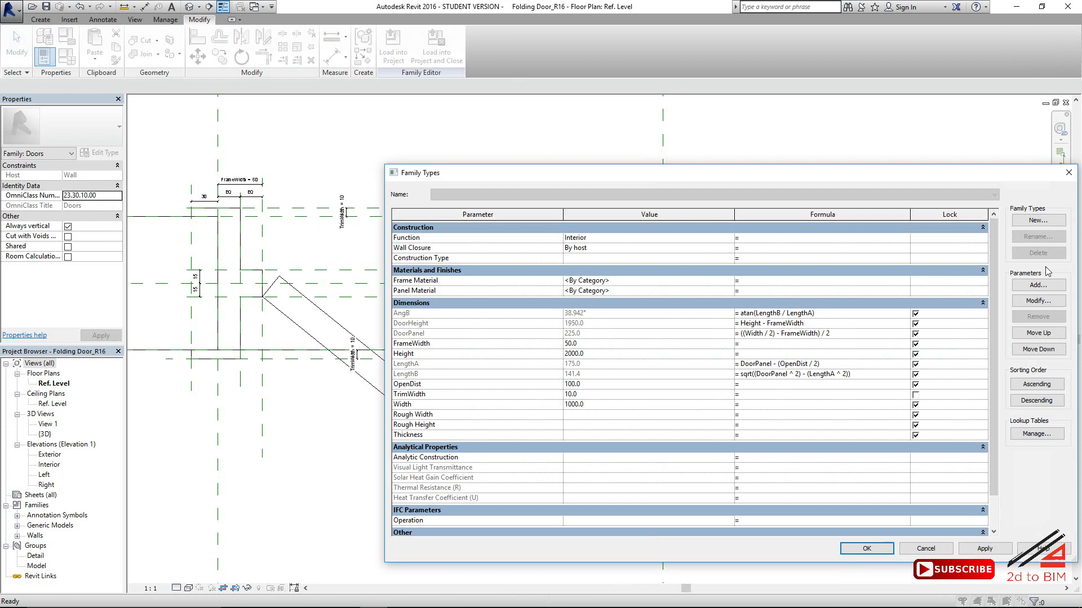
pyautogui.moveTo(724, 177)
pyautogui.mouseDown()
pyautogui.moveTo(704, 114)
pyautogui.moveTo(776, 116)
pyautogui.moveTo(678, 109)
pyautogui.moveTo(723, 176)
pyautogui.mouseUp()
pyautogui.click(1038, 280)
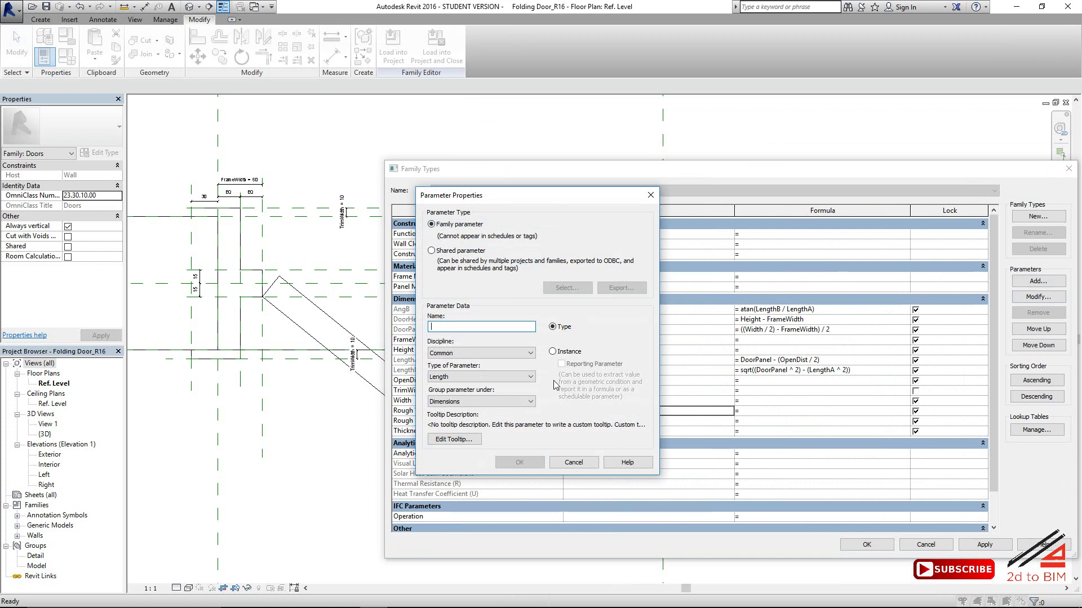
pyautogui.write('AngA1')
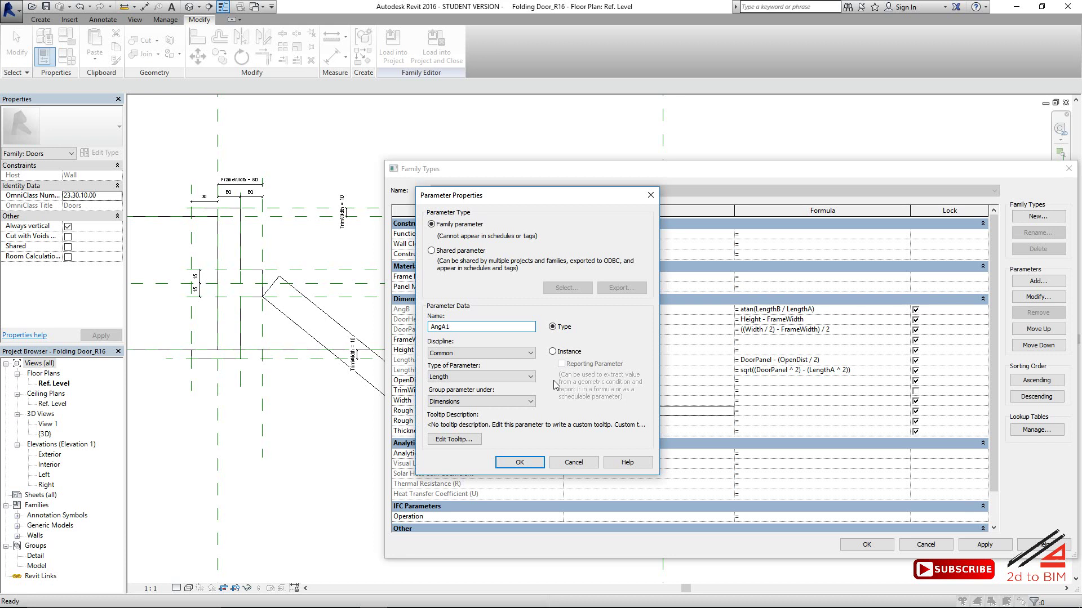
pyautogui.click(519, 463)
pyautogui.click(507, 376)
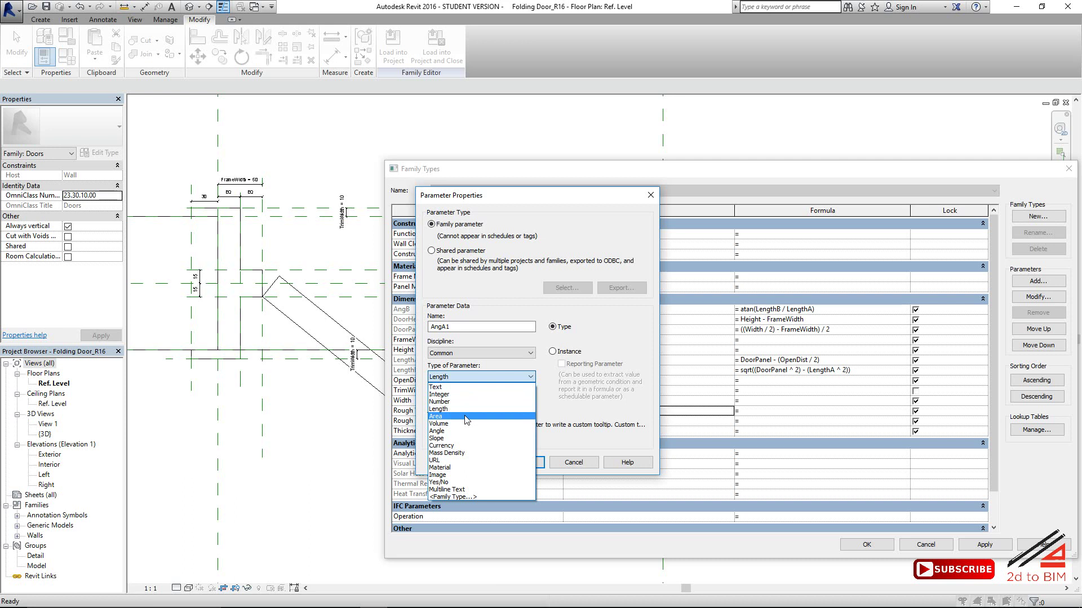
pyautogui.click(464, 431)
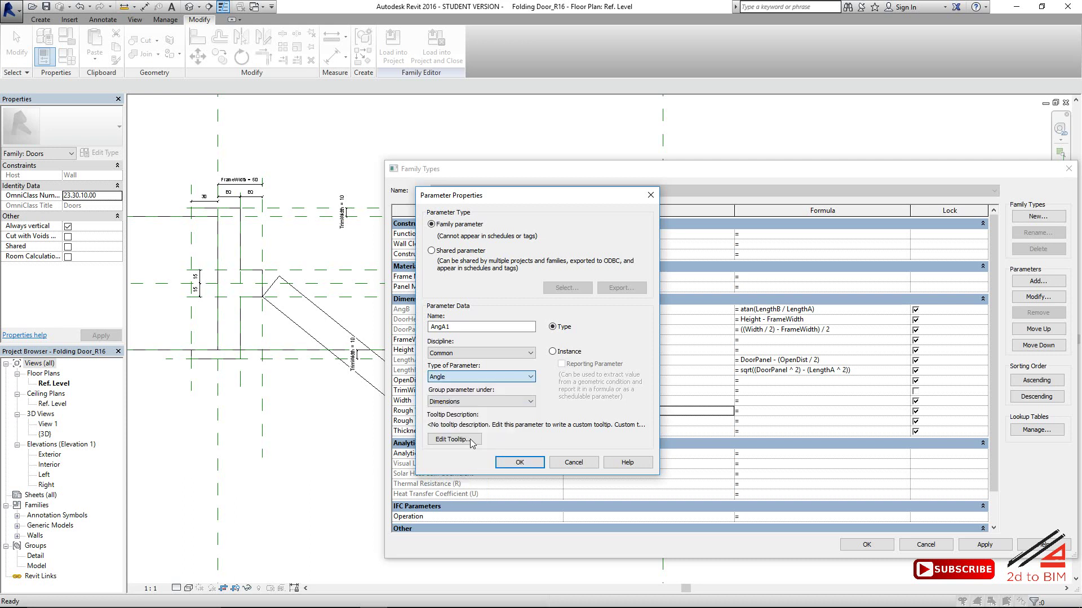
pyautogui.click(519, 463)
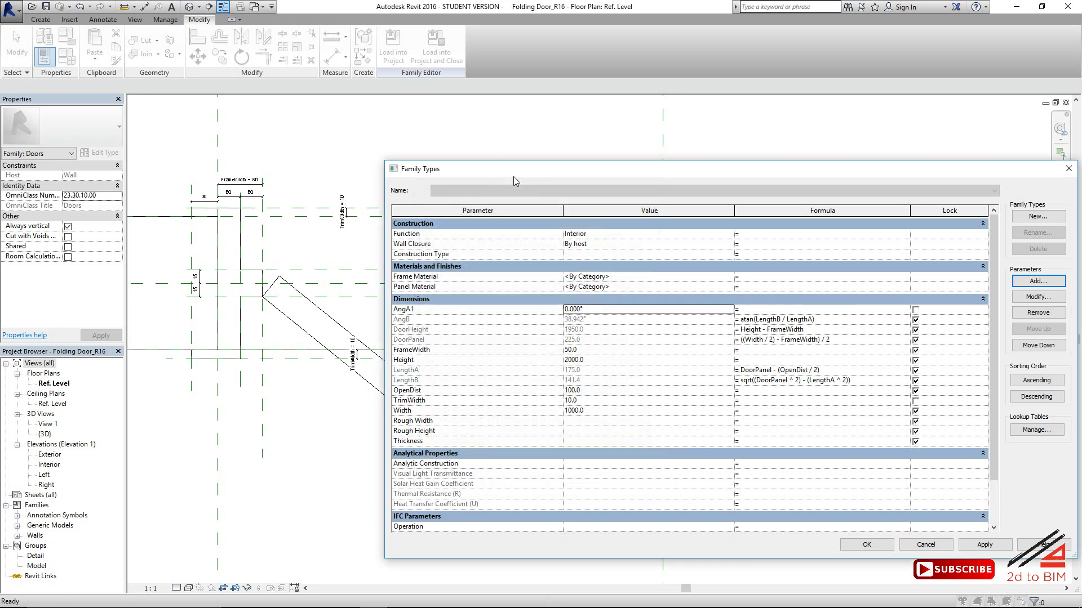
# Enter AngA1's formula 180-(90+AngB) so it evaluates to 51.062°
pyautogui.moveTo(505, 169); pyautogui.dragTo(596, 176)
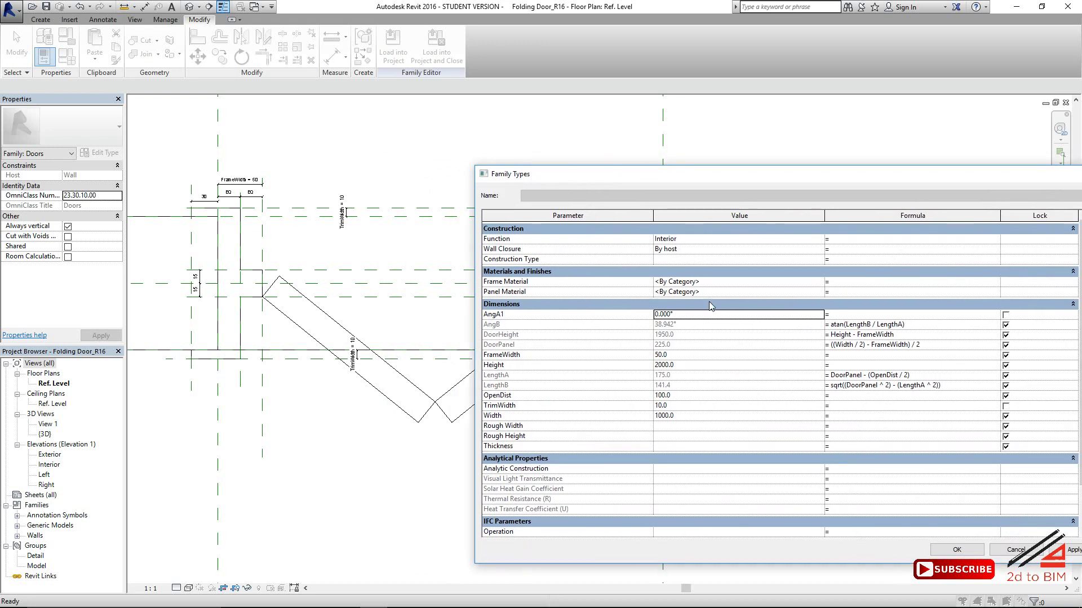
pyautogui.click(846, 315)
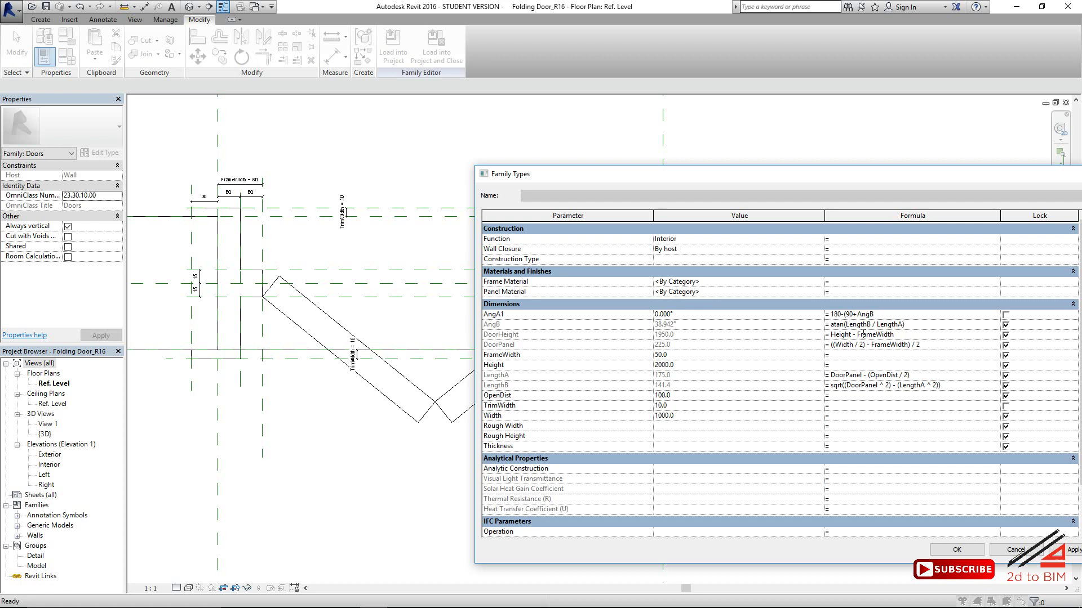
pyautogui.press('Tab')
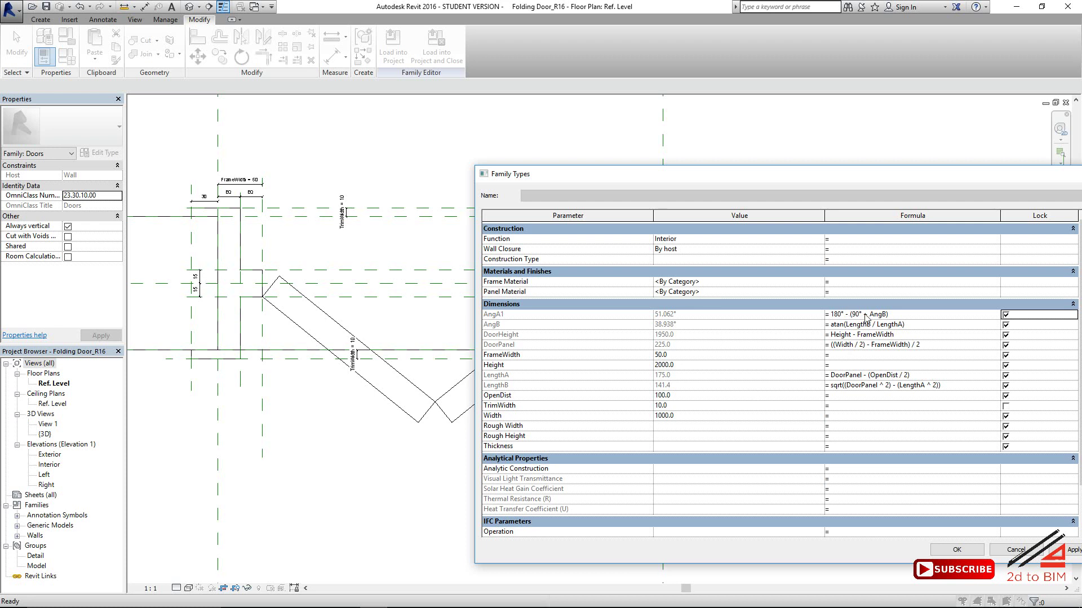
pyautogui.moveTo(788, 604)
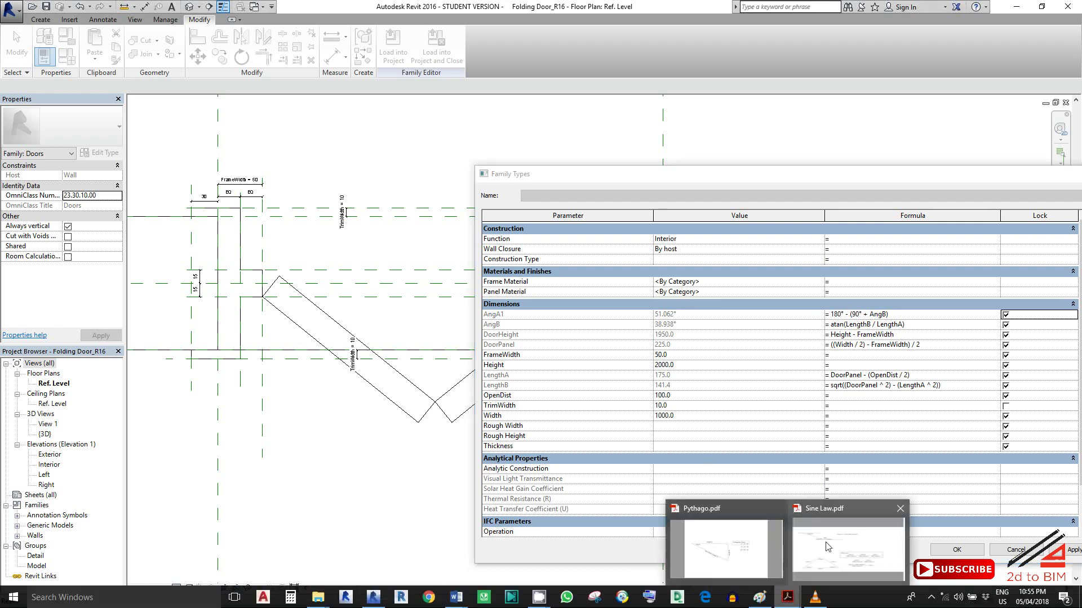
pyautogui.click(840, 545)
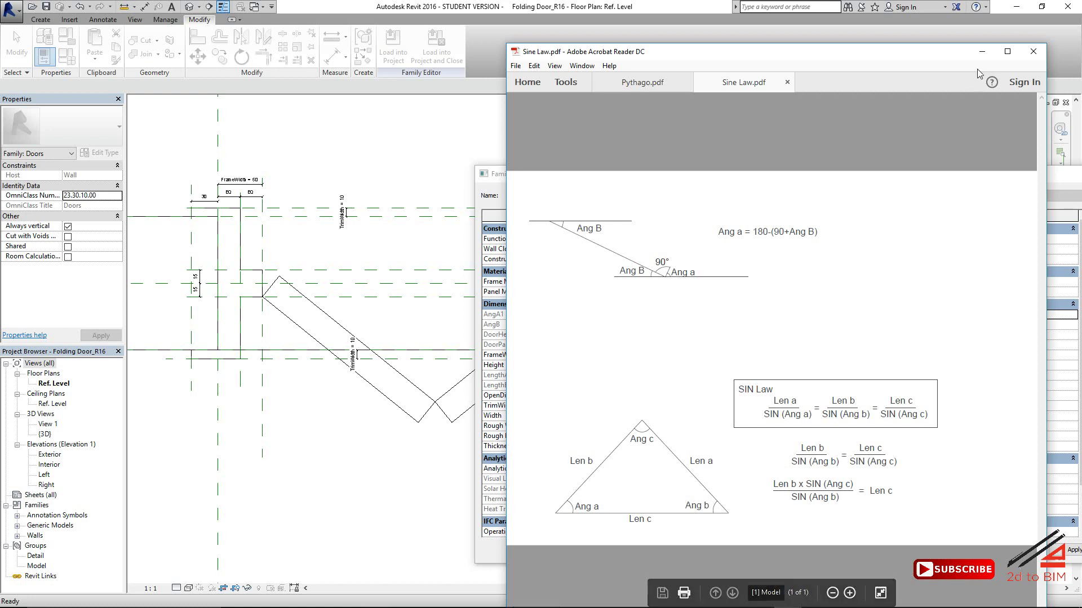
pyautogui.click(981, 52)
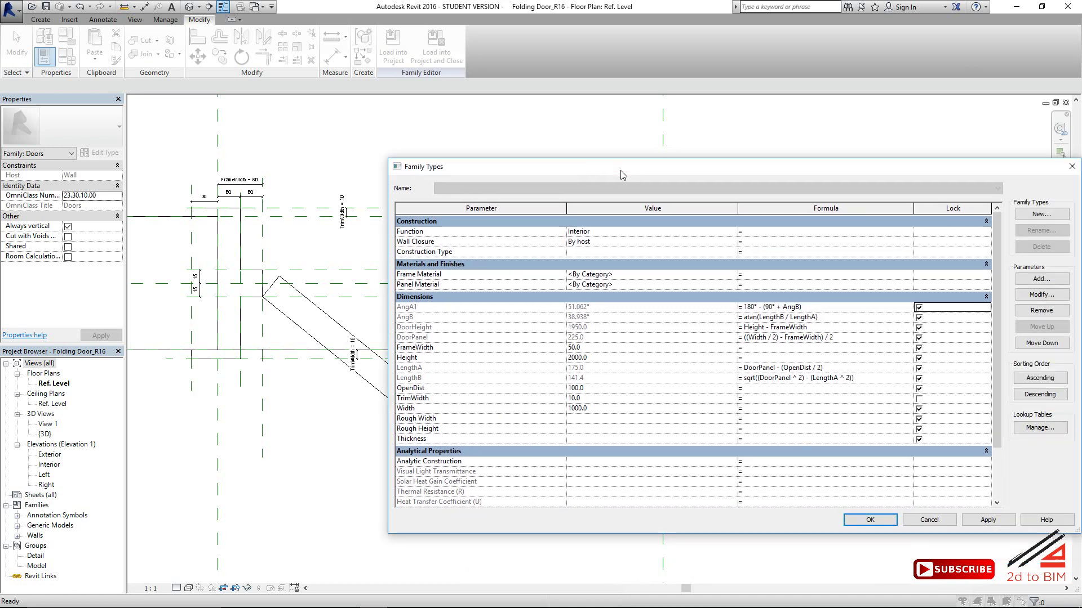
# Create Angle parameter AngC1 with formula 180-(2*AngA1), evaluating to 77.876°
pyautogui.moveTo(633, 168); pyautogui.dragTo(818, 178)
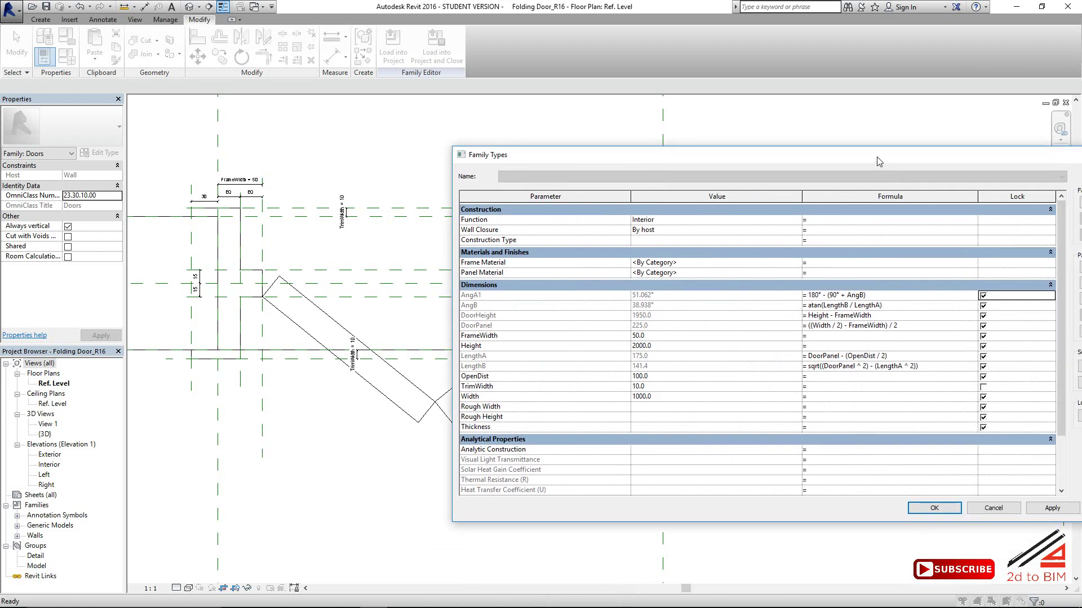
pyautogui.moveTo(878, 162); pyautogui.dragTo(782, 170)
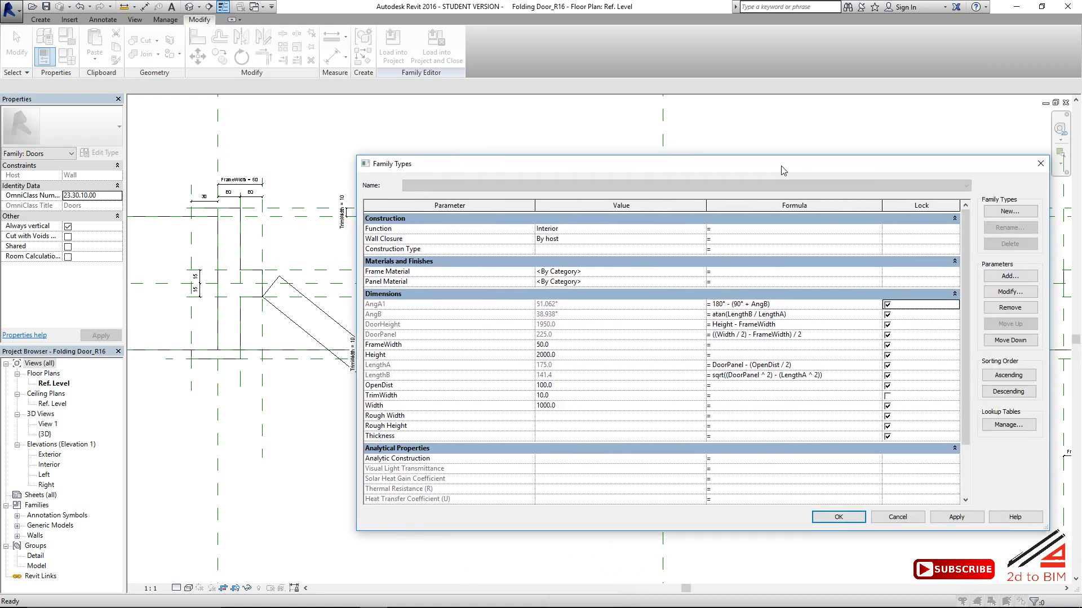
pyautogui.click(1010, 276)
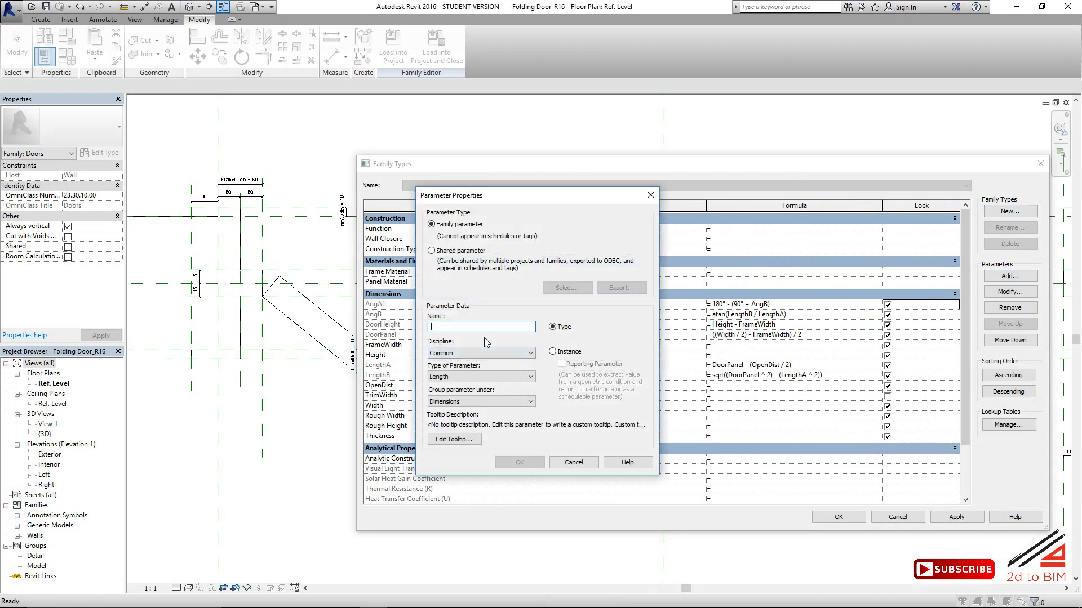
pyautogui.write('AngC1')
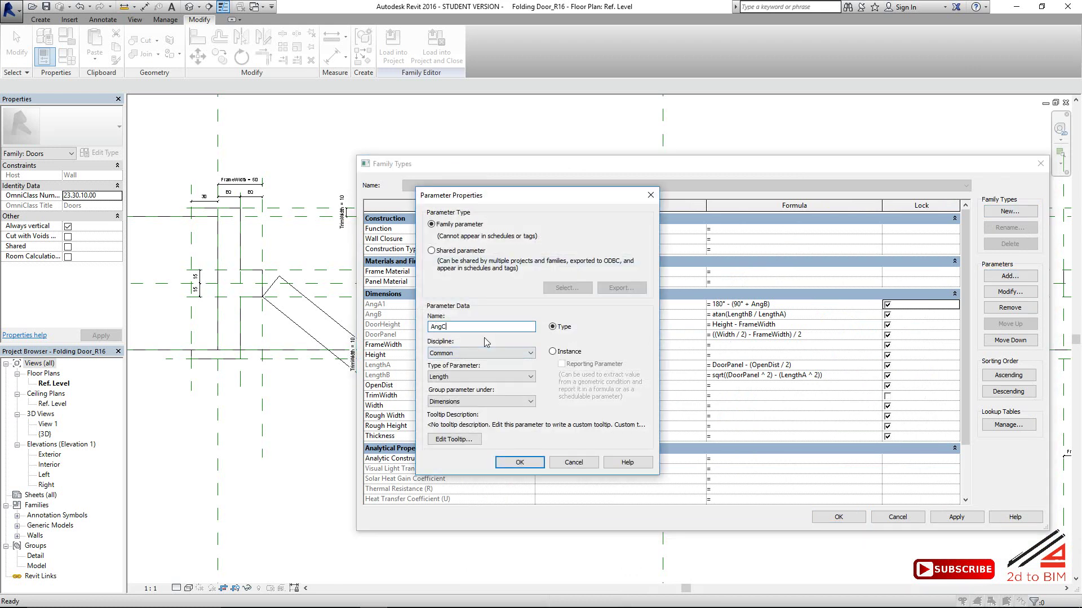
pyautogui.click(476, 375)
pyautogui.click(457, 431)
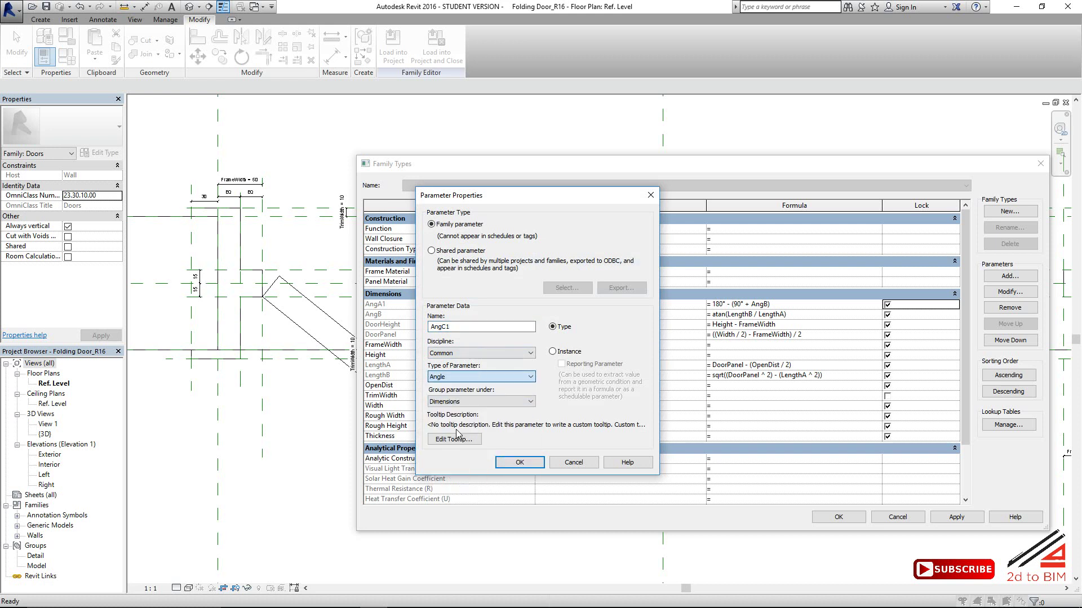
pyautogui.click(519, 462)
pyautogui.click(738, 324)
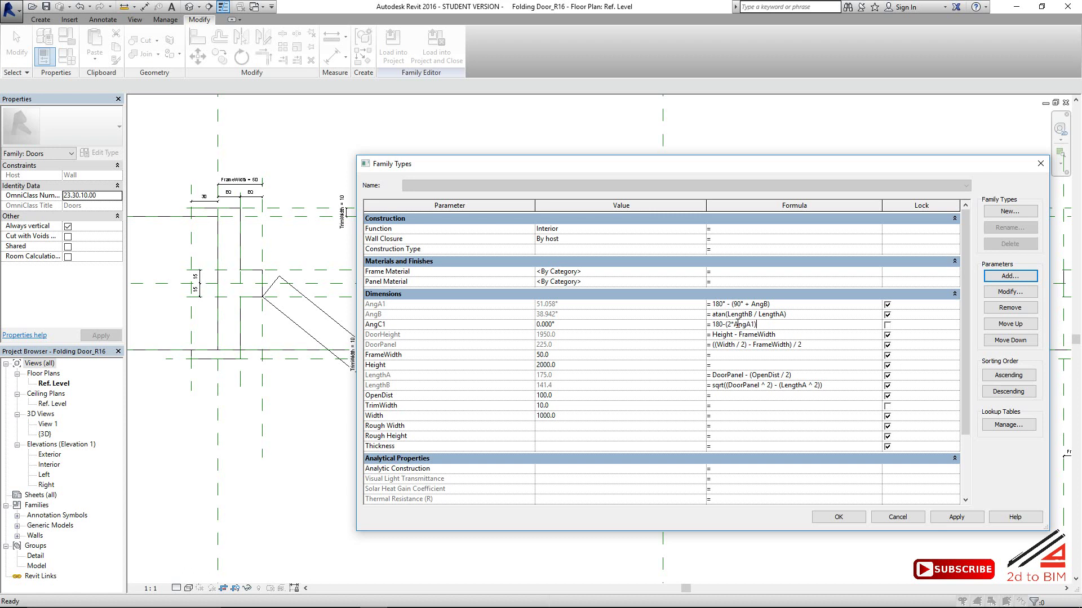
pyautogui.press('Tab')
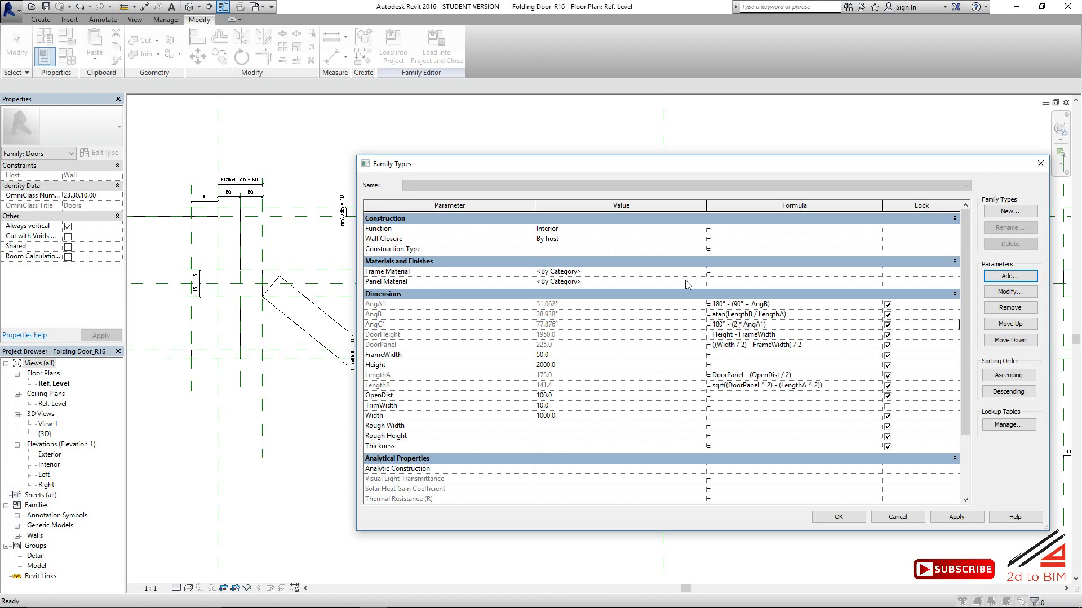
pyautogui.moveTo(569, 166); pyautogui.dragTo(758, 163)
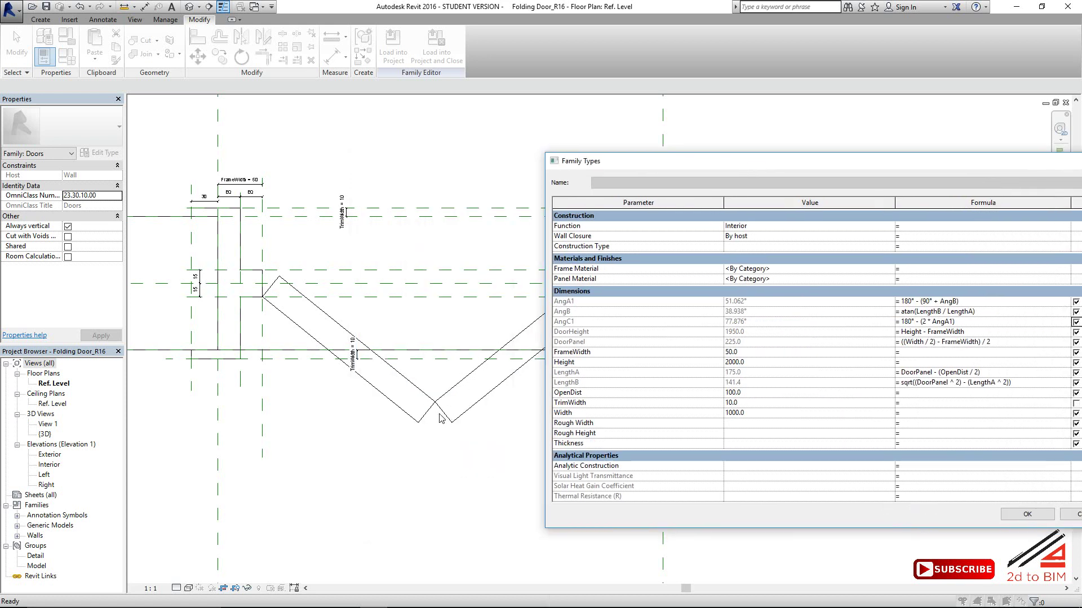
pyautogui.moveTo(747, 168)
pyautogui.mouseDown()
pyautogui.moveTo(685, 100)
pyautogui.moveTo(710, 162)
pyautogui.moveTo(512, 118)
pyautogui.moveTo(747, 166)
pyautogui.mouseUp()
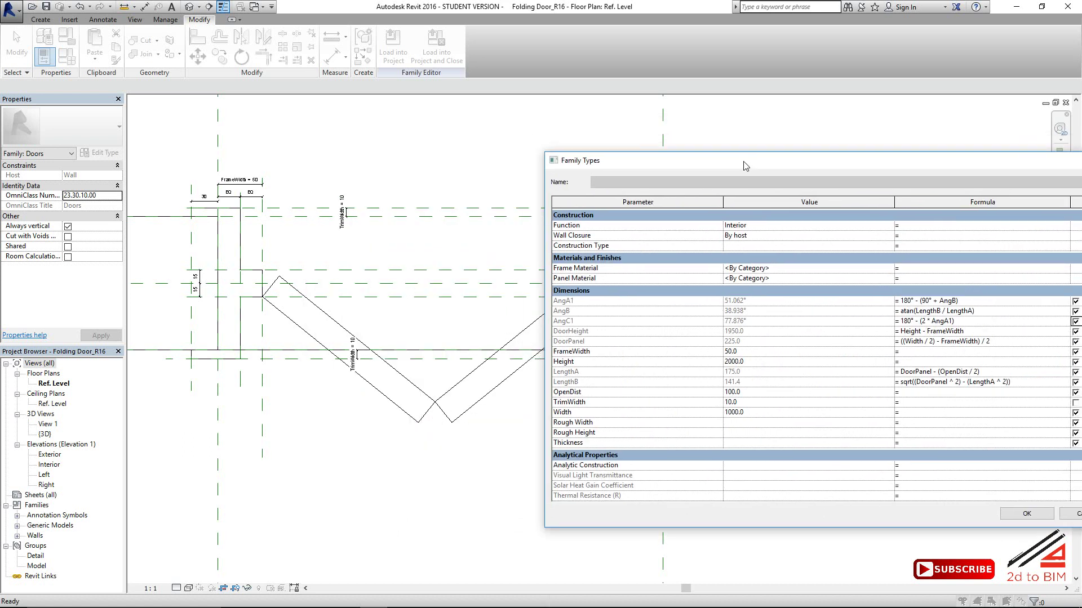
pyautogui.moveTo(744, 163); pyautogui.dragTo(397, 140)
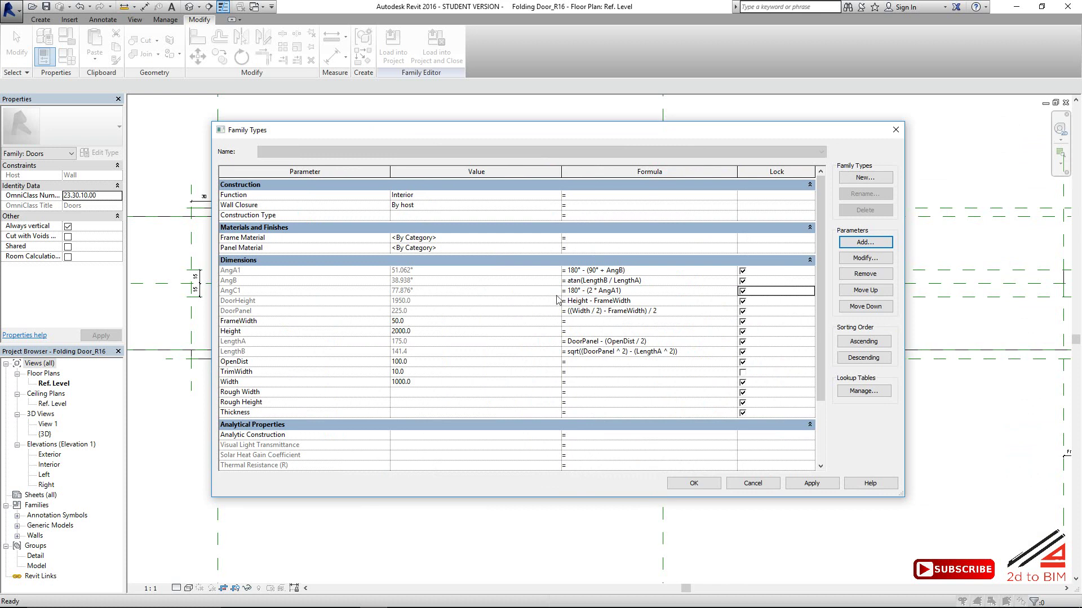
pyautogui.moveTo(532, 138); pyautogui.dragTo(582, 108)
pyautogui.moveTo(506, 106); pyautogui.dragTo(714, 91)
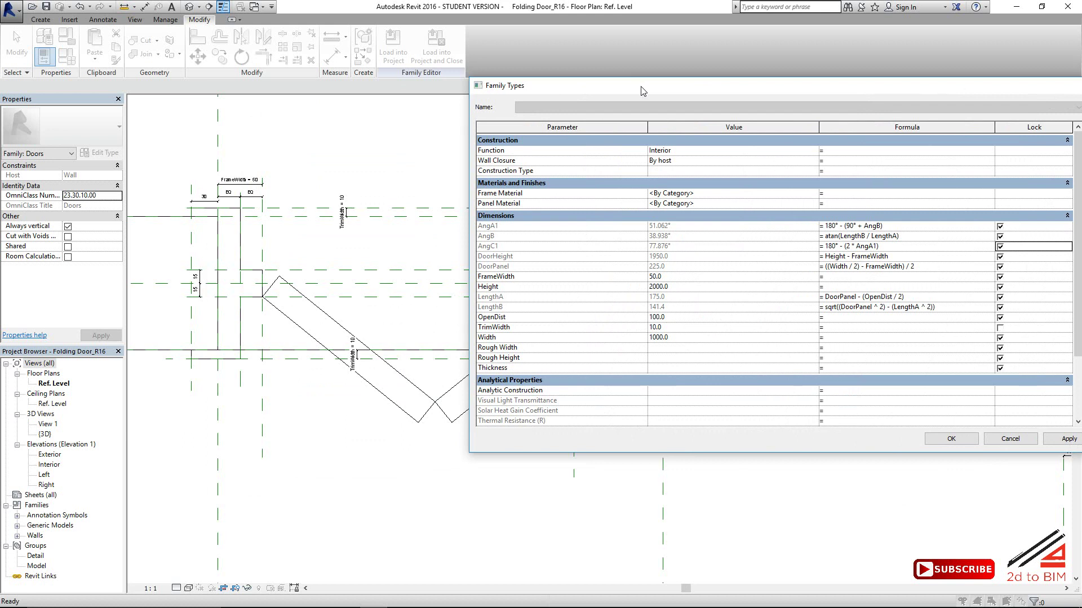
pyautogui.moveTo(643, 91); pyautogui.dragTo(584, 133)
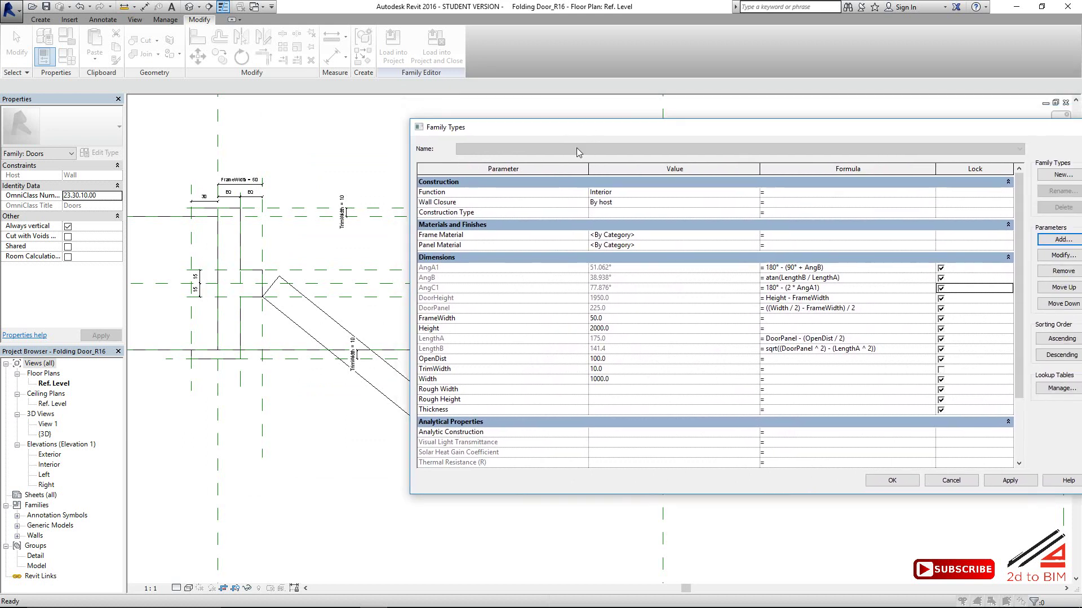
pyautogui.moveTo(796, 132); pyautogui.dragTo(964, 130)
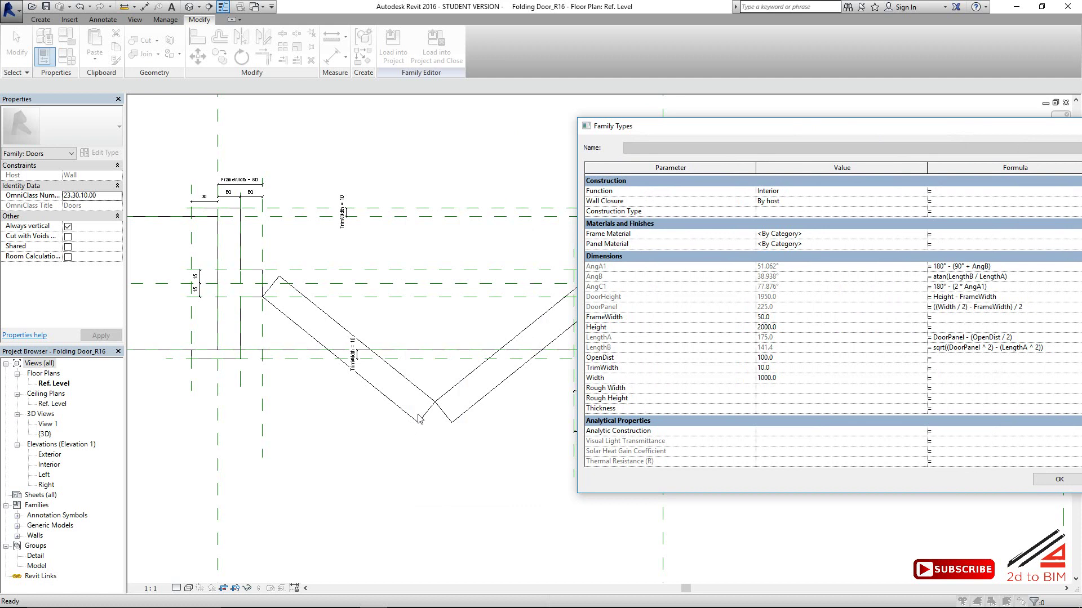
pyautogui.moveTo(719, 130); pyautogui.dragTo(573, 114)
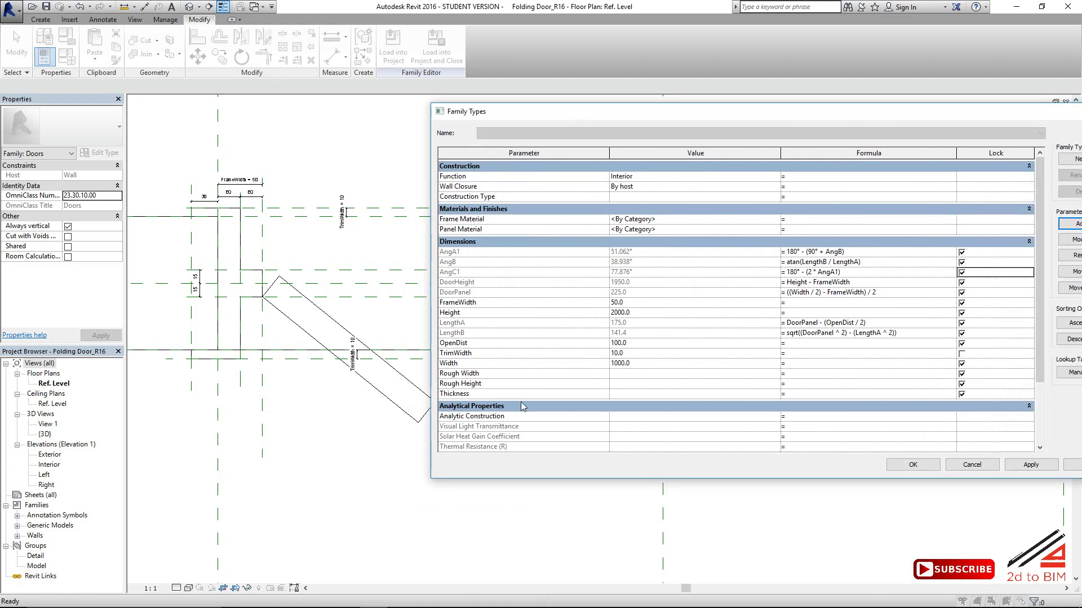
pyautogui.moveTo(862, 120); pyautogui.dragTo(633, 129)
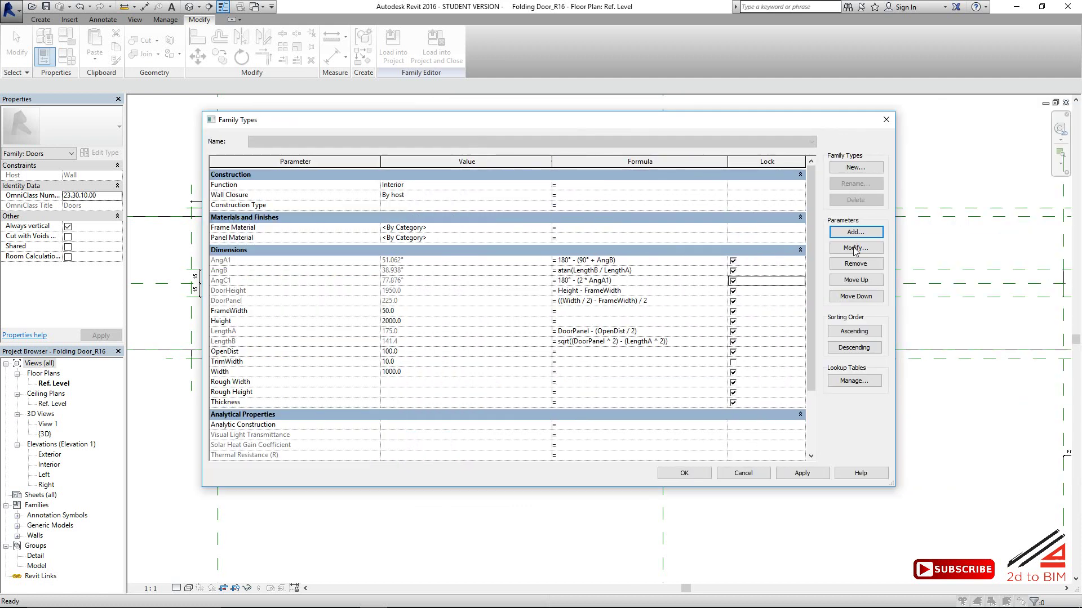
# Add a new length parameter named LengC
pyautogui.click(856, 232)
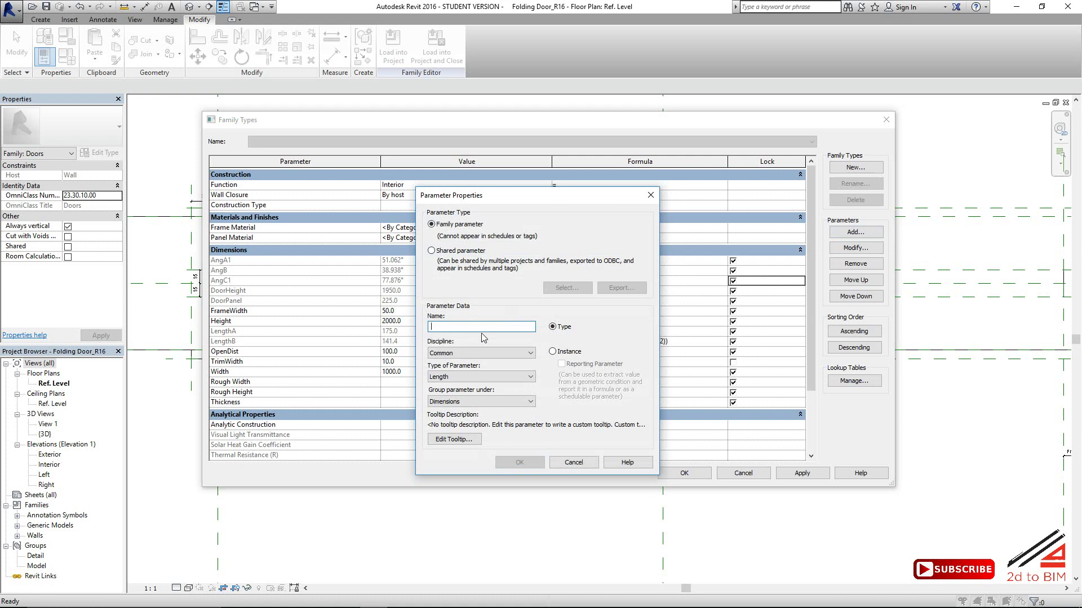
pyautogui.write('LengC')
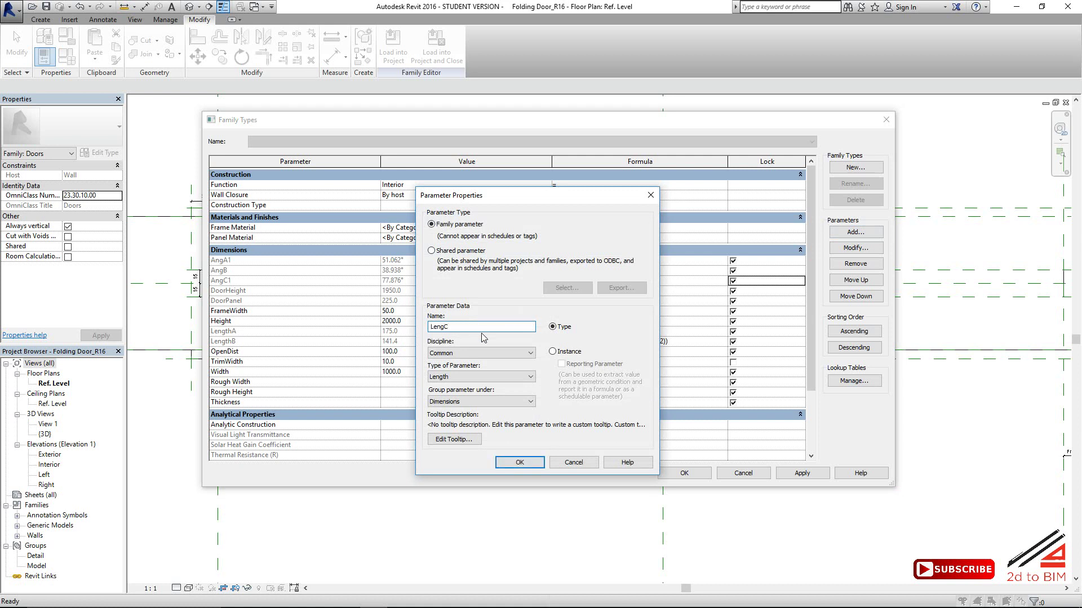
pyautogui.click(519, 462)
# Enter LengC's formula 30*(sin(AngC1)), correcting the parameter-name case error, giving 29.3
pyautogui.click(566, 331)
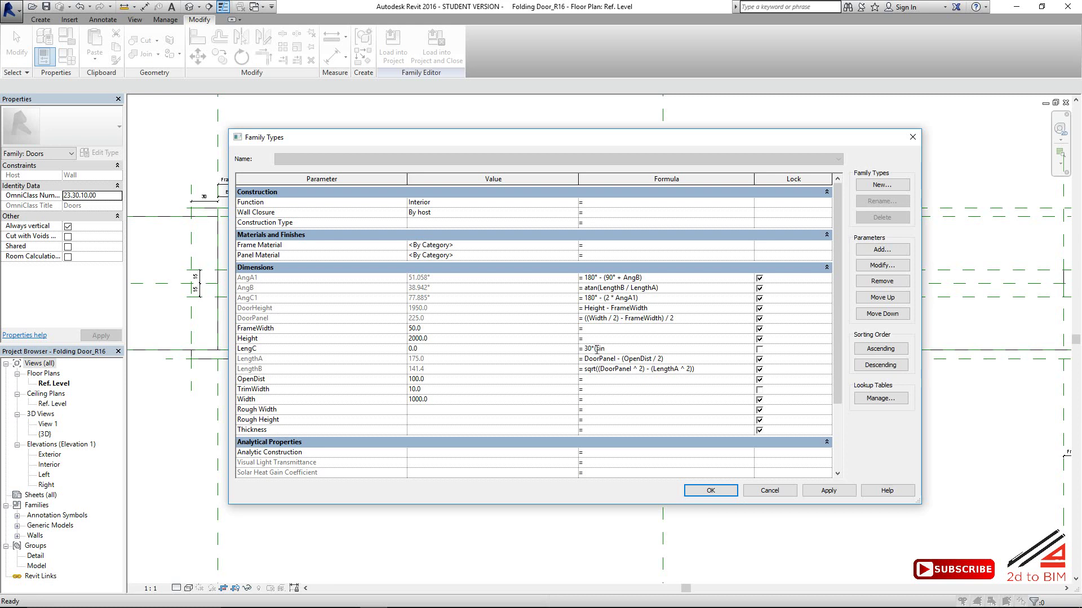
pyautogui.write('angC1))')
pyautogui.press('Return')
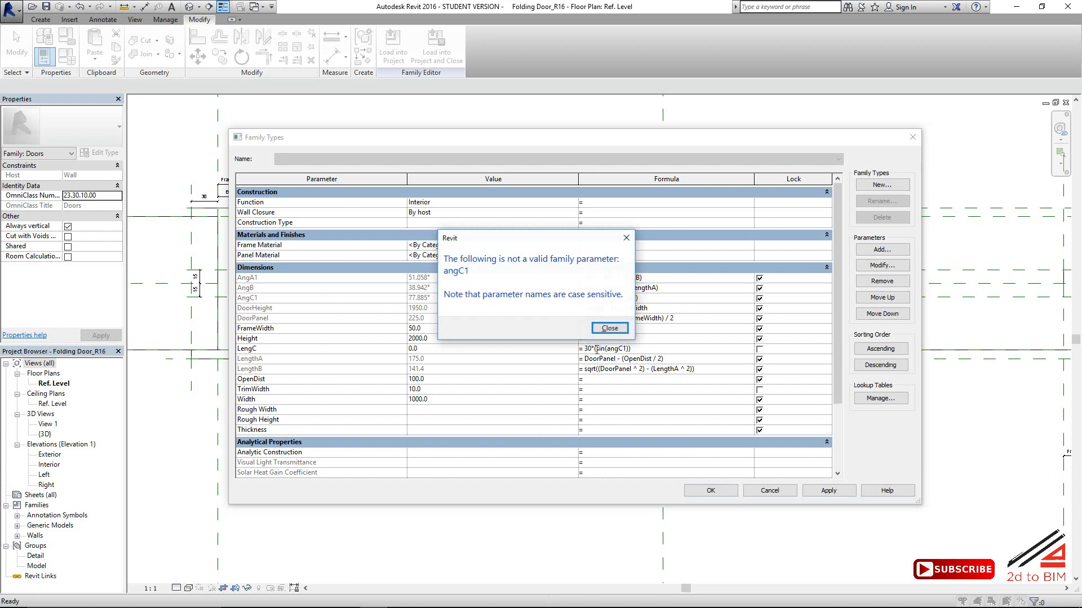
pyautogui.click(610, 327)
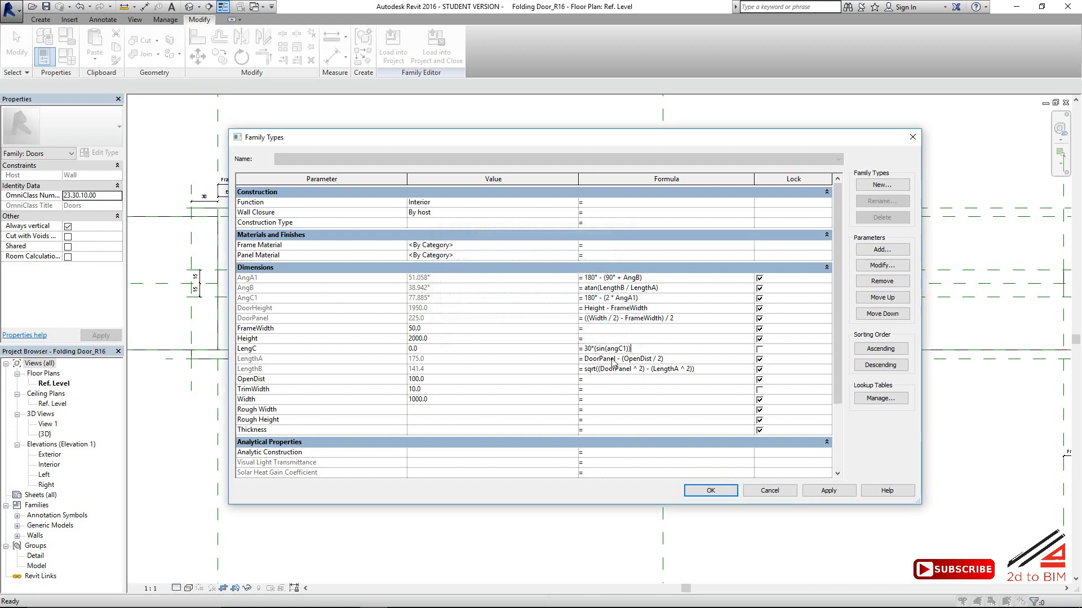
pyautogui.press('BackSpace')
pyautogui.write('A')
pyautogui.press('Return')
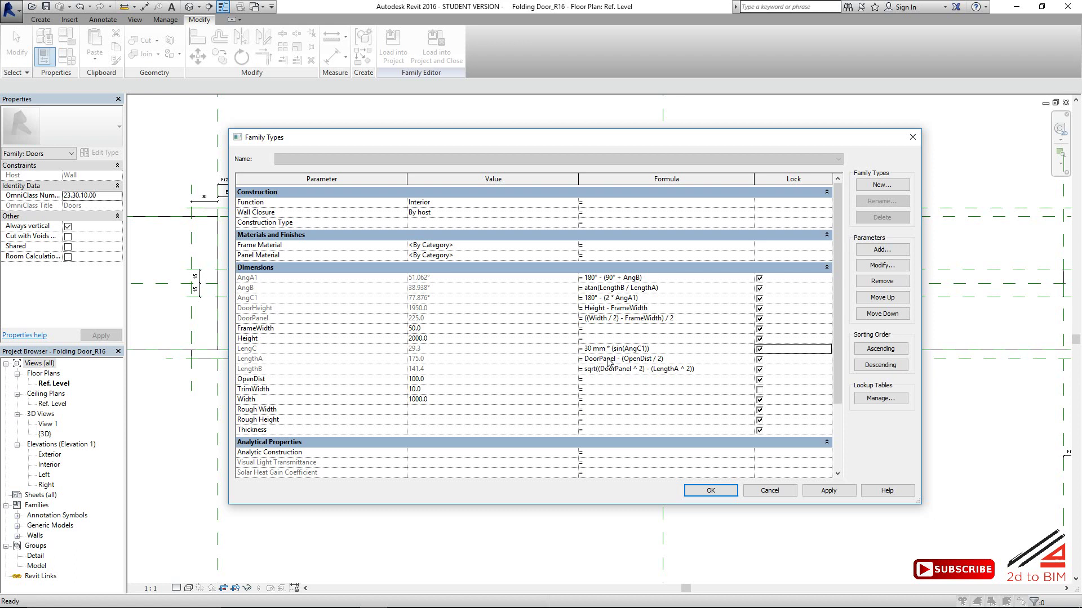
# Extend LengC's formula to 30*(sin(AngC1))/(sin(AngA1)) so it reads 37.7
pyautogui.click(668, 351)
pyautogui.write('n(AngA1))')
pyautogui.press('Tab')
pyautogui.click(709, 491)
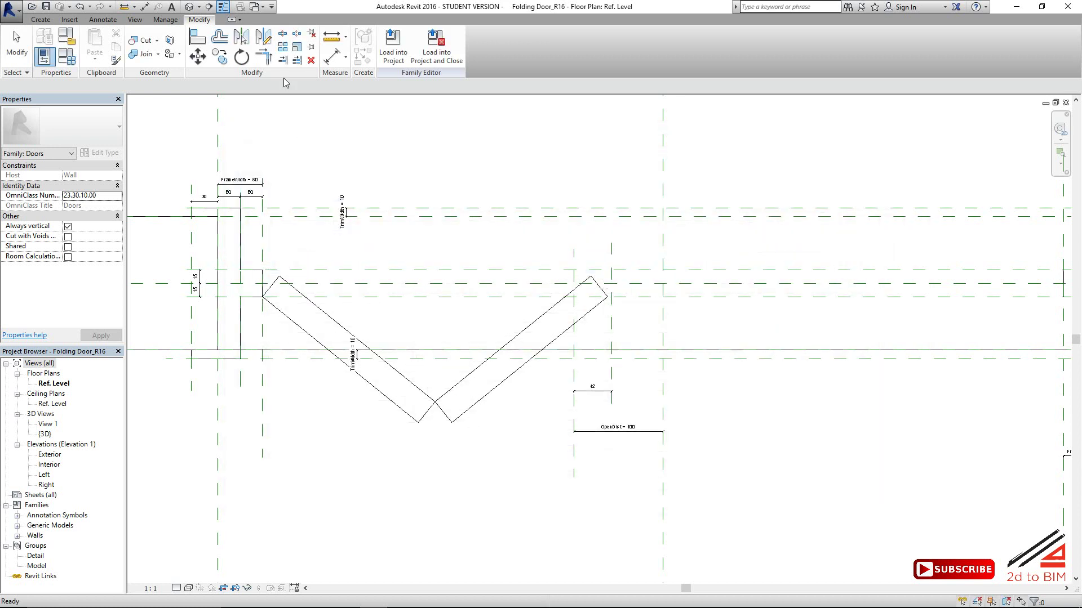
pyautogui.scroll(3, 420, 423)
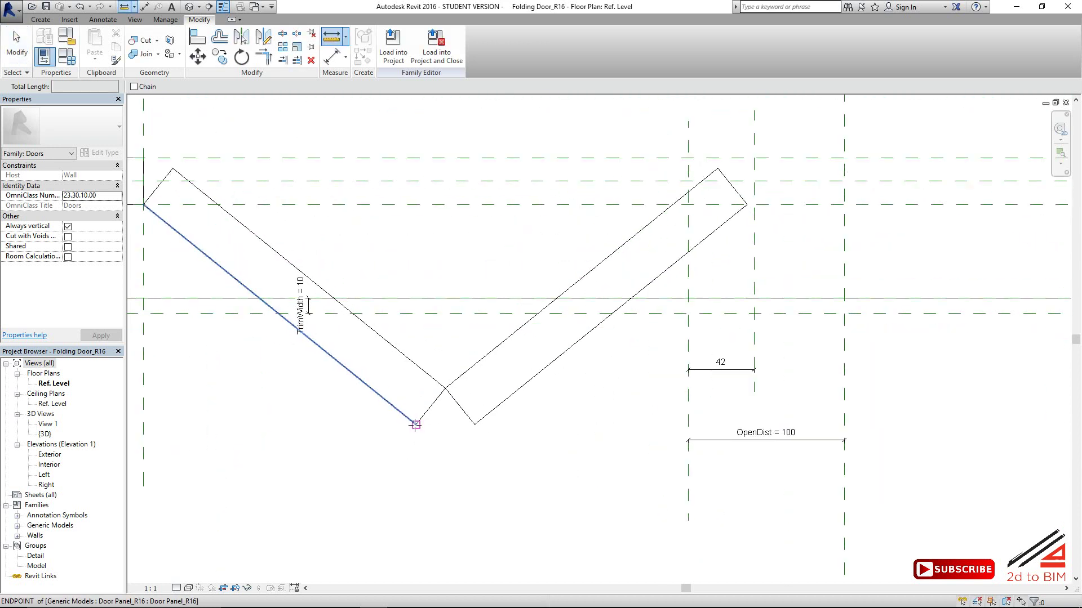
pyautogui.click(416, 424)
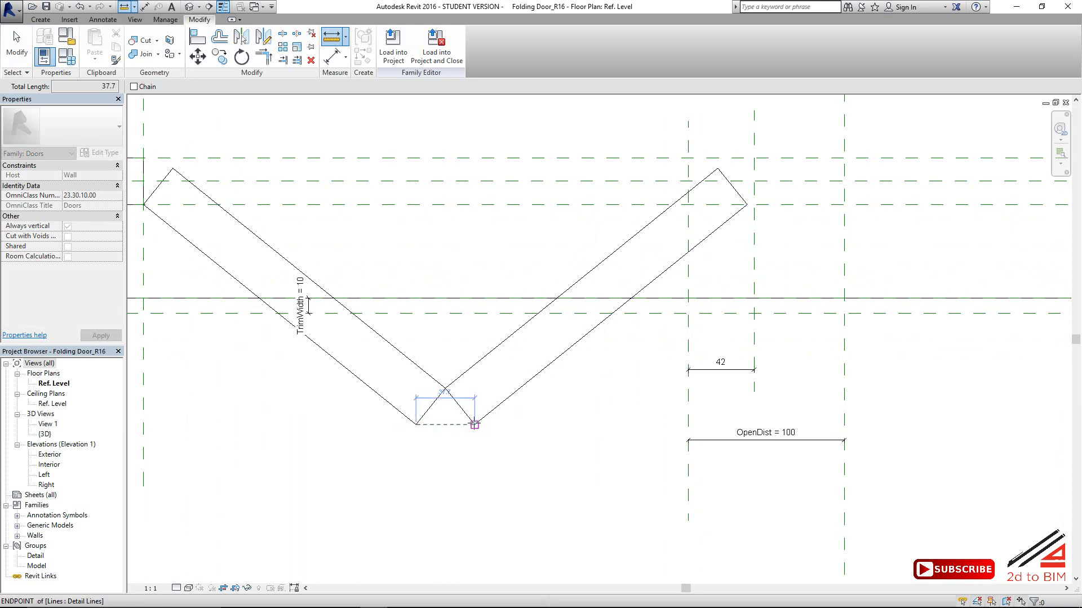
pyautogui.click(475, 425)
pyautogui.scroll(2, 445, 418)
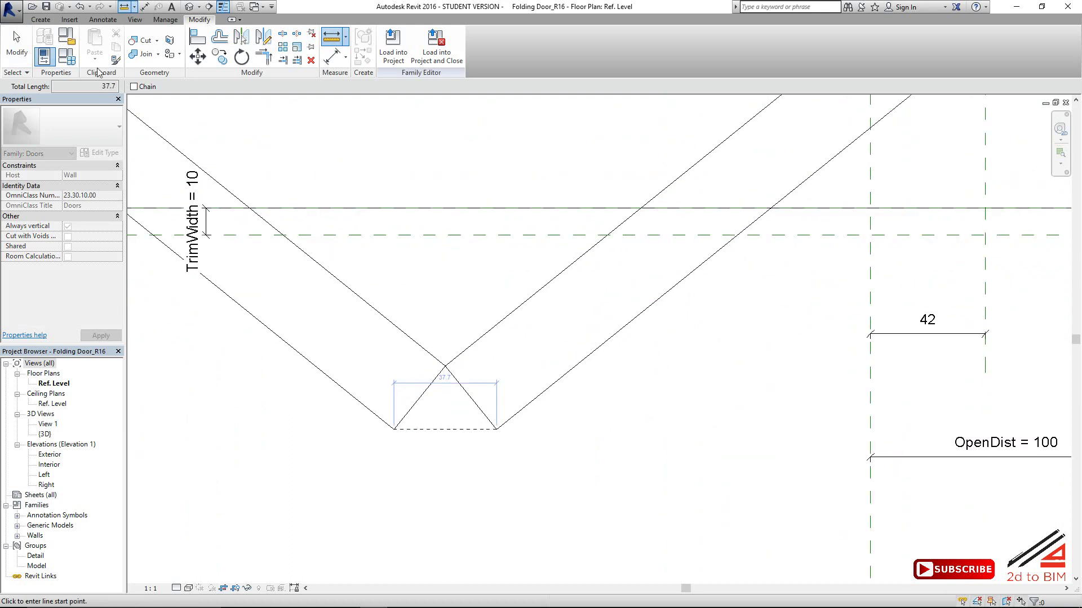
pyautogui.click(67, 57)
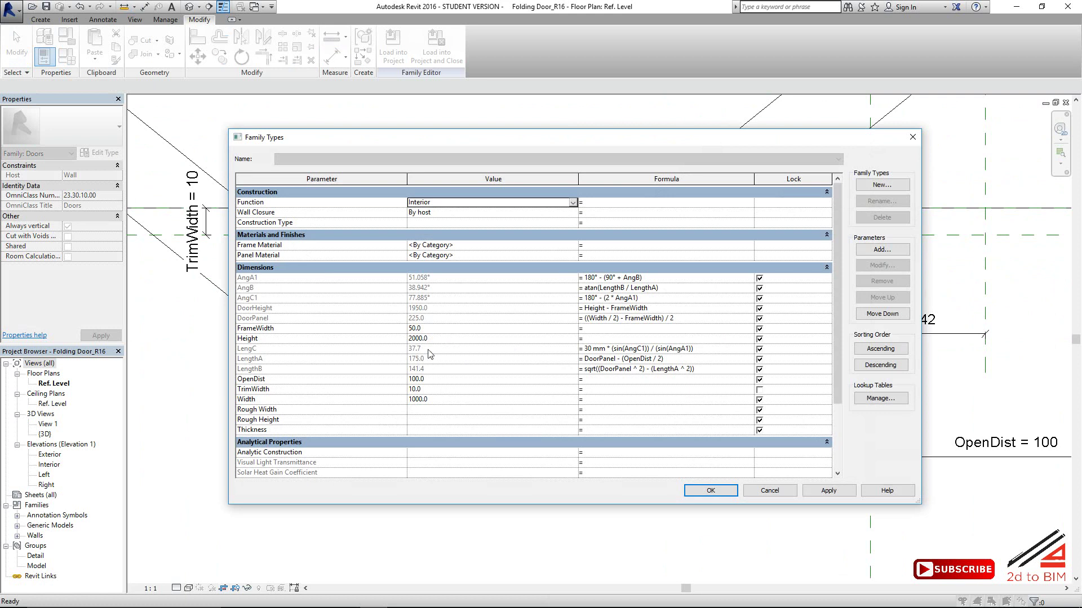
pyautogui.click(913, 137)
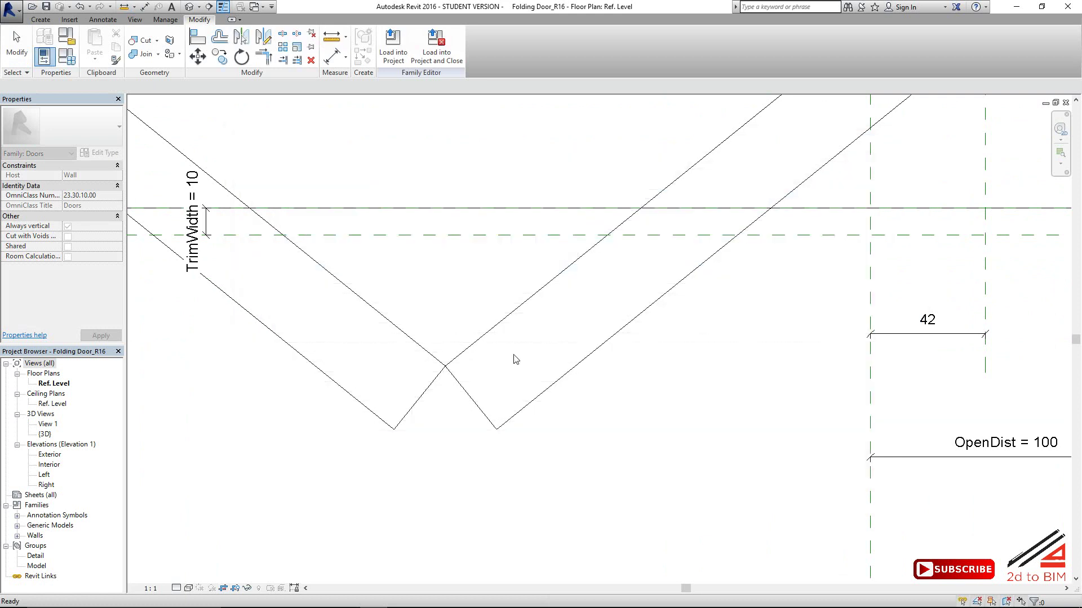
pyautogui.scroll(-4, 456, 429)
pyautogui.scroll(3, 726, 321)
pyautogui.scroll(2, 565, 430)
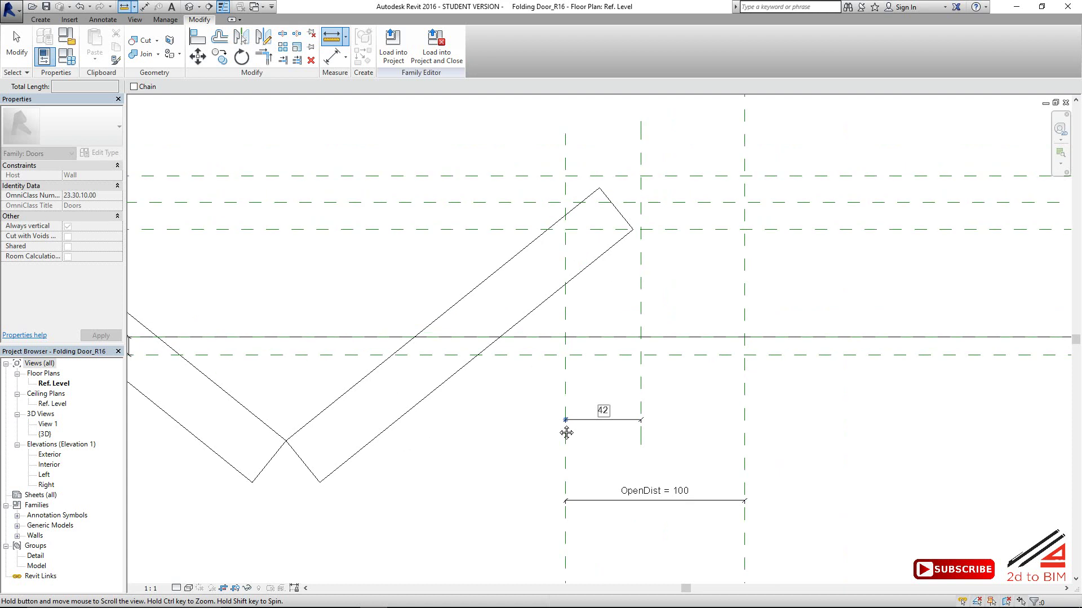
# Label the 42 gap dimension with the LengC parameter, which now reads 38
pyautogui.click(634, 424)
pyautogui.click(285, 86)
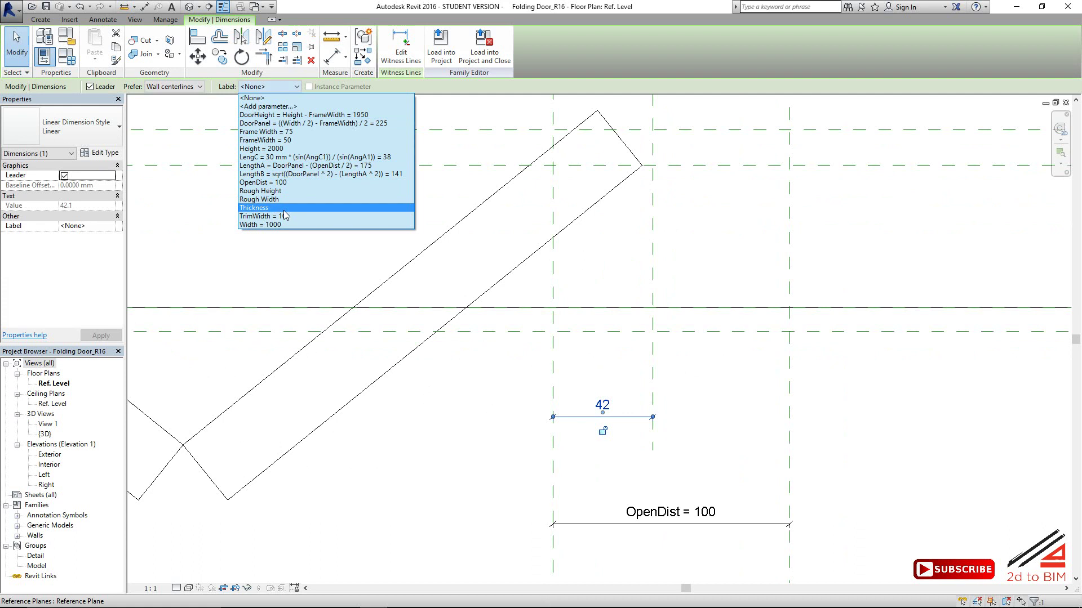
pyautogui.click(388, 161)
pyautogui.click(742, 384)
# Align the right panel's tip to the vertical and horizontal reference planes and lock both
pyautogui.scroll(-2, 635, 293)
pyautogui.moveTo(576, 287); pyautogui.dragTo(469, 361, button='middle')
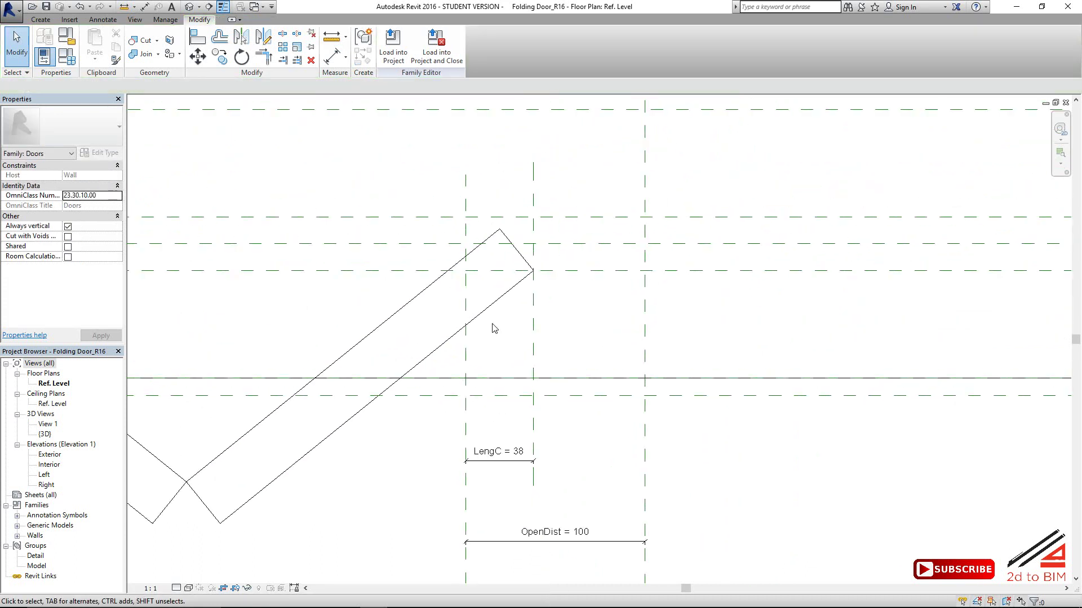
pyautogui.click(193, 39)
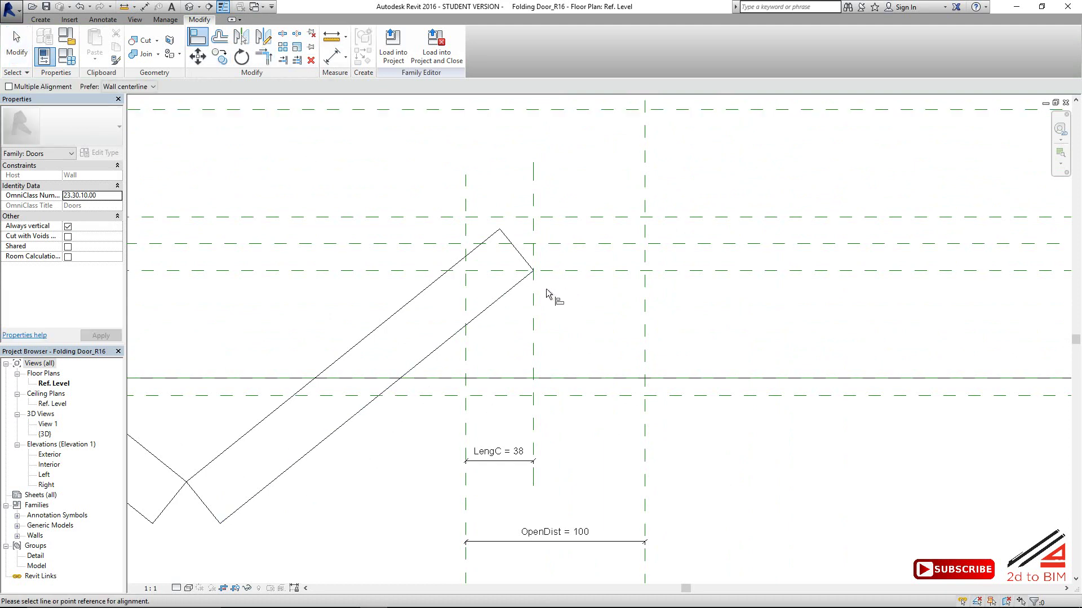
pyautogui.click(532, 307)
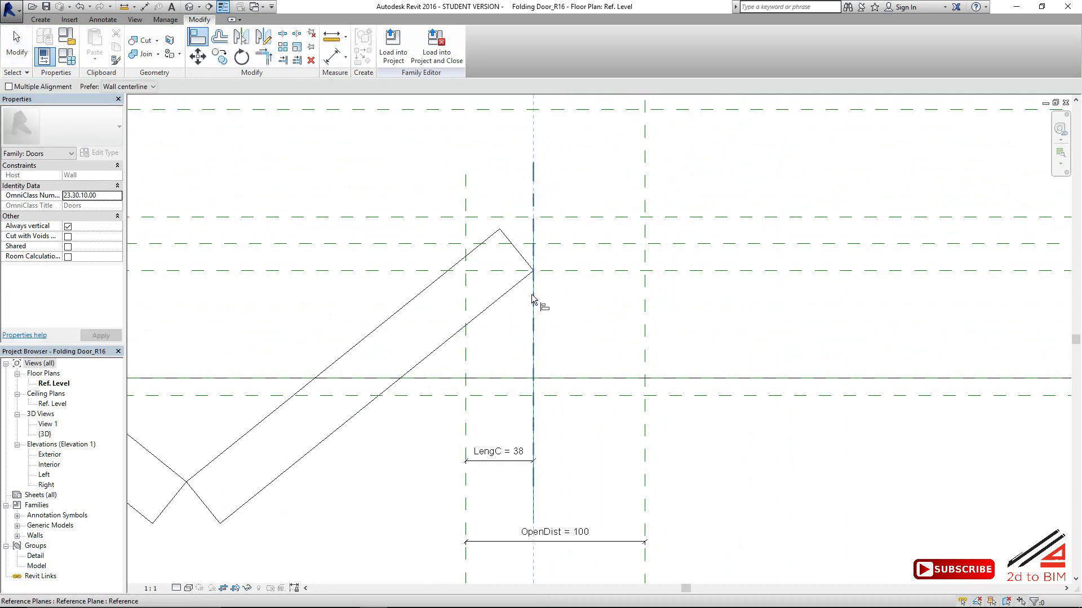
pyautogui.click(553, 363)
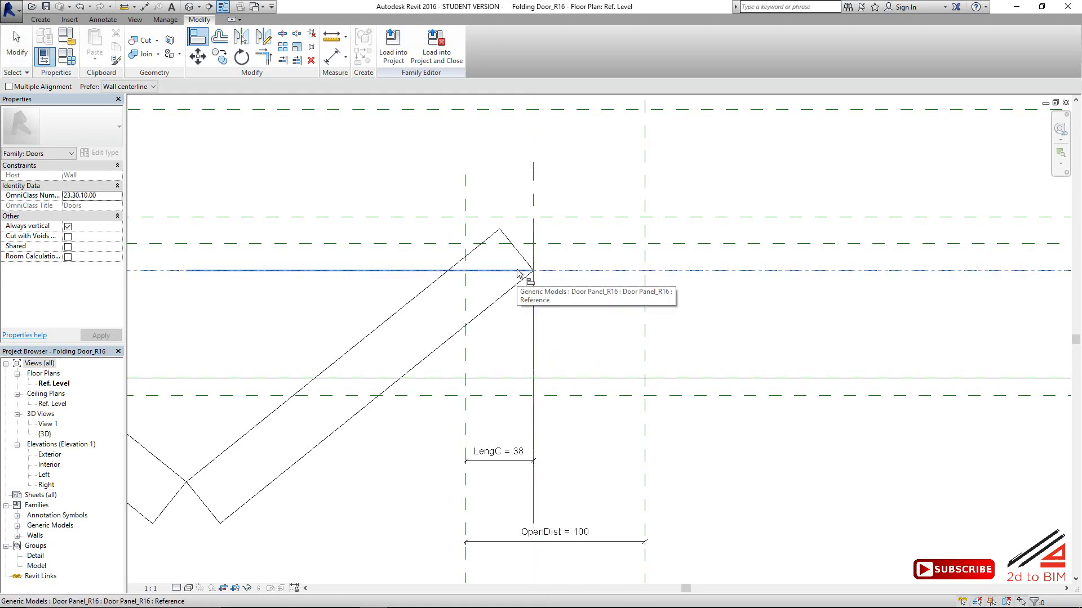
pyautogui.click(539, 285)
pyautogui.click(619, 251)
pyautogui.scroll(-5, 599, 294)
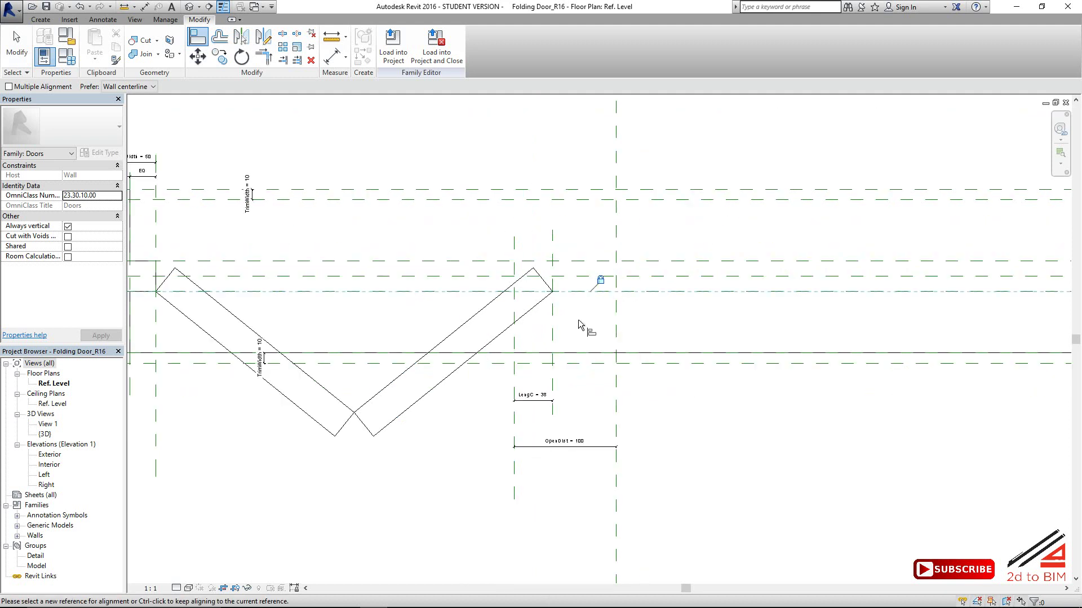
pyautogui.scroll(2, 563, 316)
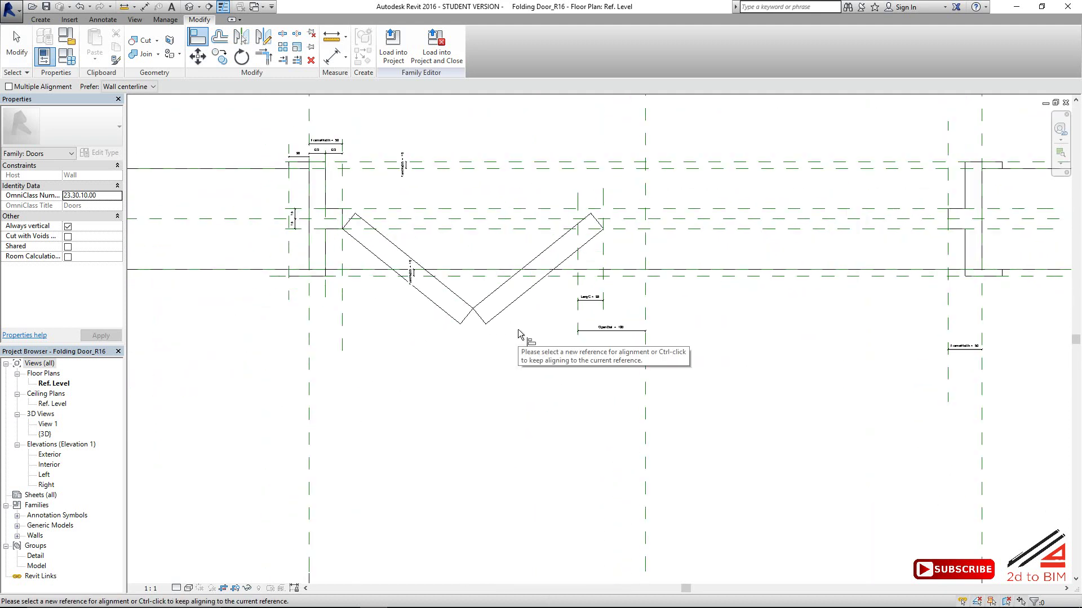
pyautogui.moveTo(512, 345); pyautogui.dragTo(495, 429, button='middle')
pyautogui.scroll(1, 496, 419)
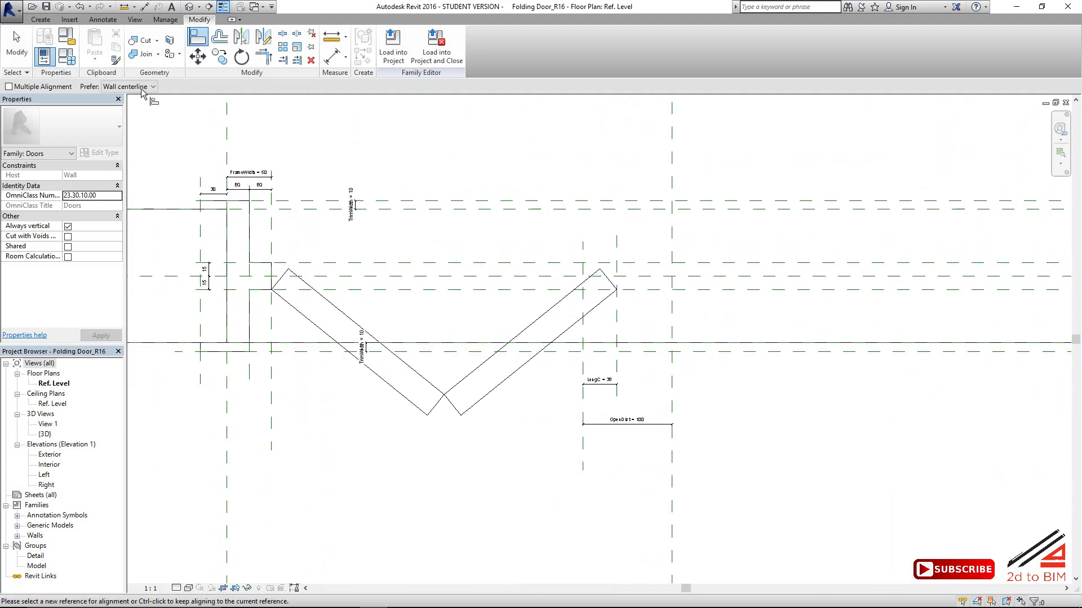
# Set OpenDist to 0 in Family Types so the panels lie closed and flat
pyautogui.click(63, 58)
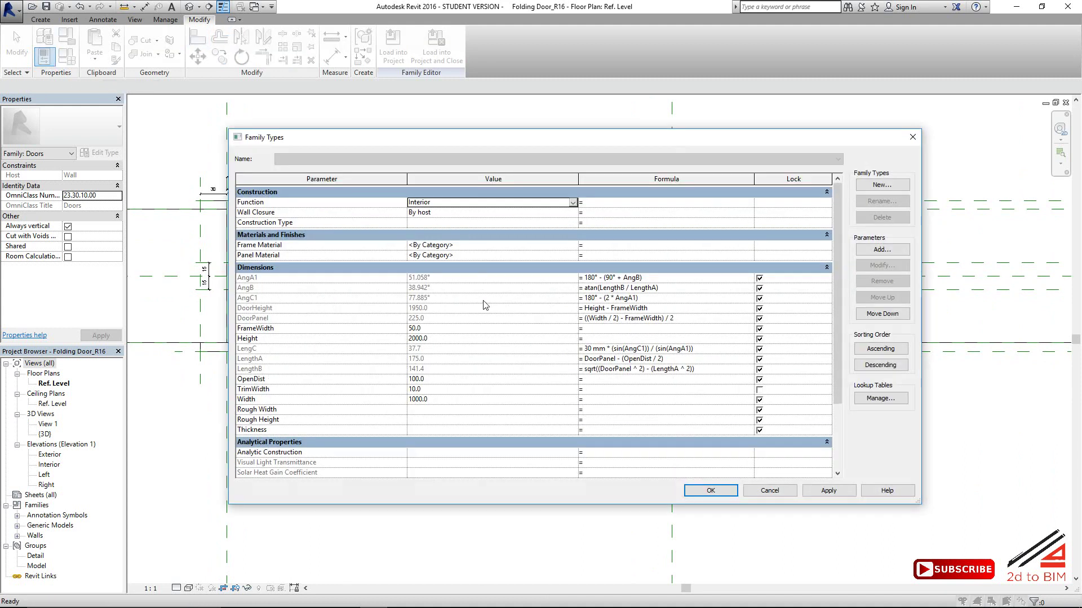
pyautogui.click(442, 330)
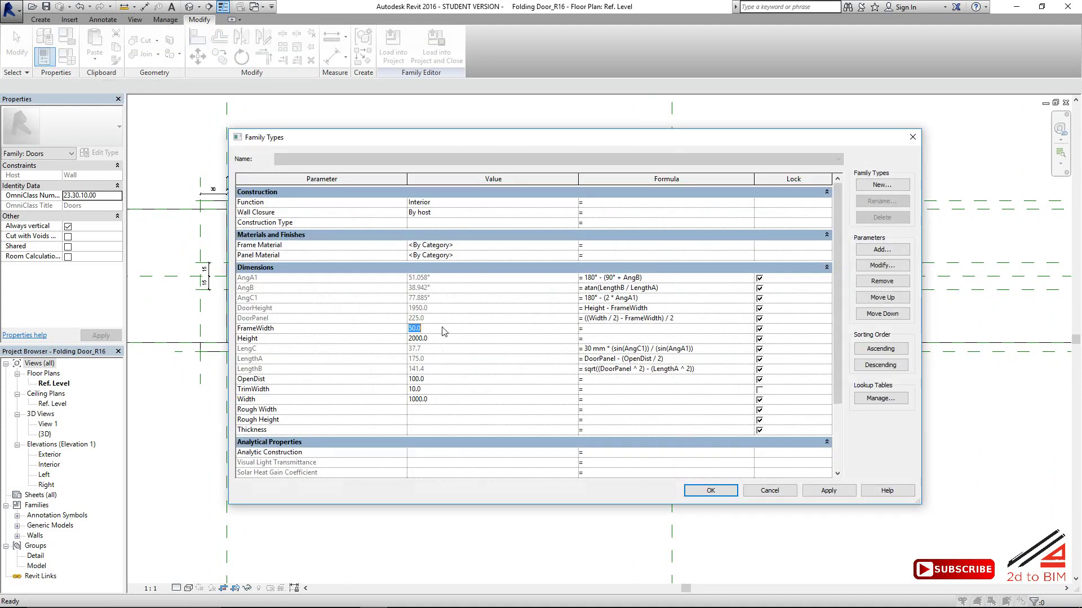
pyautogui.click(444, 329)
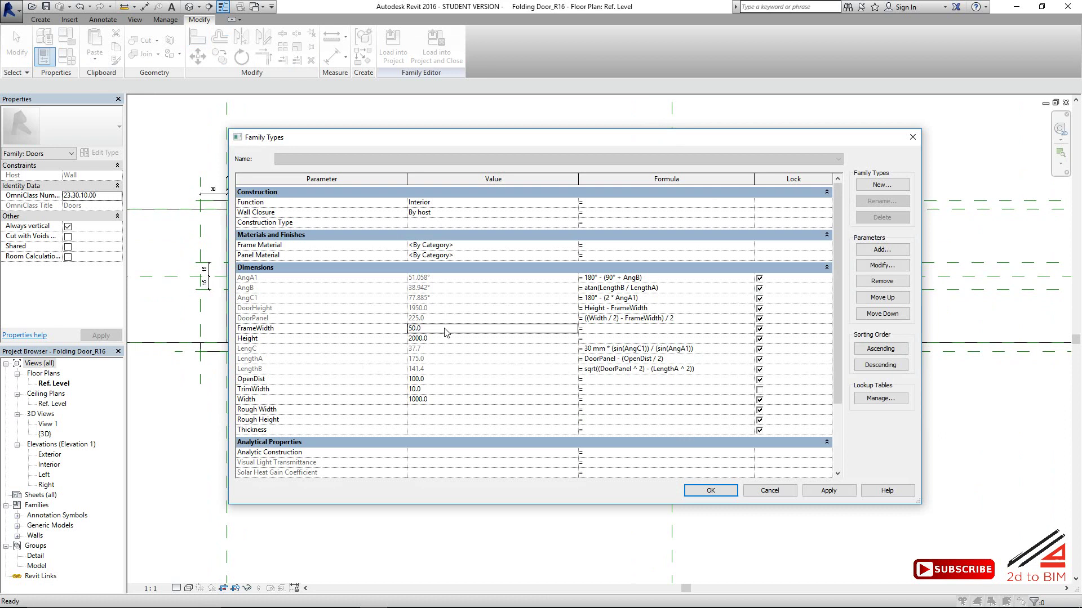
pyautogui.click(436, 380)
pyautogui.click(710, 490)
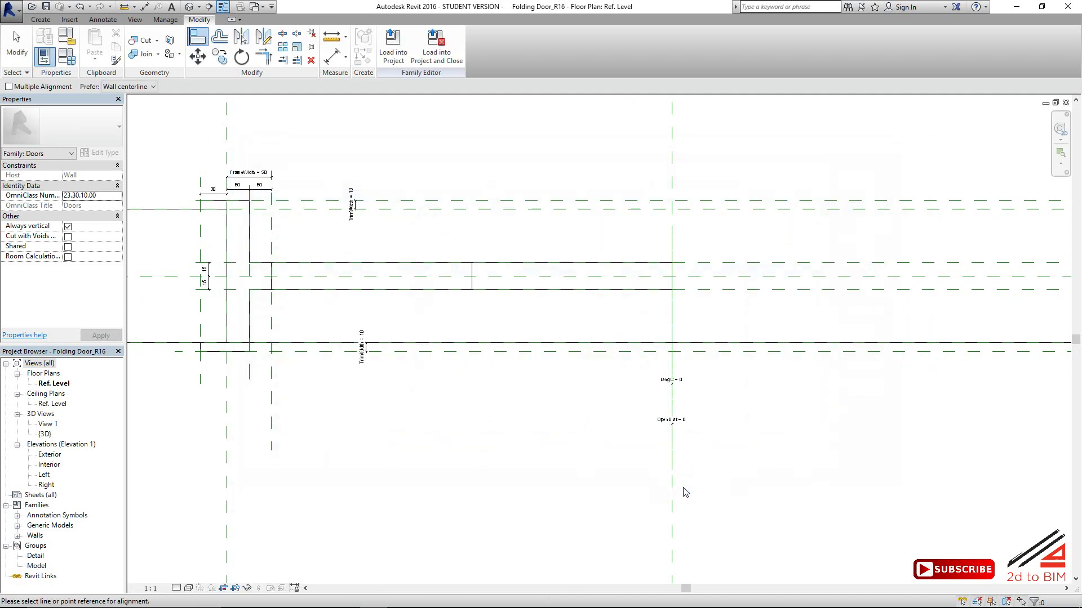
# Set OpenDist to 150 so both panels fold open into a deeper V
pyautogui.click(63, 59)
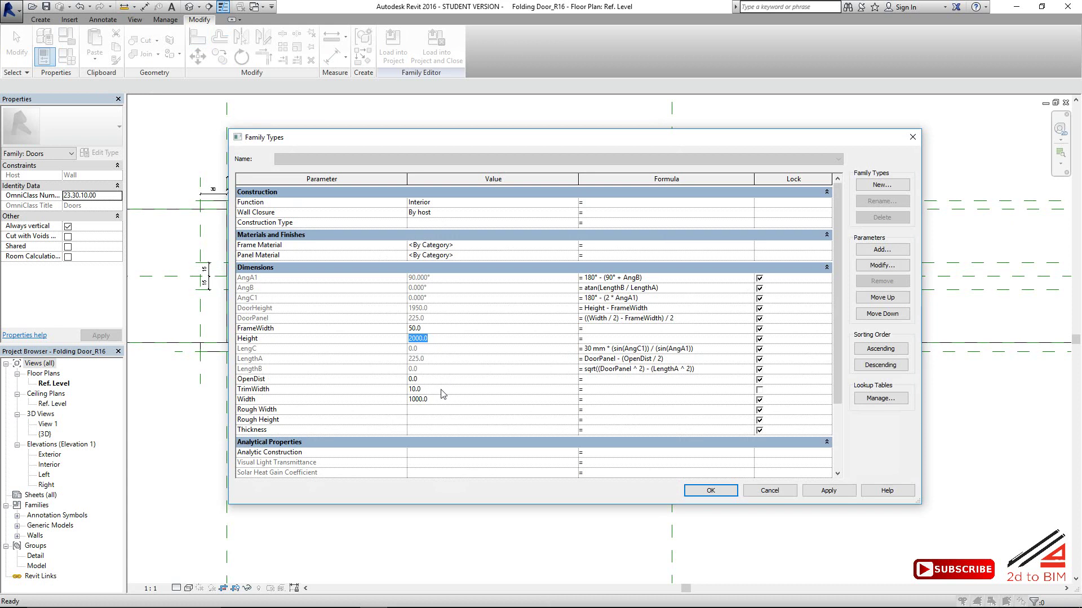
pyautogui.click(443, 395)
pyautogui.click(437, 382)
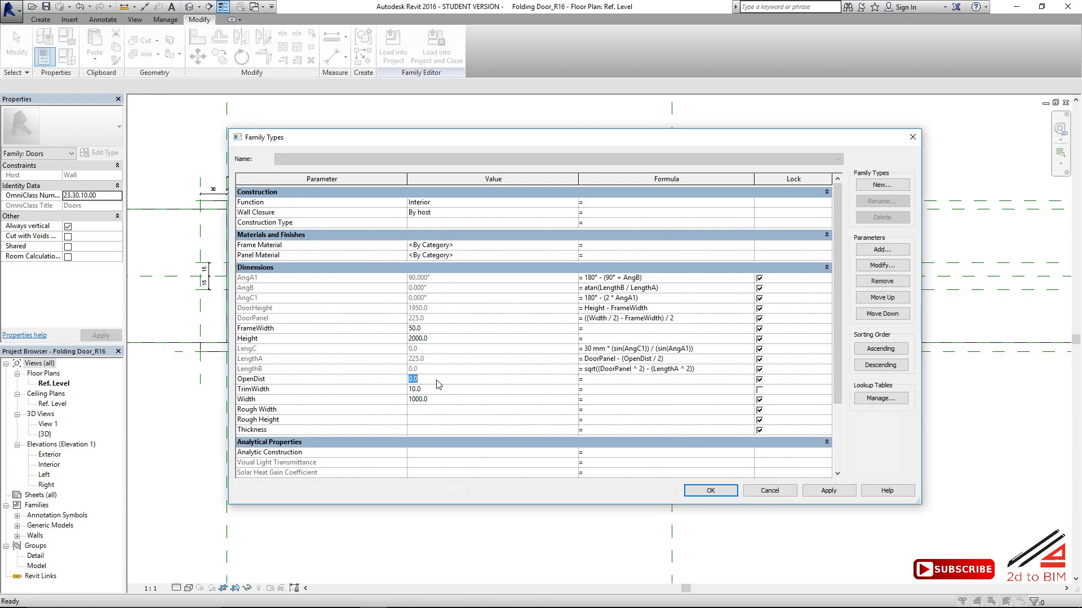
pyautogui.click(698, 489)
pyautogui.press('a')
pyautogui.press('l')
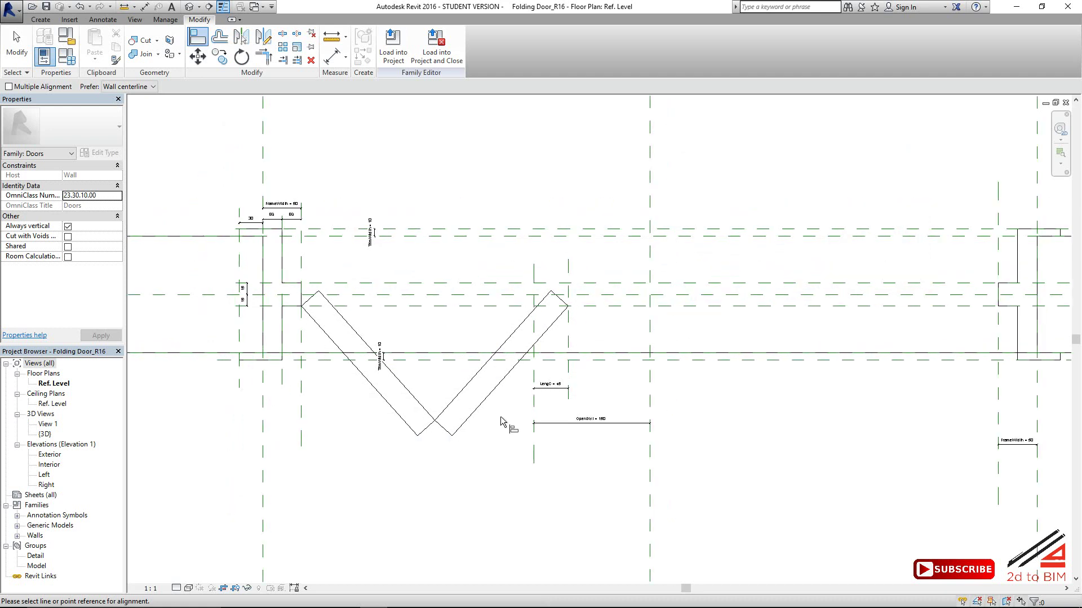
pyautogui.moveTo(501, 421); pyautogui.dragTo(472, 372, button='middle')
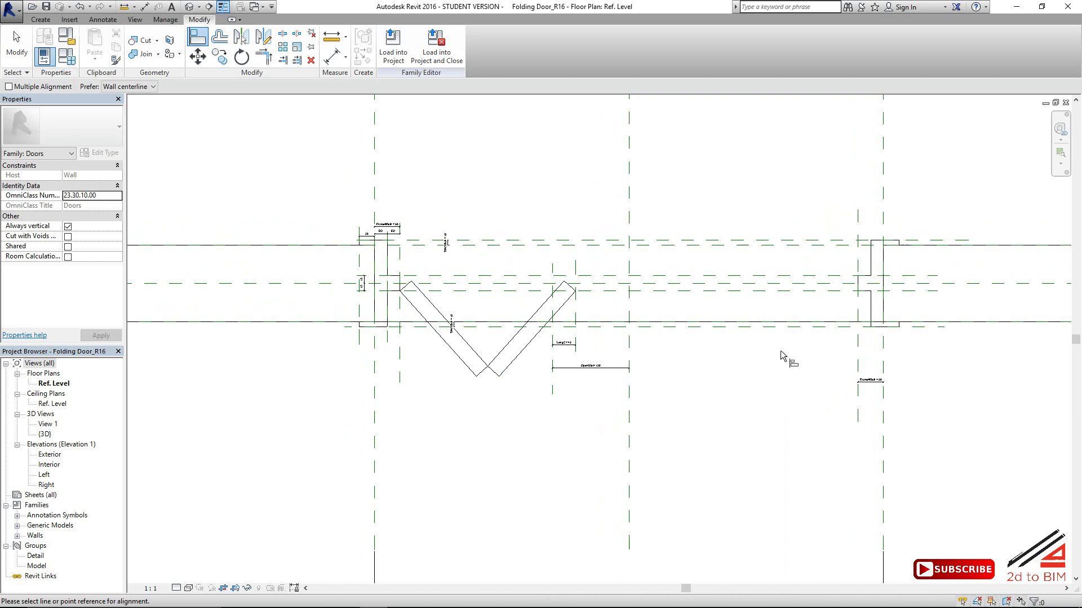
pyautogui.scroll(-3, 709, 357)
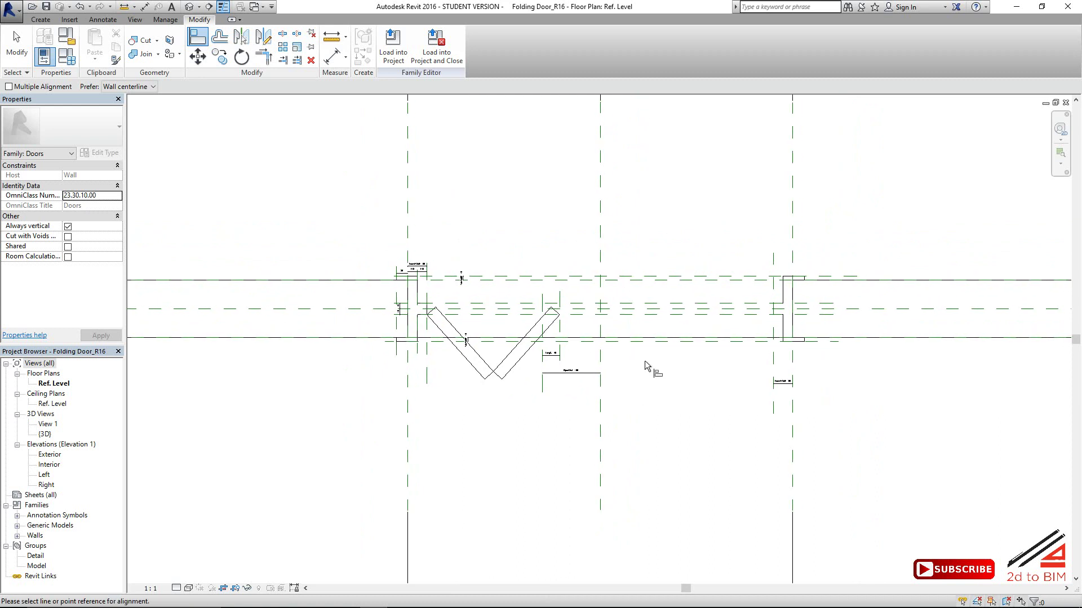
pyautogui.scroll(2, 645, 363)
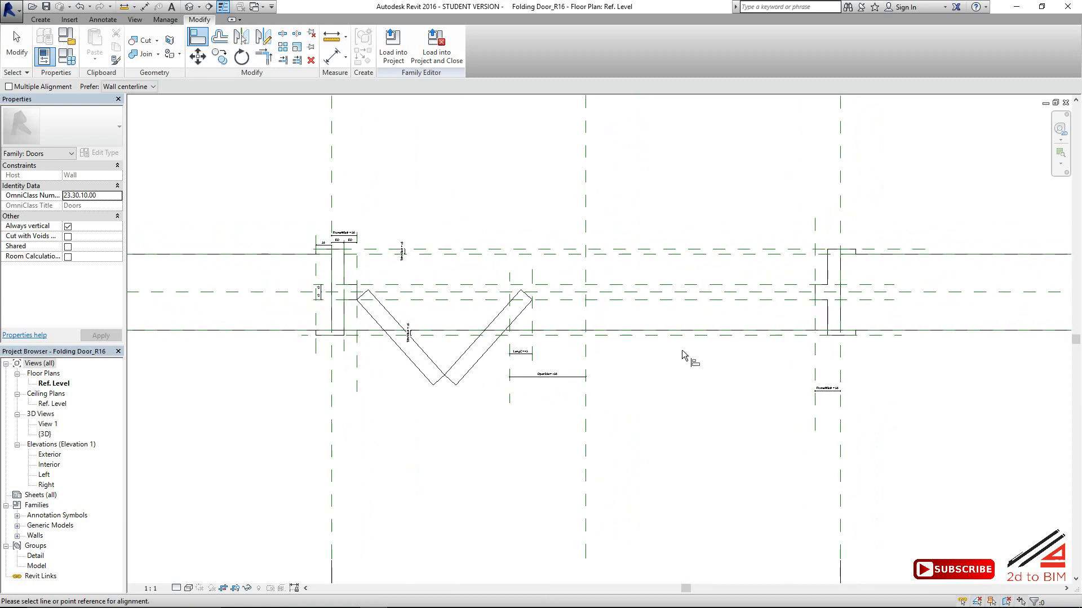